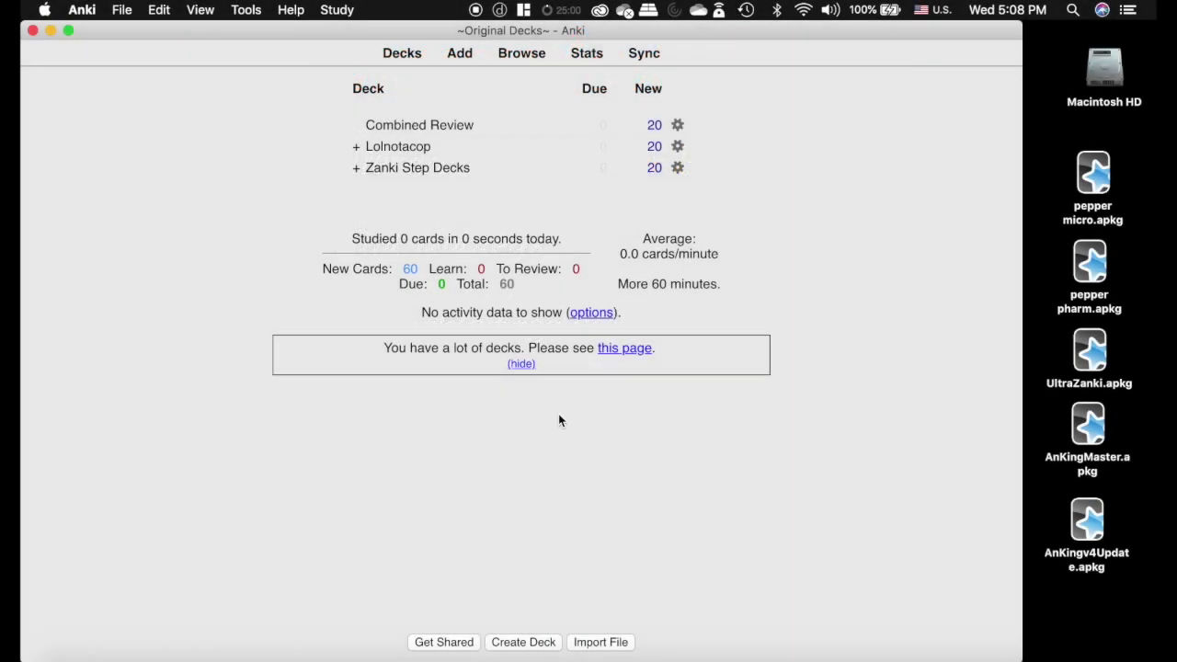
# Hide the notice about having a lot of decks.
pyautogui.click(520, 364)
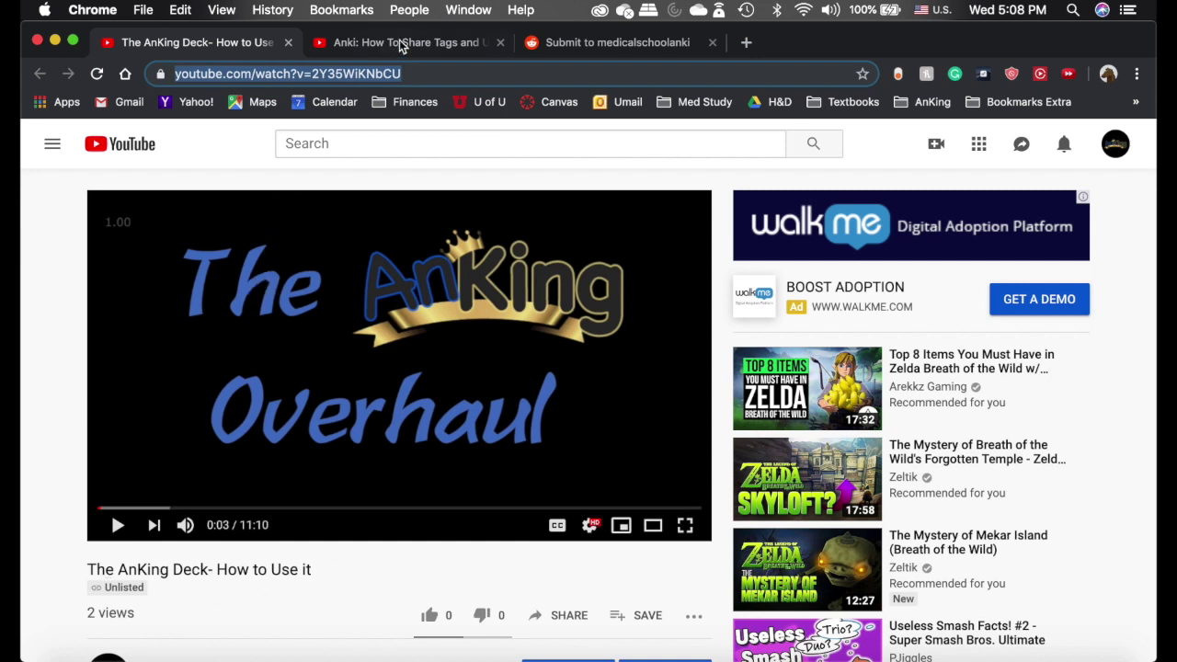
# Switch to Chrome and view the YouTube page of the Special Fields add-on video.
pyautogui.click(428, 47)
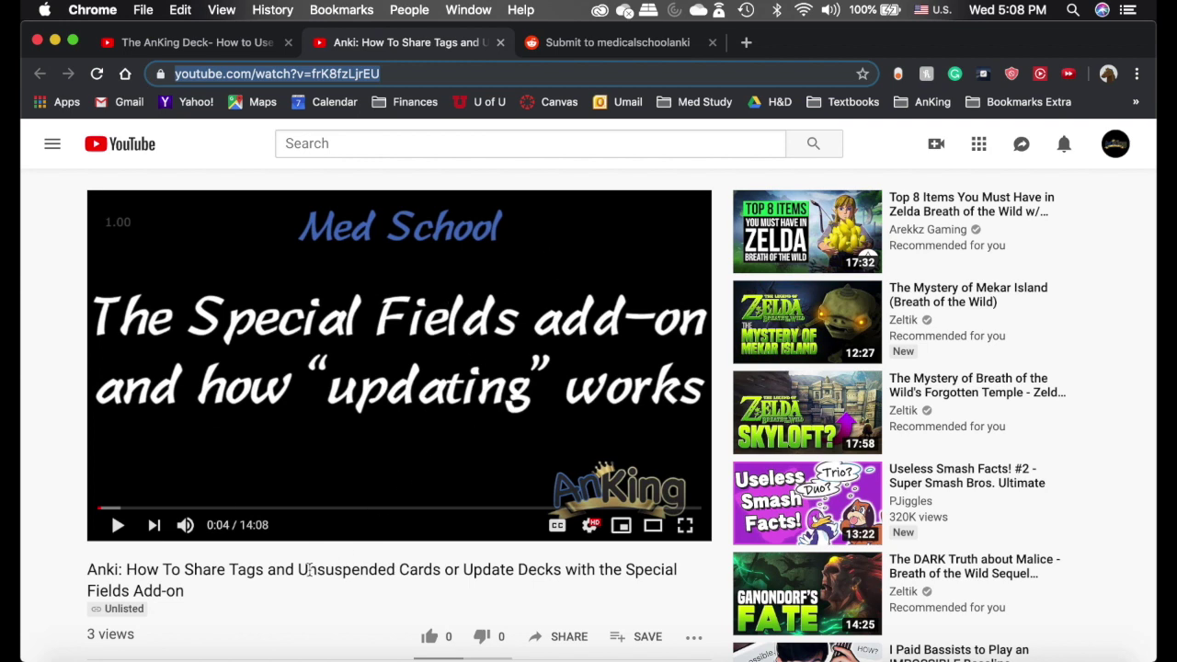
pyautogui.scroll(-1, 307, 567)
pyautogui.scroll(1, 357, 428)
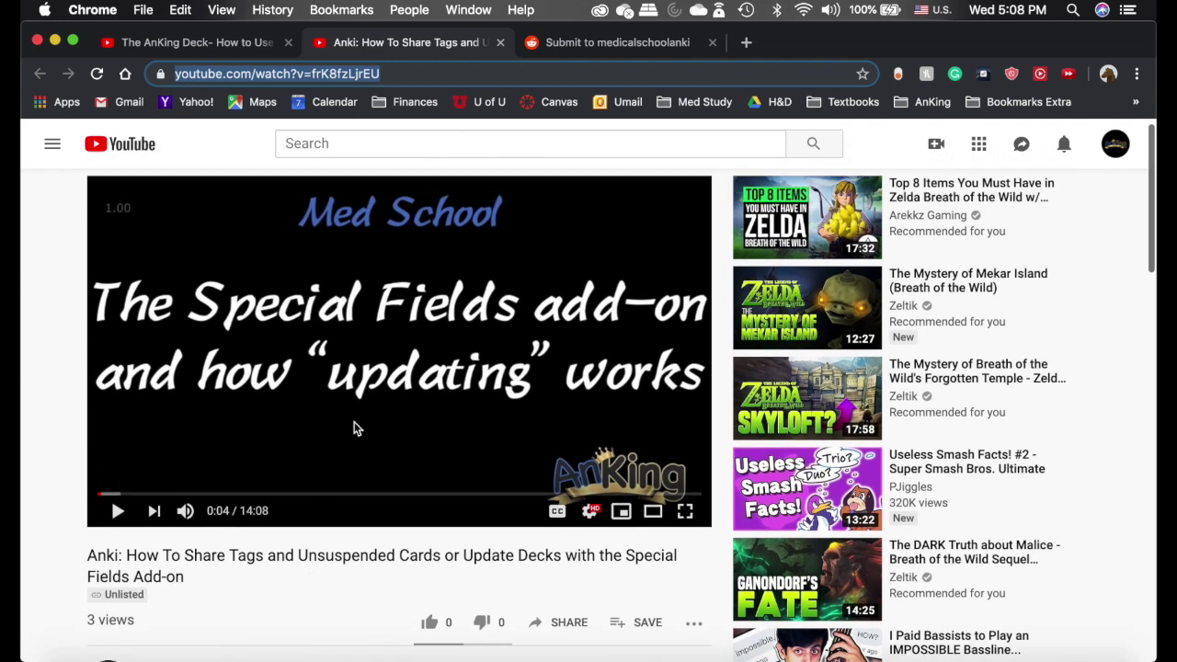
# Review the Reddit draft post, examining its numbered video parts, the card type download and the list of included decks.
pyautogui.click(635, 43)
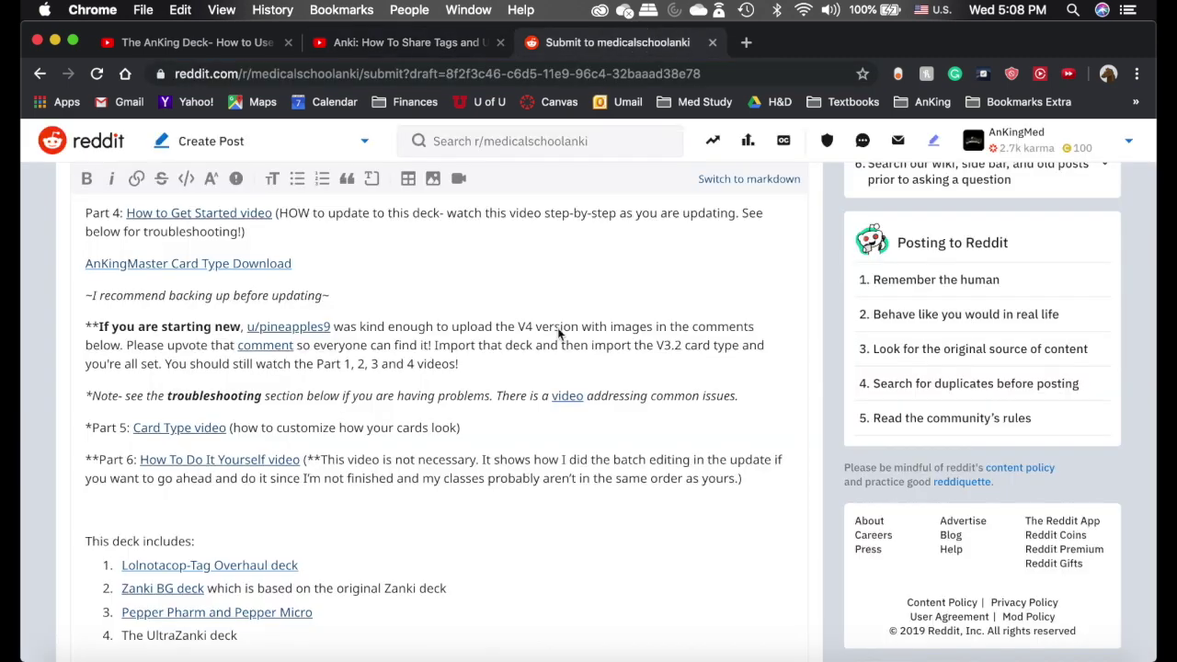
pyautogui.scroll(1, 276, 366)
pyautogui.scroll(3, 276, 366)
pyautogui.scroll(-2, 433, 319)
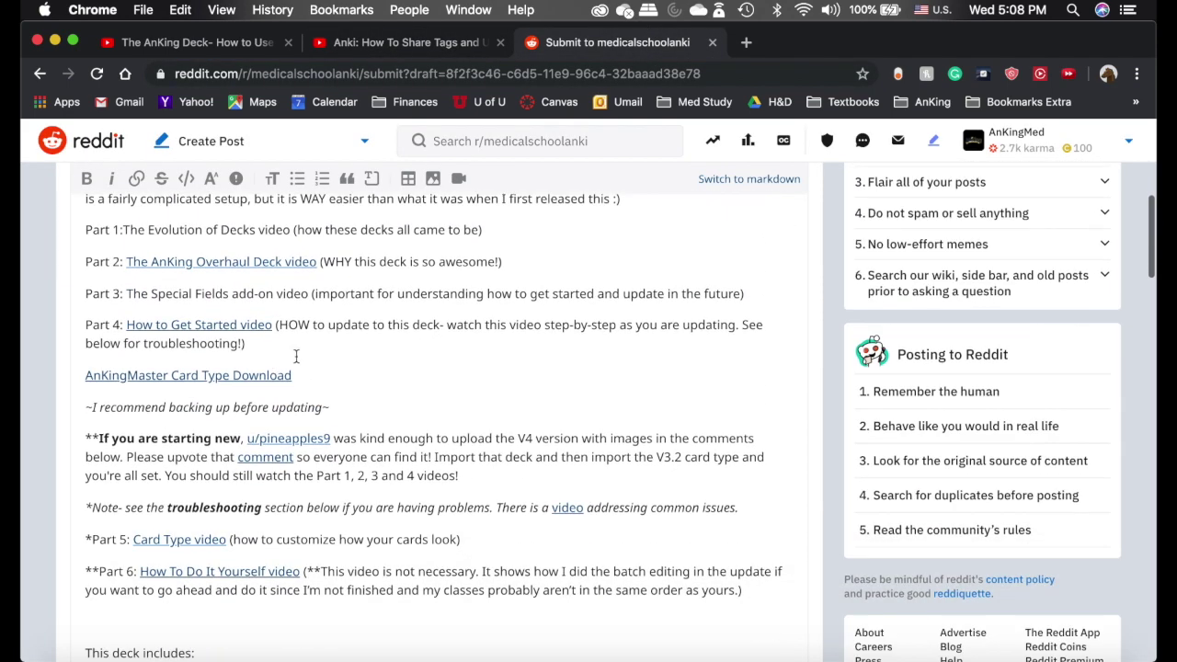
pyautogui.scroll(2, 418, 389)
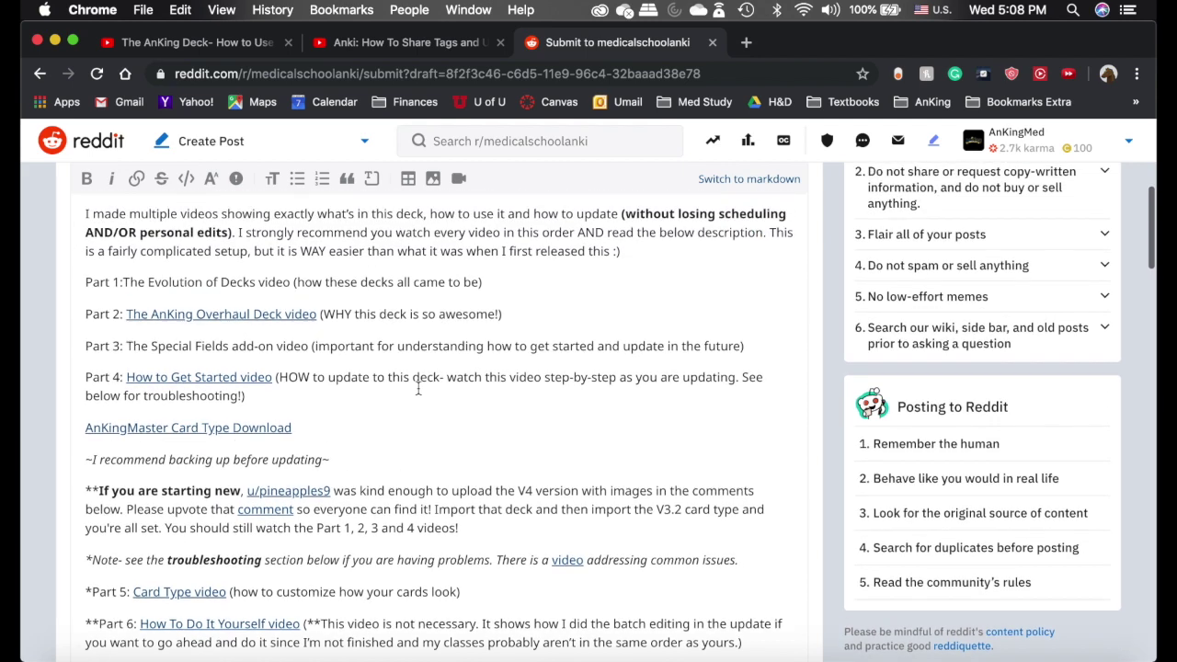
pyautogui.scroll(-5, 110, 442)
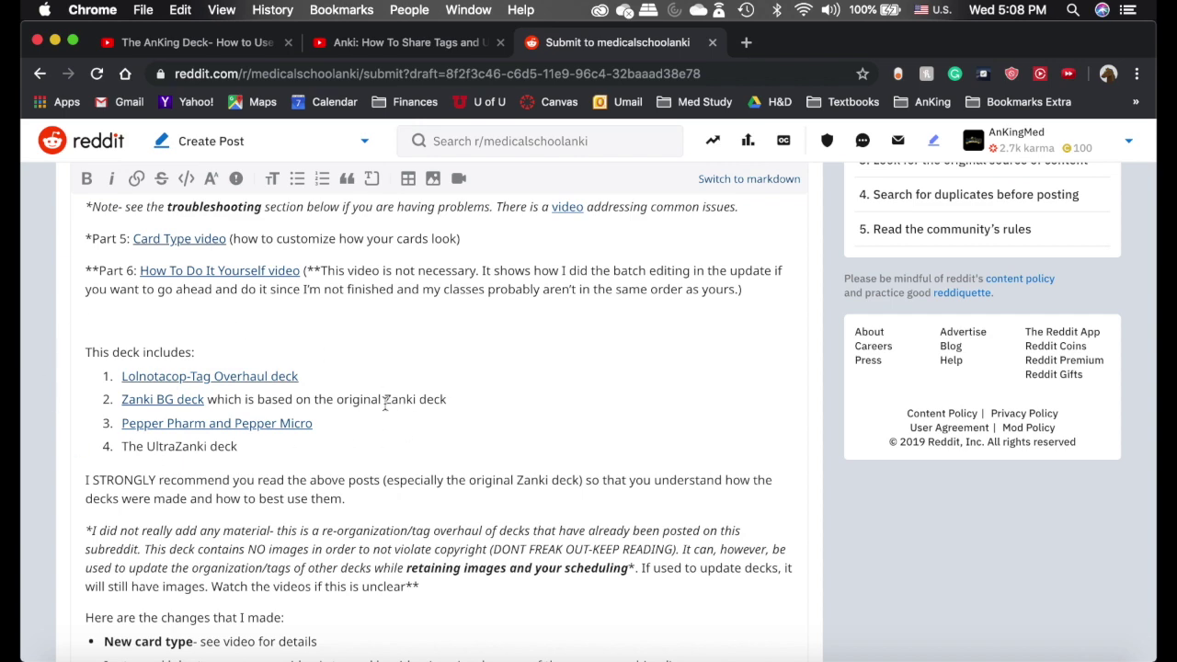
pyautogui.scroll(1, 226, 241)
pyautogui.scroll(5, 220, 276)
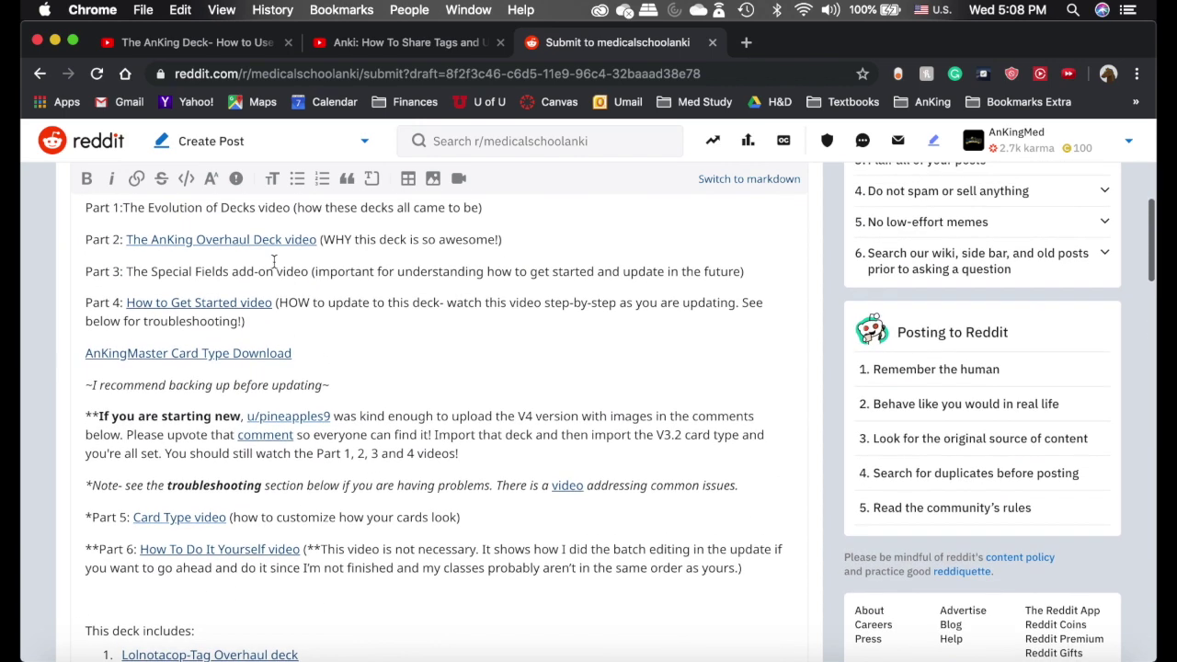
pyautogui.scroll(-6, 220, 249)
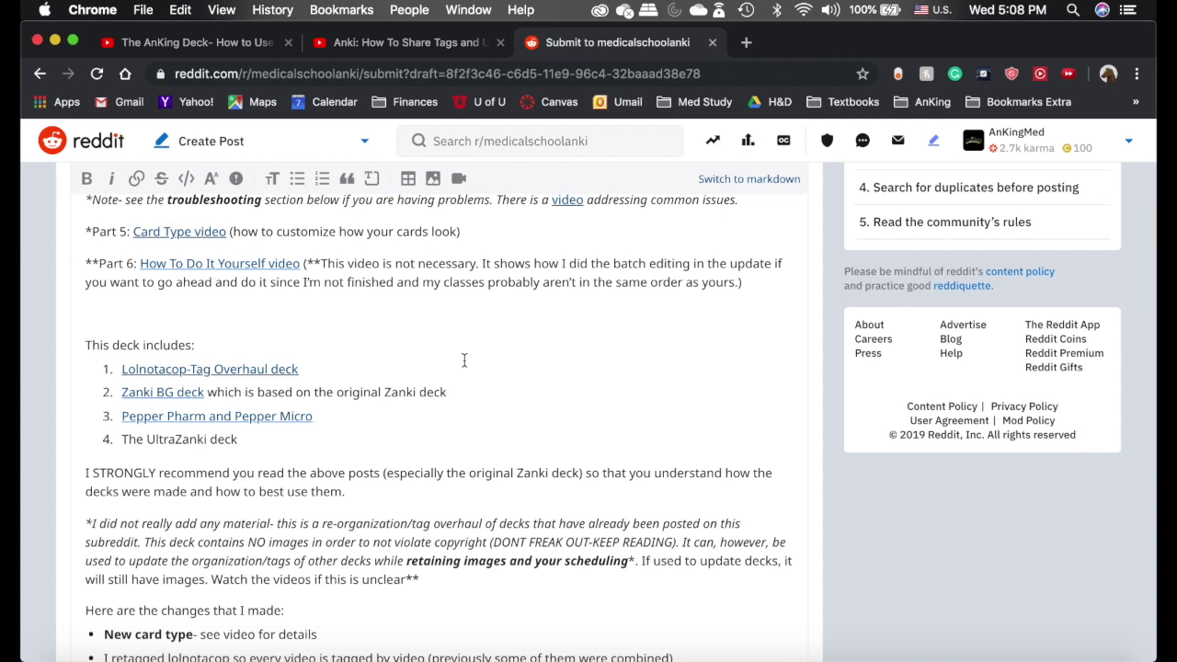
# Switch back to Anki and move Zanki Pharmacology out of Zanki Step Decks to the top level, leaving Zanki Step Decks collapsed.
pyautogui.press('super+Tab')
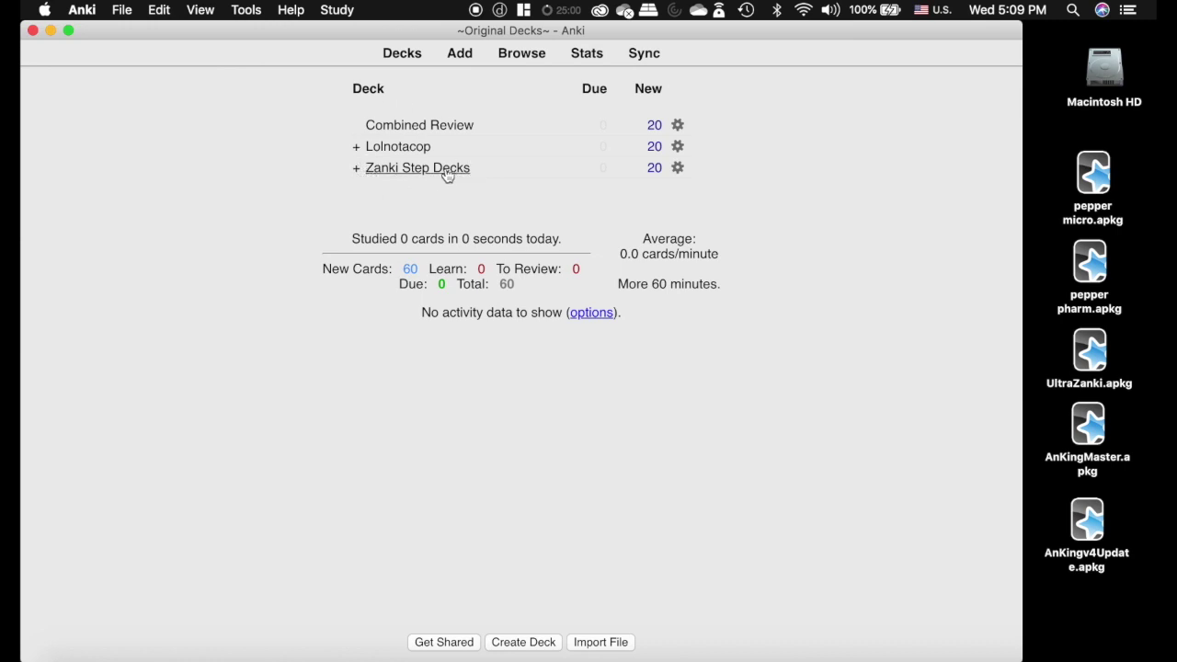
pyautogui.click(358, 174)
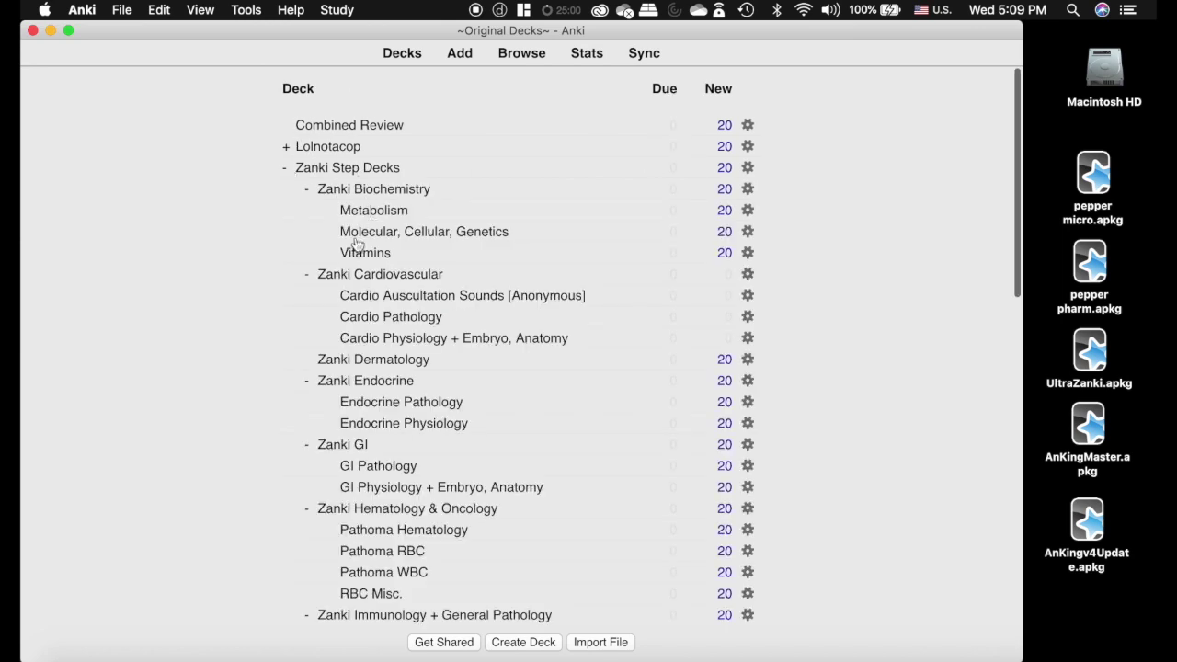
pyautogui.scroll(-5, 307, 340)
pyautogui.scroll(-3, 308, 340)
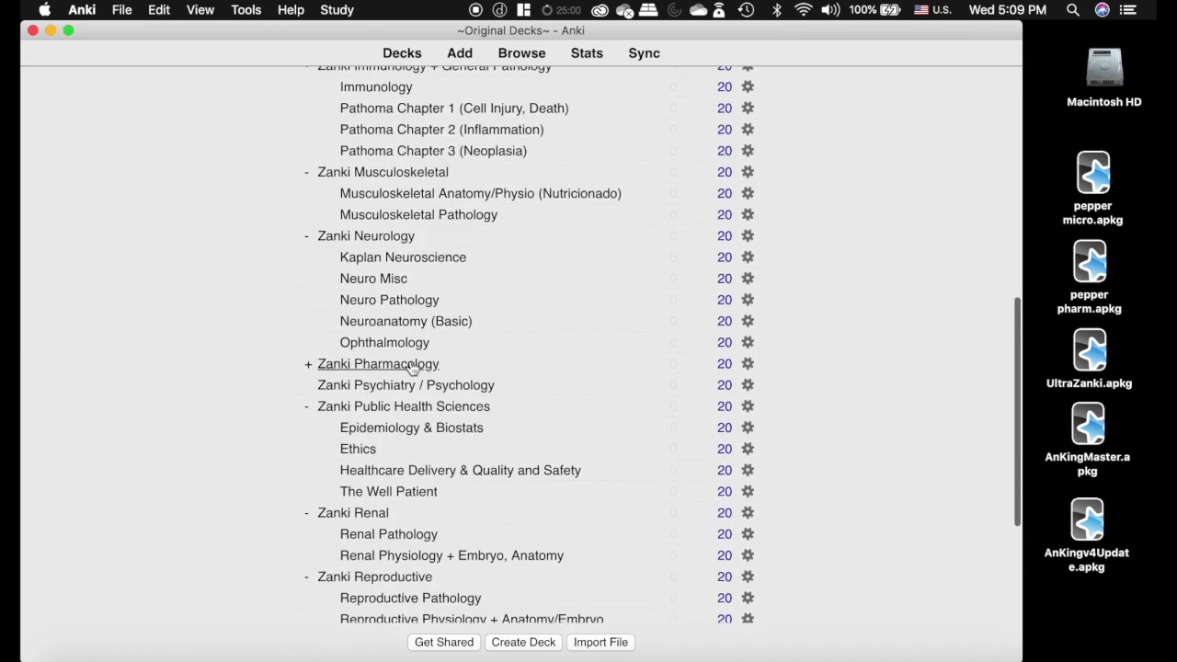
pyautogui.scroll(7, 296, 276)
pyautogui.scroll(7, 289, 249)
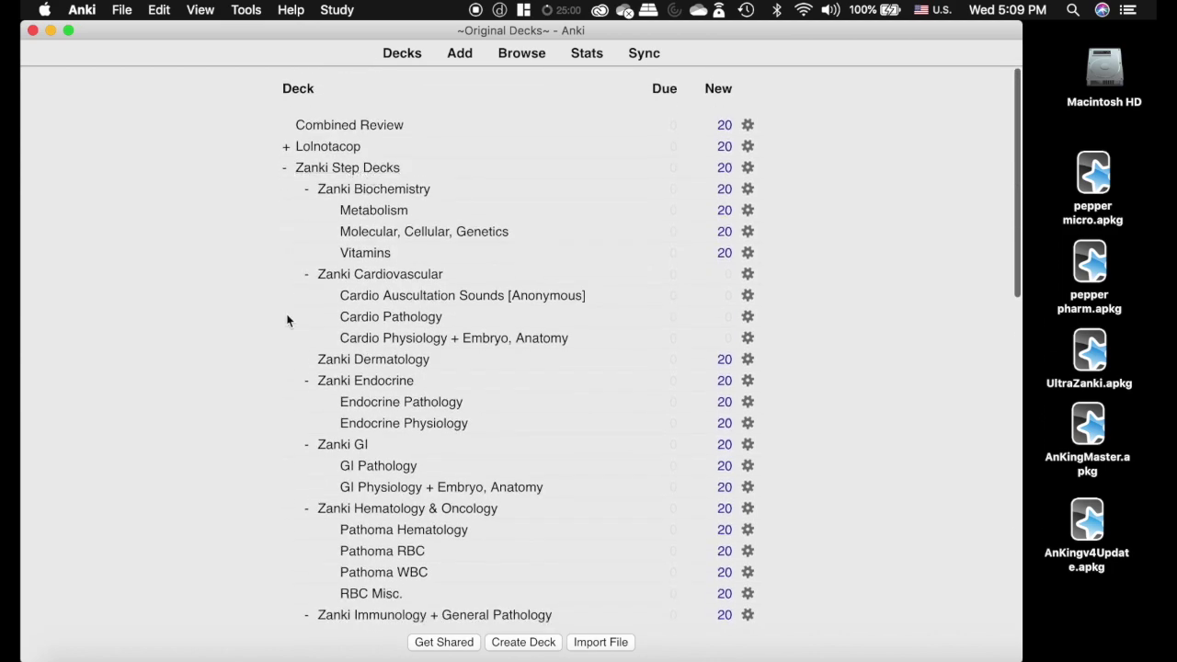
pyautogui.scroll(-15, 287, 320)
pyautogui.moveTo(387, 313); pyautogui.dragTo(311, 107)
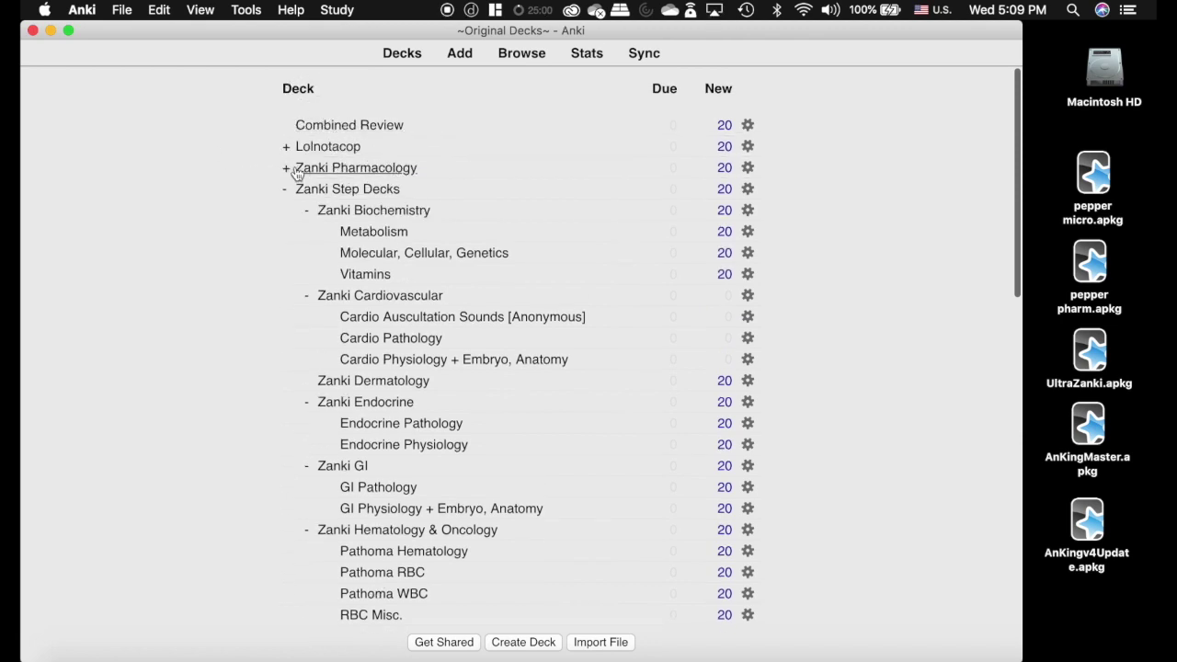
pyautogui.click(287, 189)
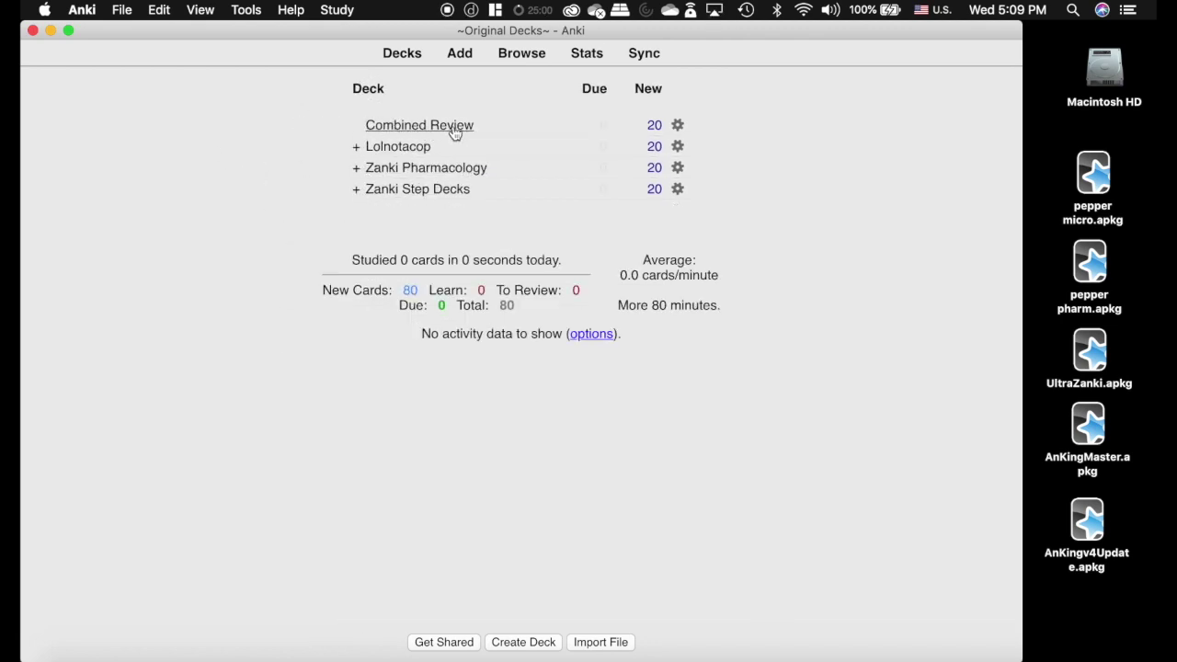
# Browse the Combined Review deck and examine the text, extra content and tags of several of its cards.
pyautogui.click(519, 52)
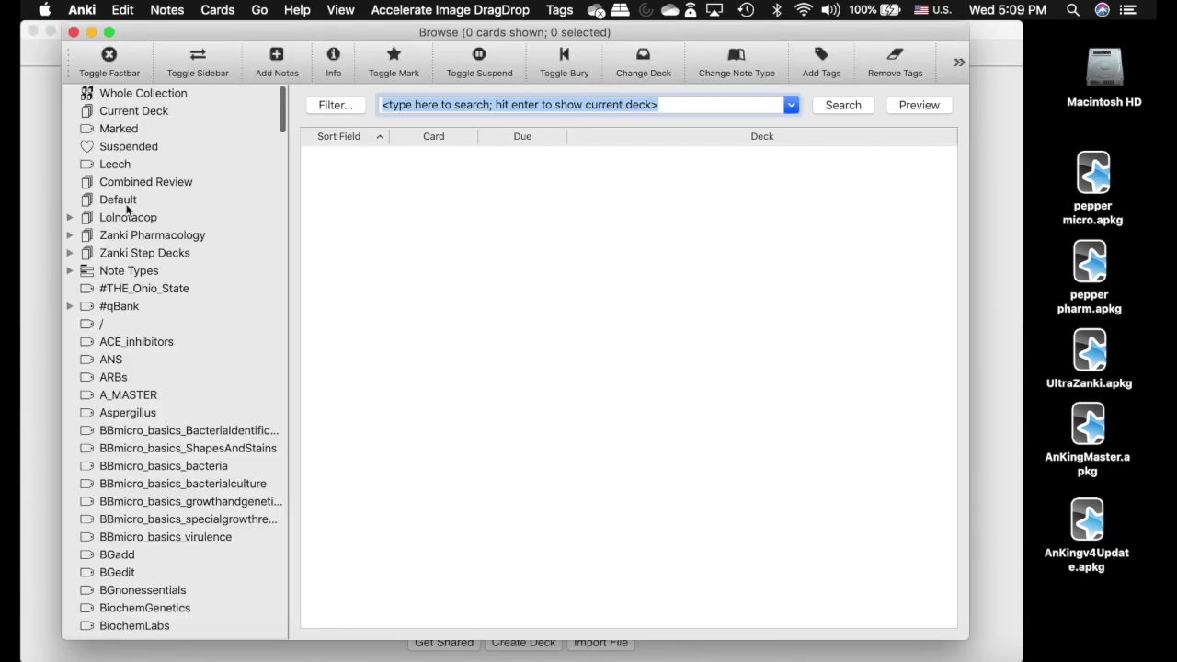
pyautogui.click(158, 184)
pyautogui.scroll(-2, 539, 197)
pyautogui.click(539, 197)
pyautogui.scroll(-2, 539, 201)
pyautogui.click(539, 197)
pyautogui.scroll(-3, 539, 201)
pyautogui.click(539, 197)
pyautogui.scroll(-3, 539, 200)
pyautogui.click(539, 197)
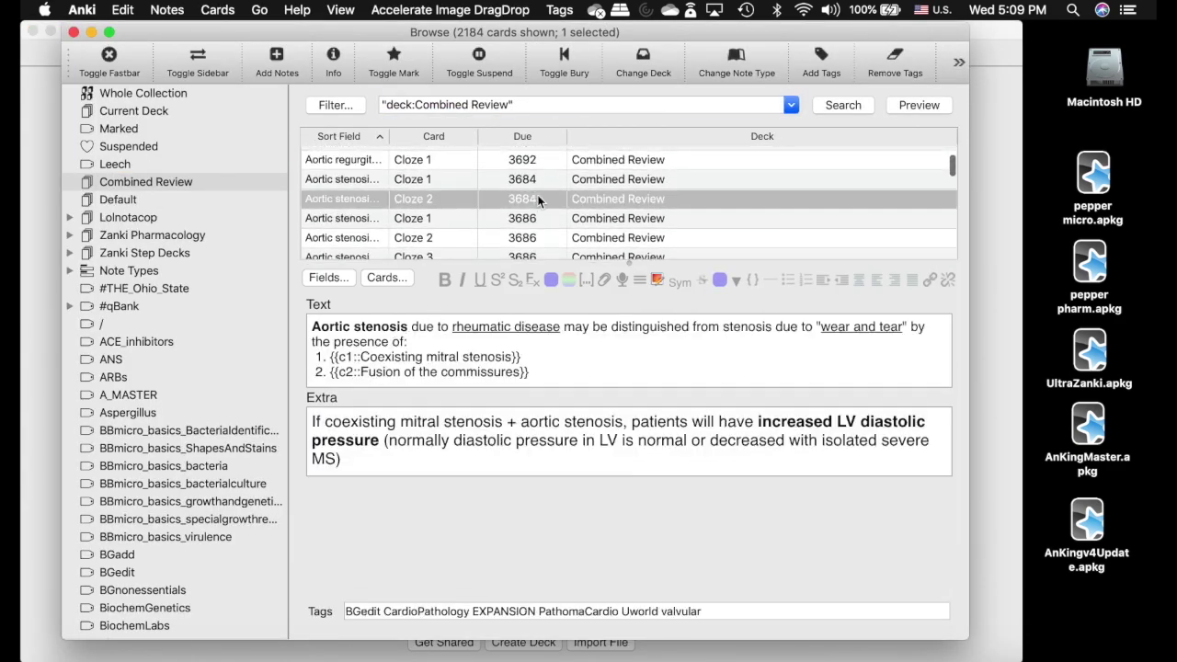
pyautogui.scroll(-3, 539, 201)
pyautogui.click(539, 197)
pyautogui.scroll(-3, 539, 200)
pyautogui.click(539, 197)
pyautogui.scroll(-3, 539, 201)
pyautogui.click(539, 197)
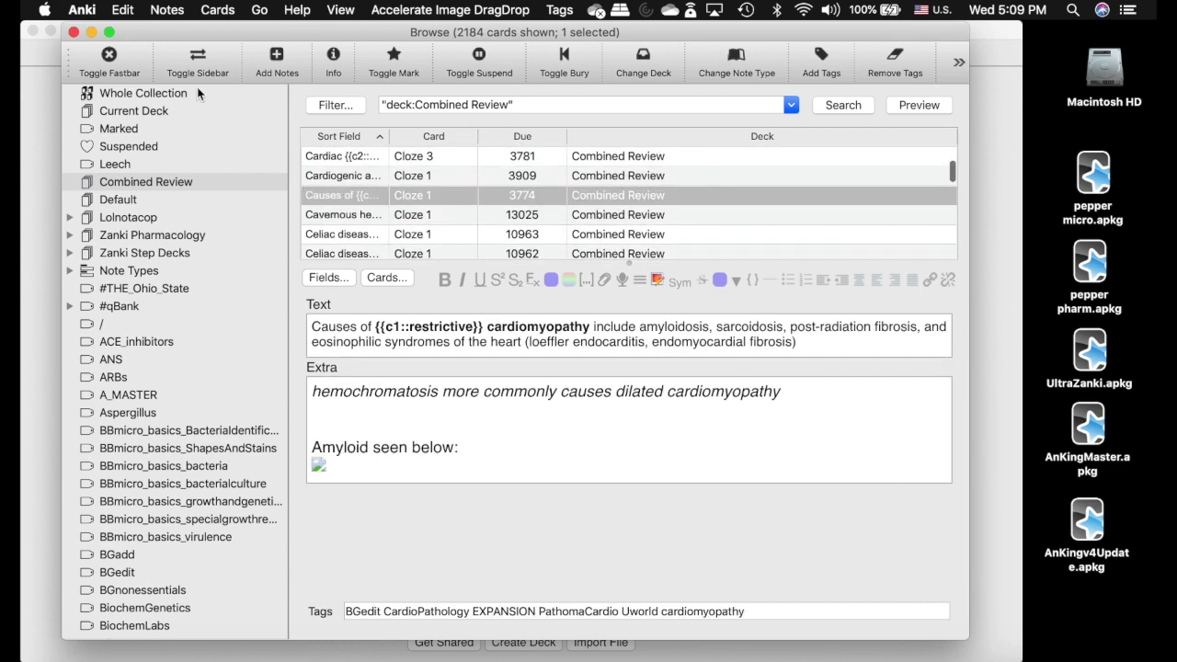
pyautogui.click(73, 32)
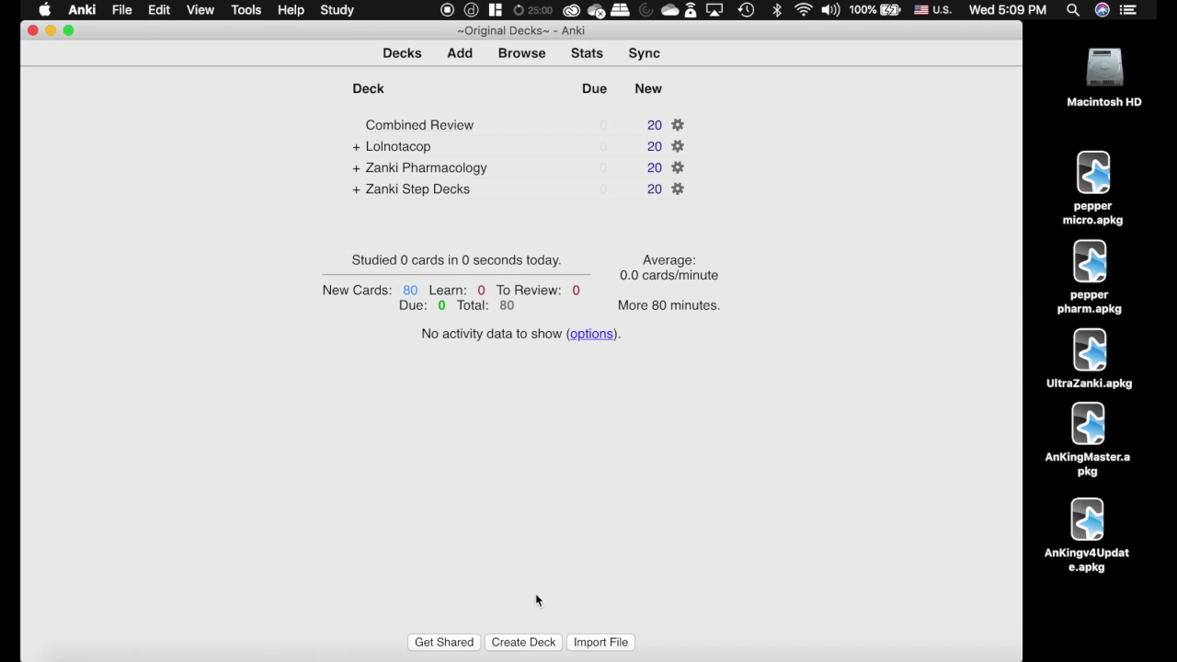
# Create a new deck named AnKing.
pyautogui.click(525, 642)
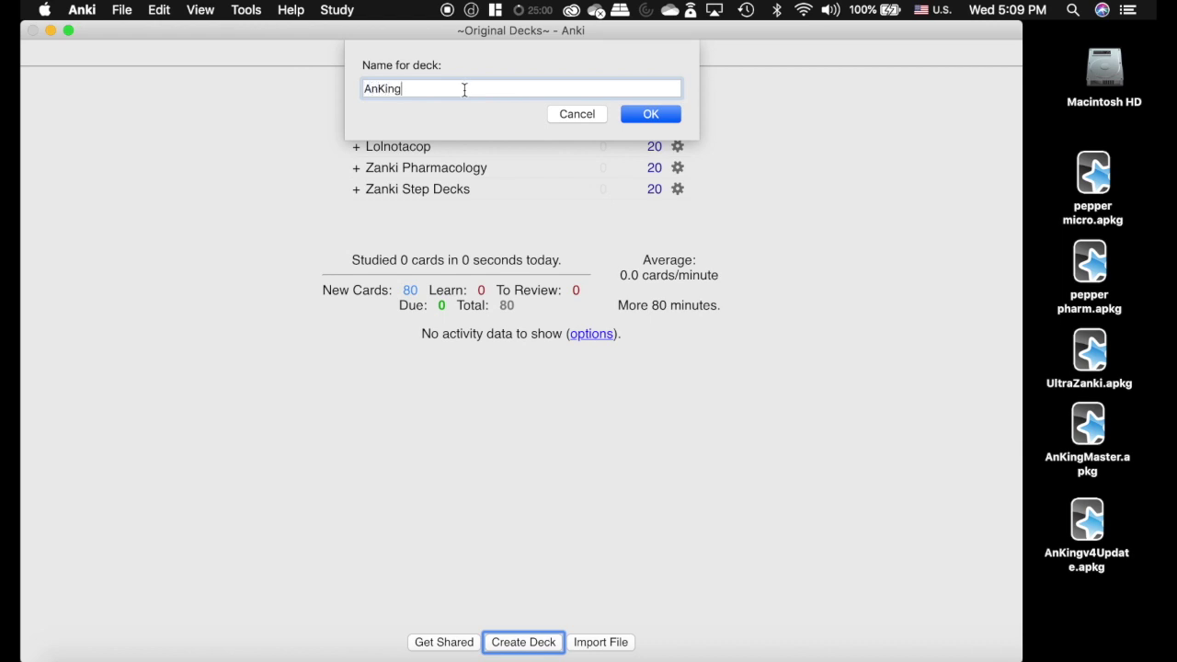
pyautogui.write('AnKing')
pyautogui.click(655, 115)
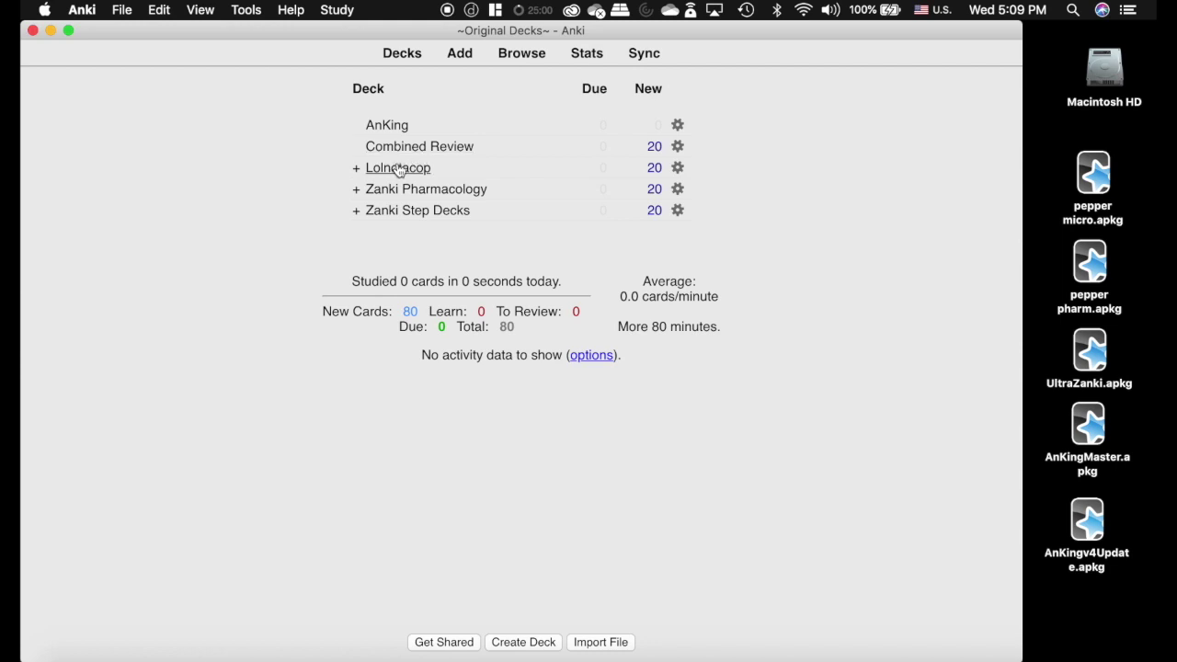
# Nest Lolnotacop, Zanki Pharmacology, Zanki Step Decks and Combined Review under the AnKing deck, and collapse it.
pyautogui.moveTo(393, 167); pyautogui.dragTo(395, 129)
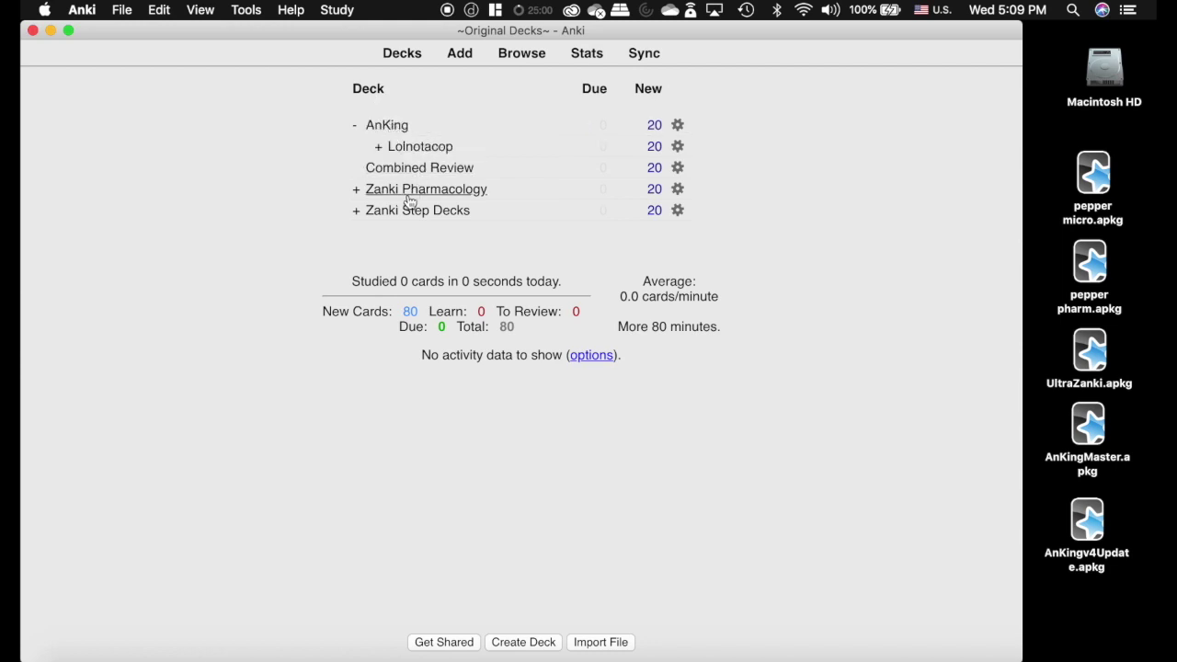
pyautogui.moveTo(407, 191); pyautogui.dragTo(394, 129)
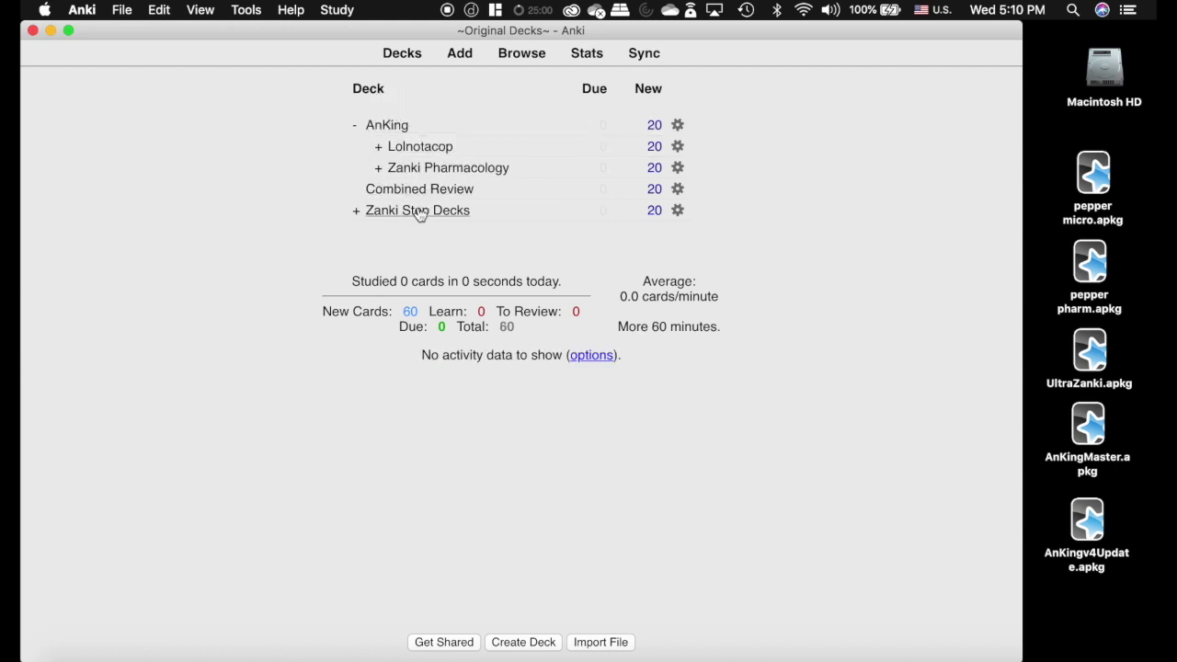
pyautogui.moveTo(385, 211); pyautogui.dragTo(394, 128)
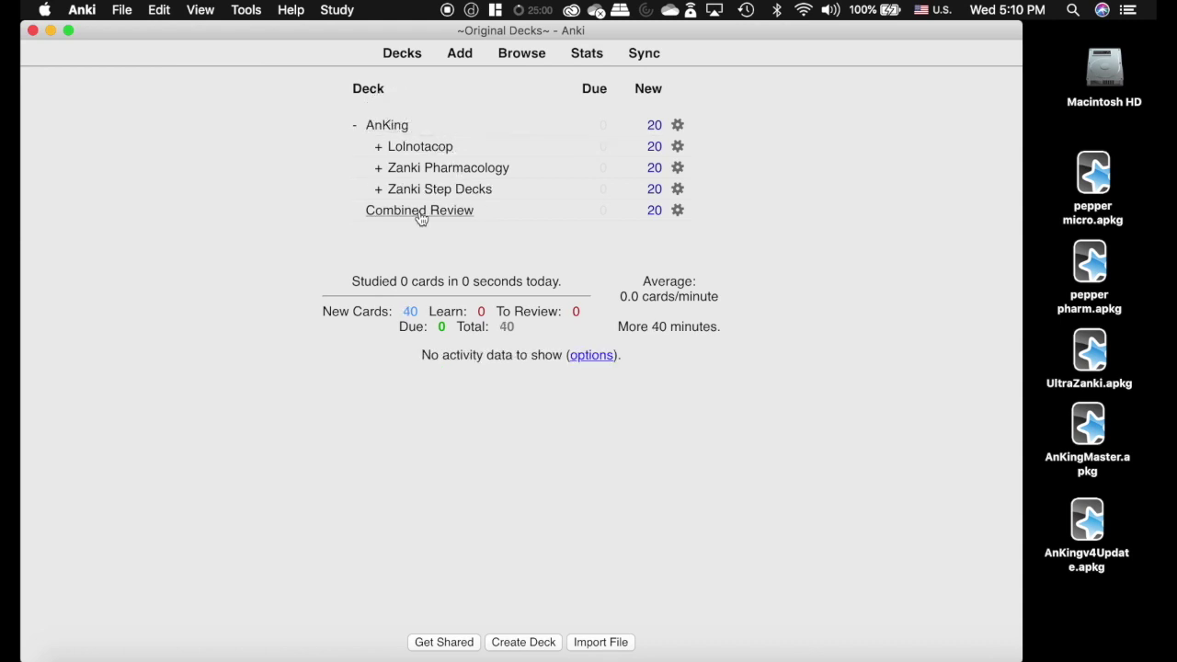
pyautogui.moveTo(416, 212); pyautogui.dragTo(394, 129)
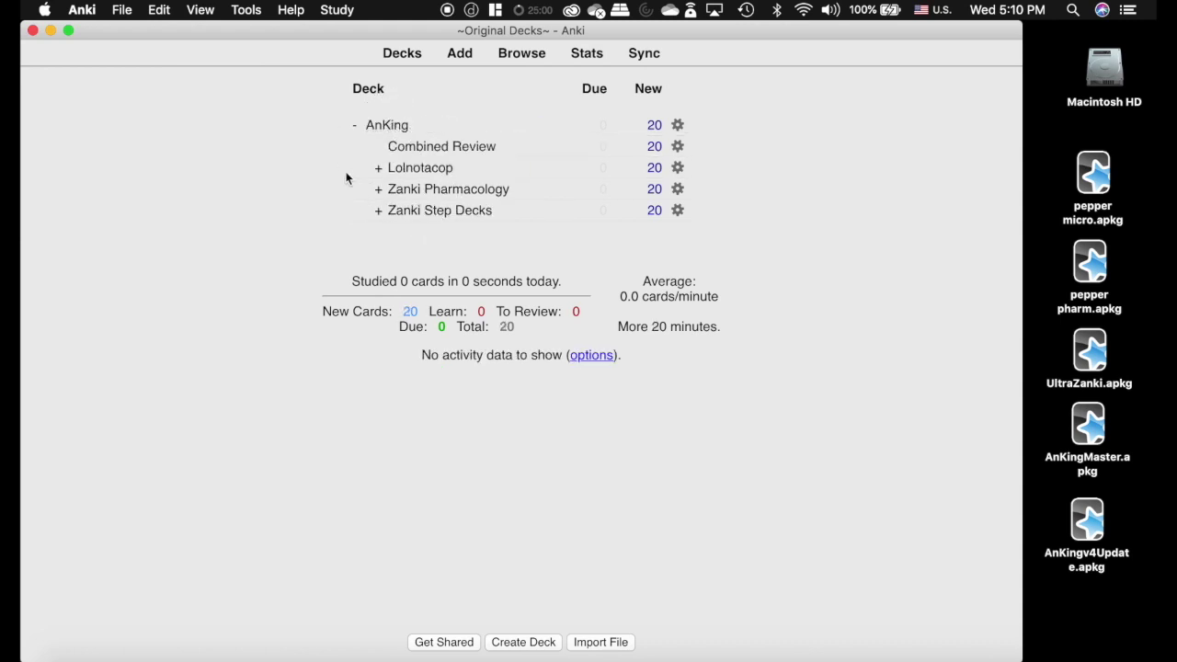
pyautogui.click(356, 129)
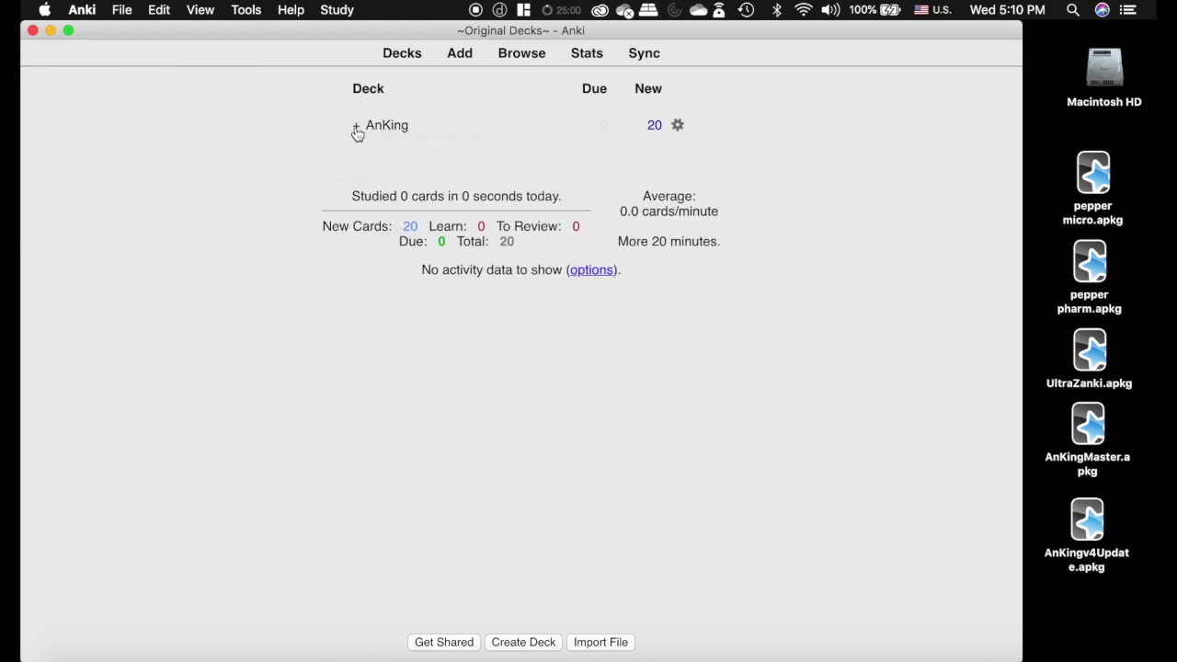
pyautogui.click(357, 129)
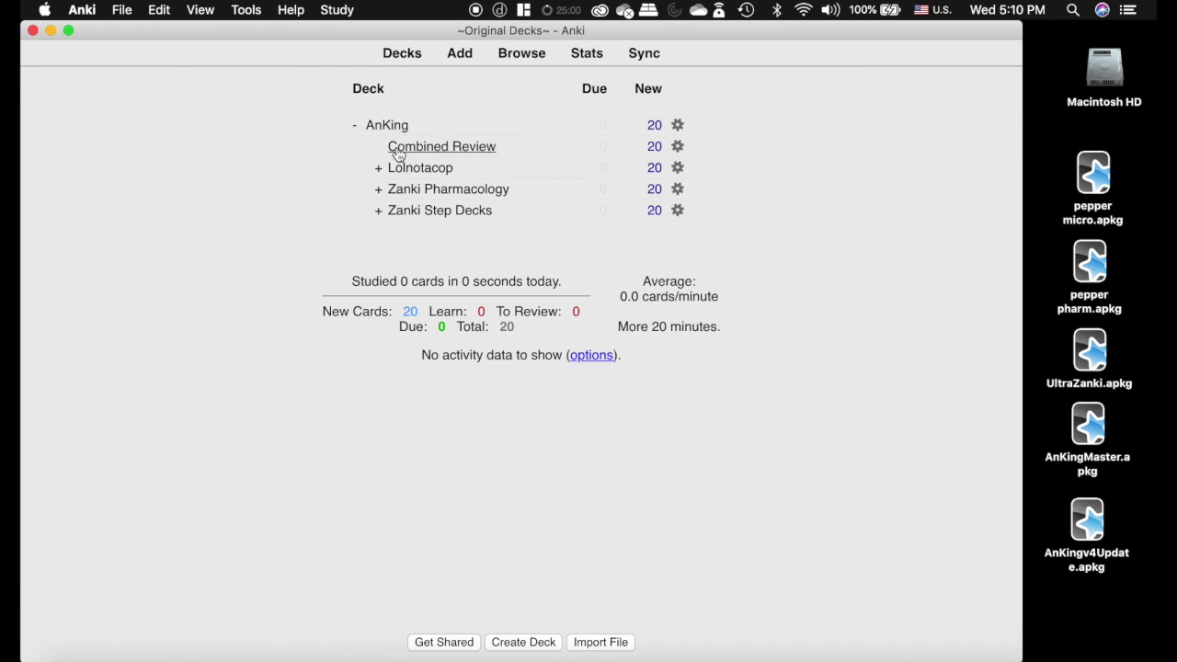
pyautogui.click(355, 126)
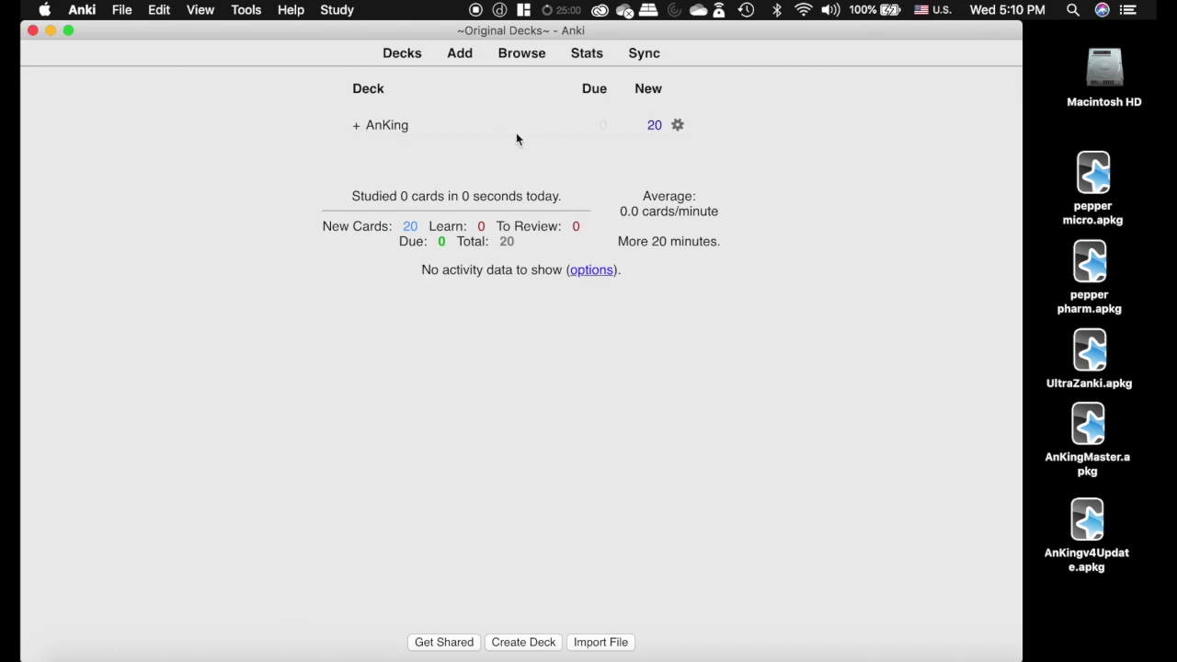
# Import AnKingMaster.apkg from the desktop and check the subdecks of AnKing.
pyautogui.click(1088, 434)
pyautogui.click(388, 347)
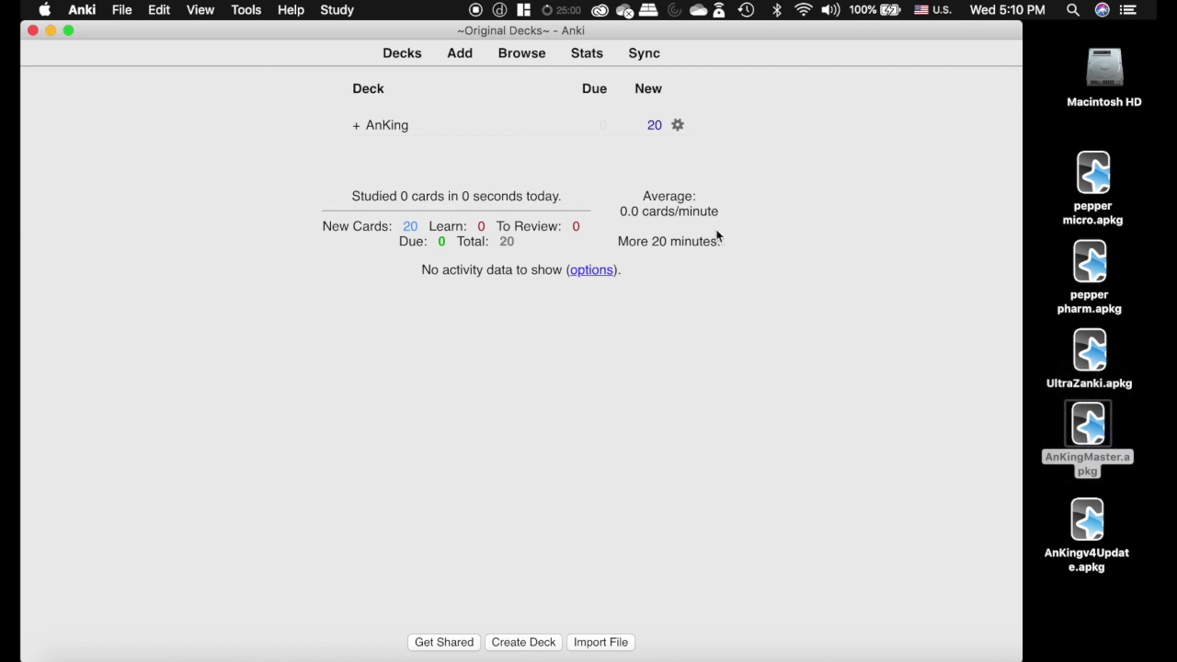
pyautogui.click(686, 486)
pyautogui.click(356, 125)
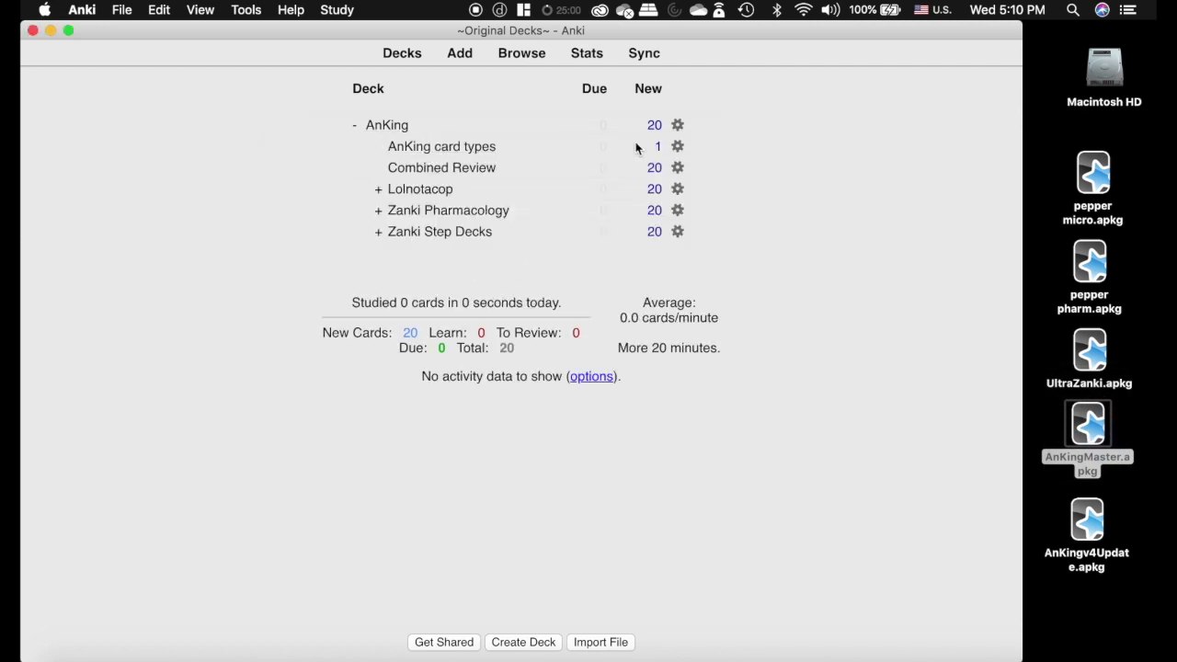
pyautogui.click(358, 128)
# Browse the collection by note type, viewing the cards of Cloze-AnKingMaster and those of Cloze-AnKingMed.
pyautogui.click(522, 52)
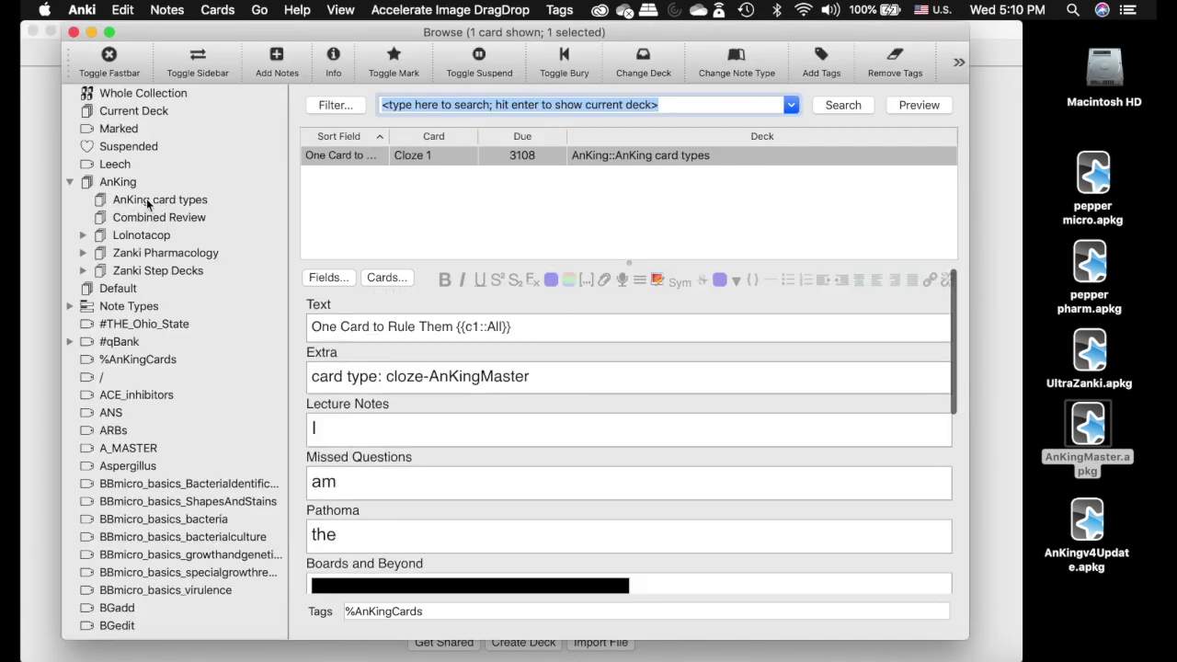
pyautogui.click(71, 185)
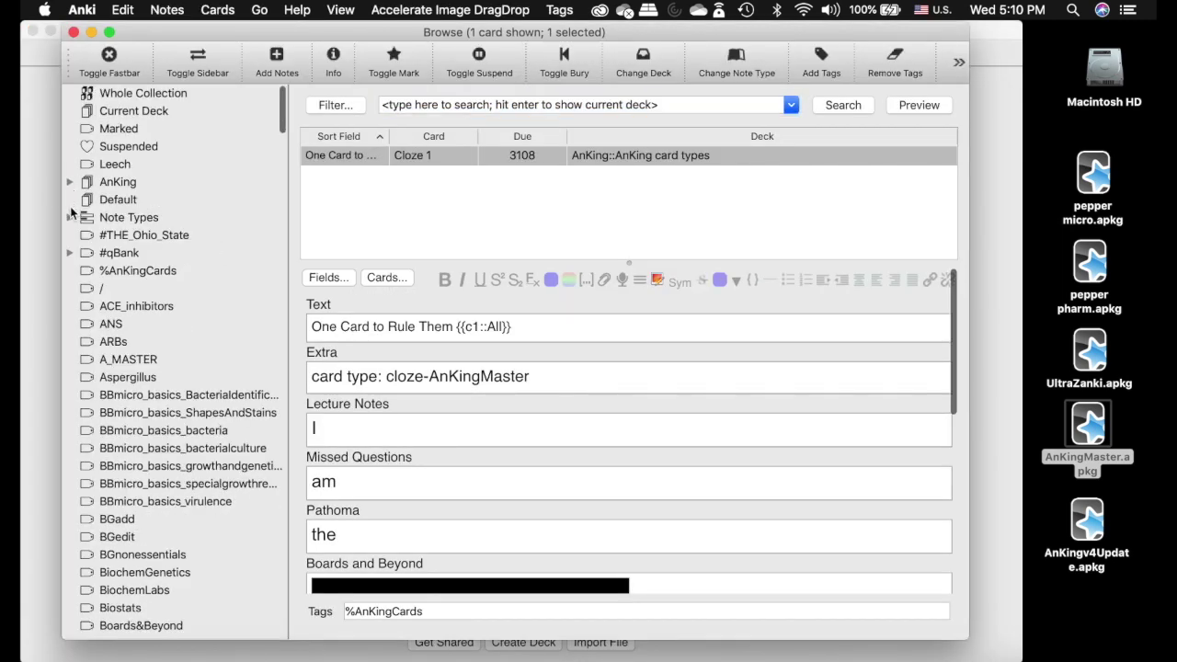
pyautogui.click(70, 217)
pyautogui.scroll(-5, 129, 223)
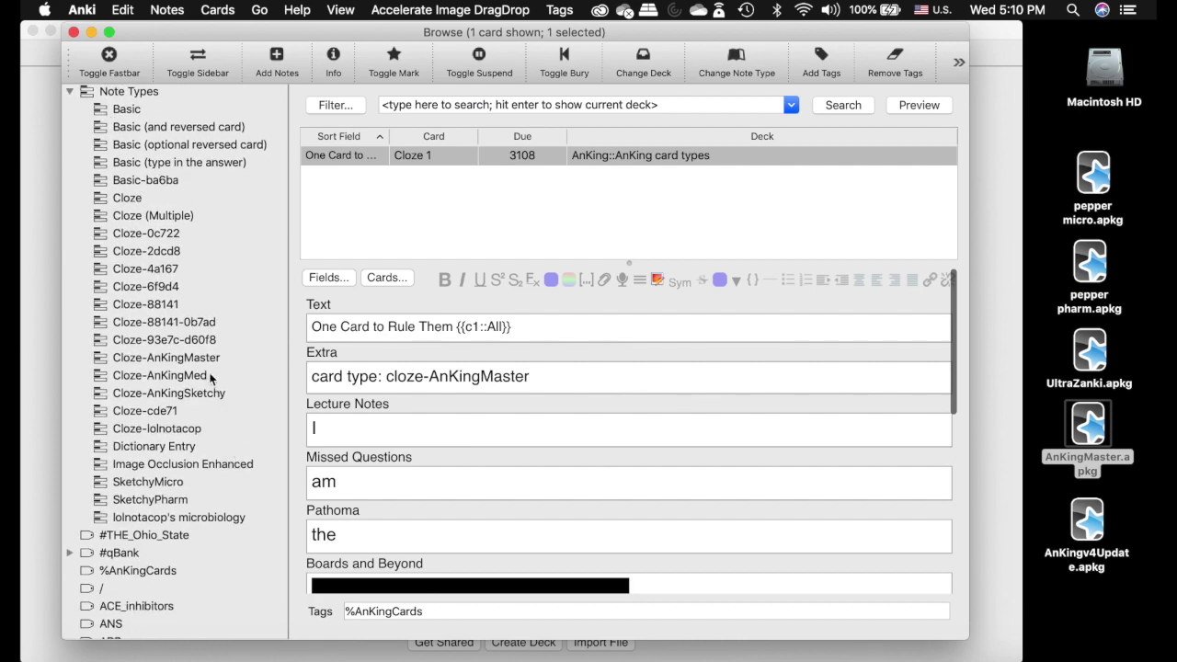
pyautogui.click(211, 359)
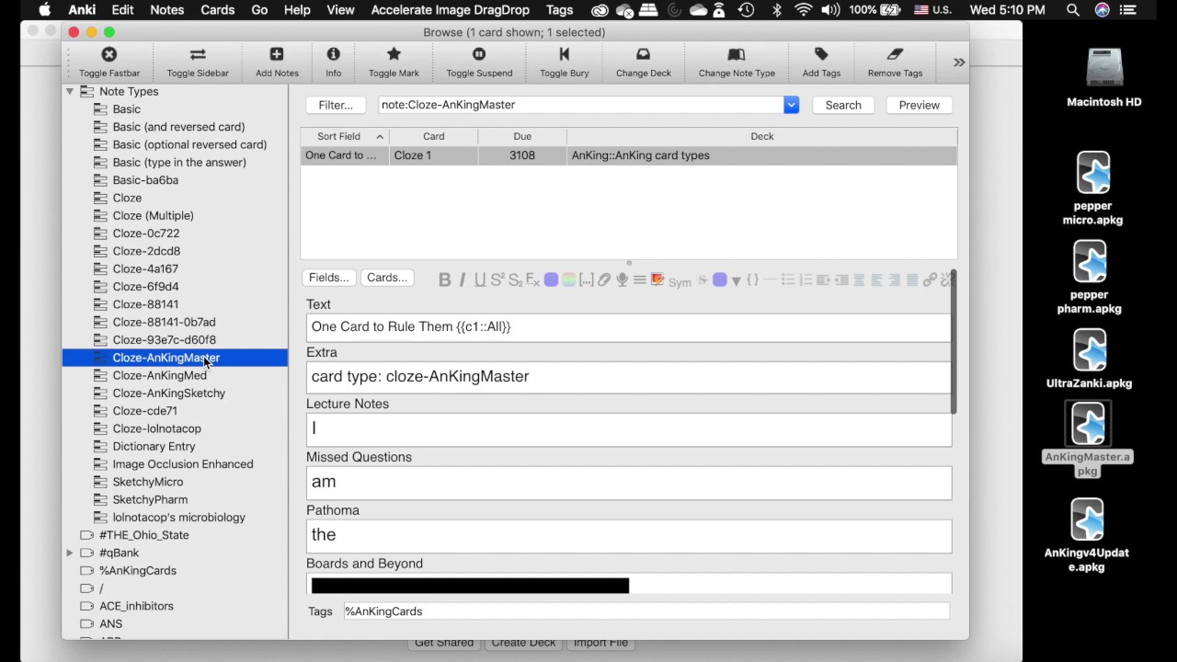
pyautogui.click(169, 377)
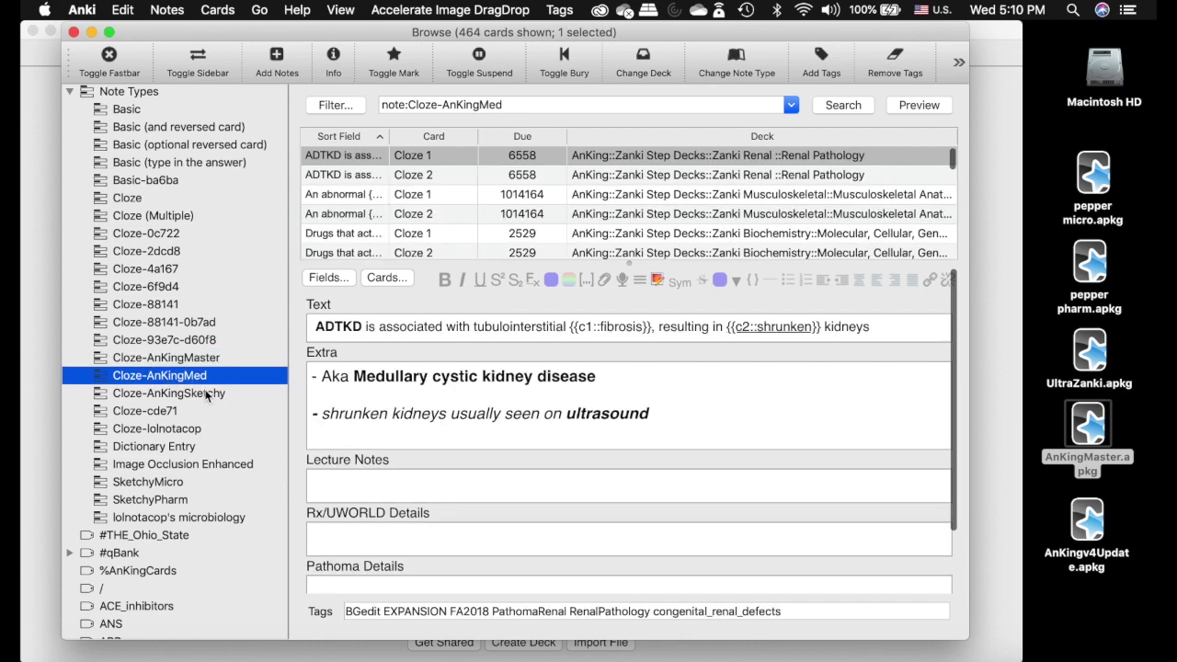
# View the cards of the Cloze-AnKingSketchy and Cloze-AnKingMed note types, and those of the plain Cloze type.
pyautogui.click(208, 395)
pyautogui.click(184, 378)
pyautogui.click(188, 394)
pyautogui.click(181, 378)
pyautogui.click(176, 388)
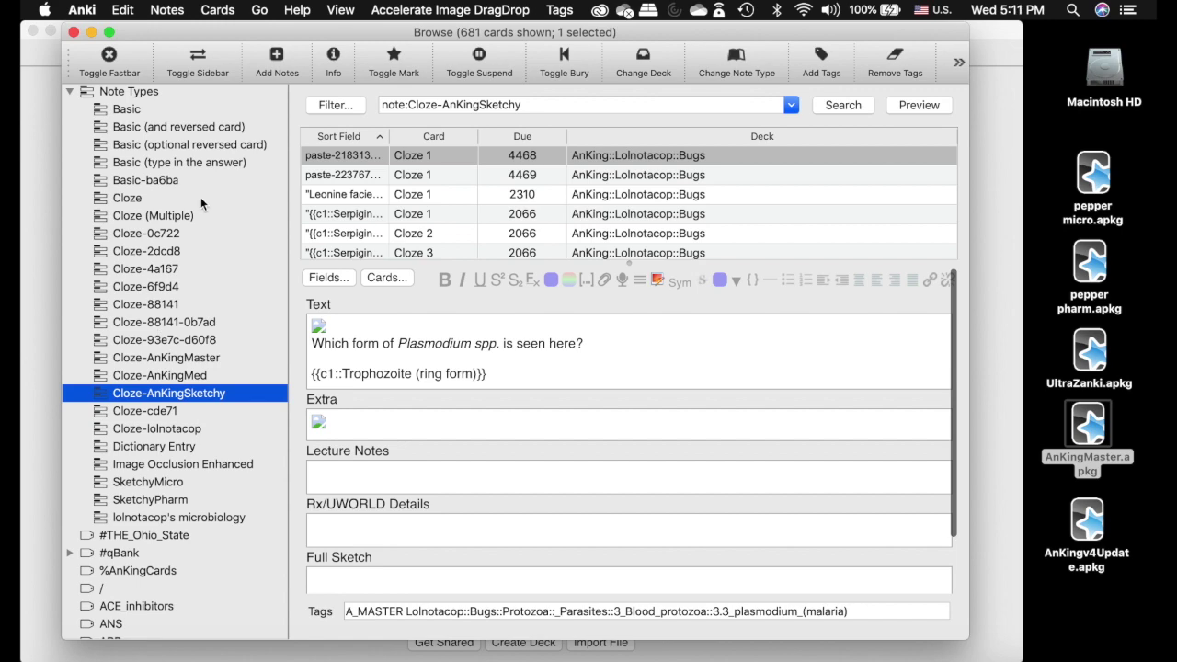
pyautogui.click(151, 199)
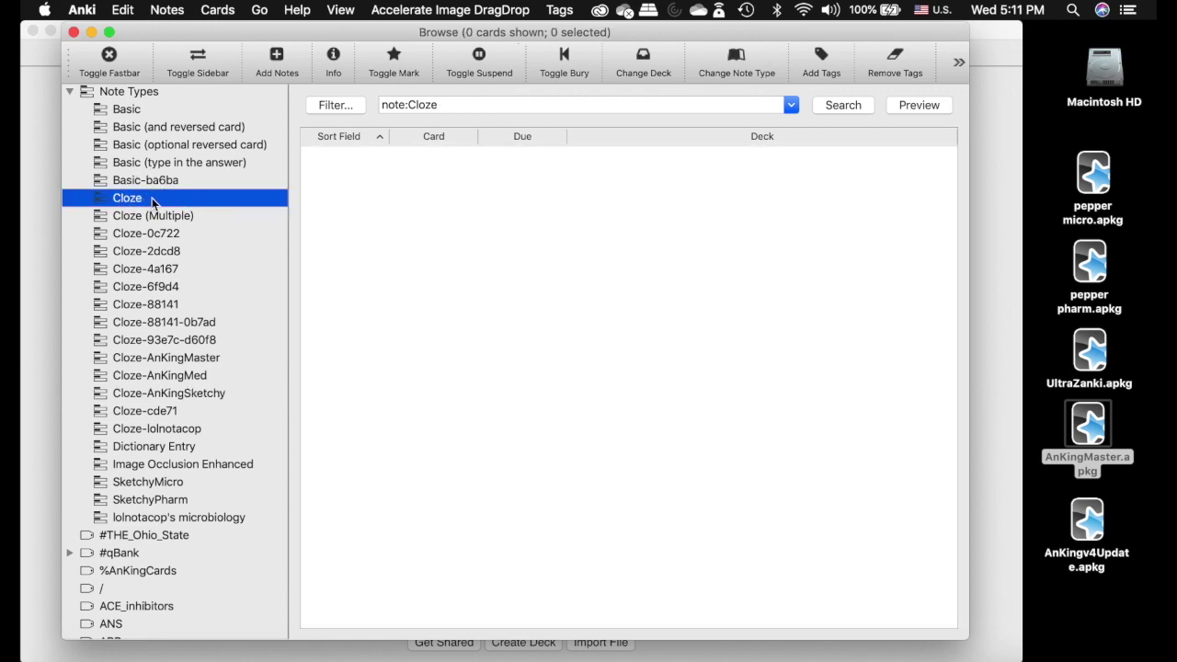
# Try to change the note type of all cards in the AnKing deck at once.
pyautogui.scroll(3, 152, 202)
pyautogui.click(71, 172)
pyautogui.click(70, 172)
pyautogui.scroll(2, 172, 207)
pyautogui.click(129, 183)
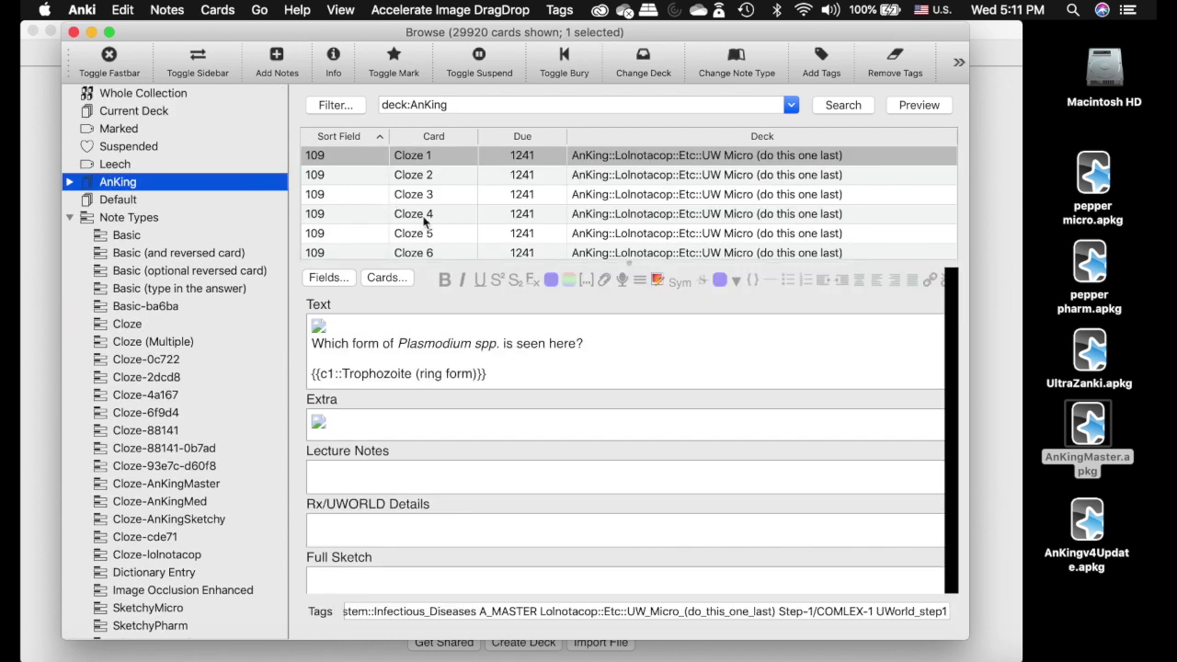
pyautogui.click(444, 241)
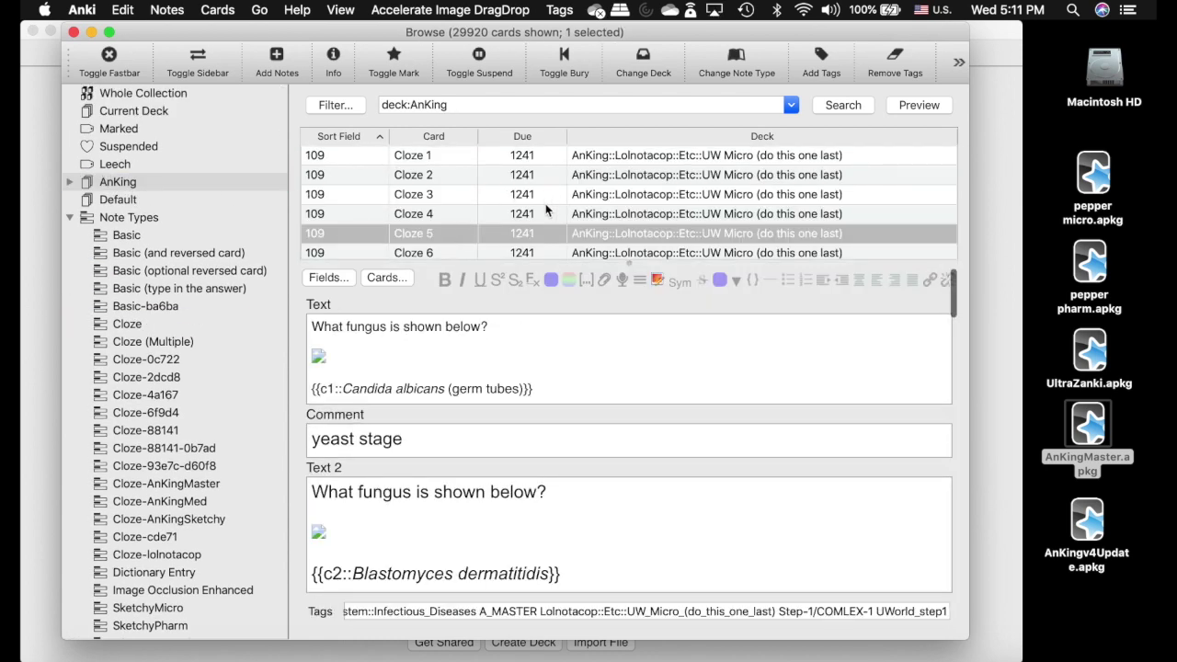
pyautogui.press('super+a')
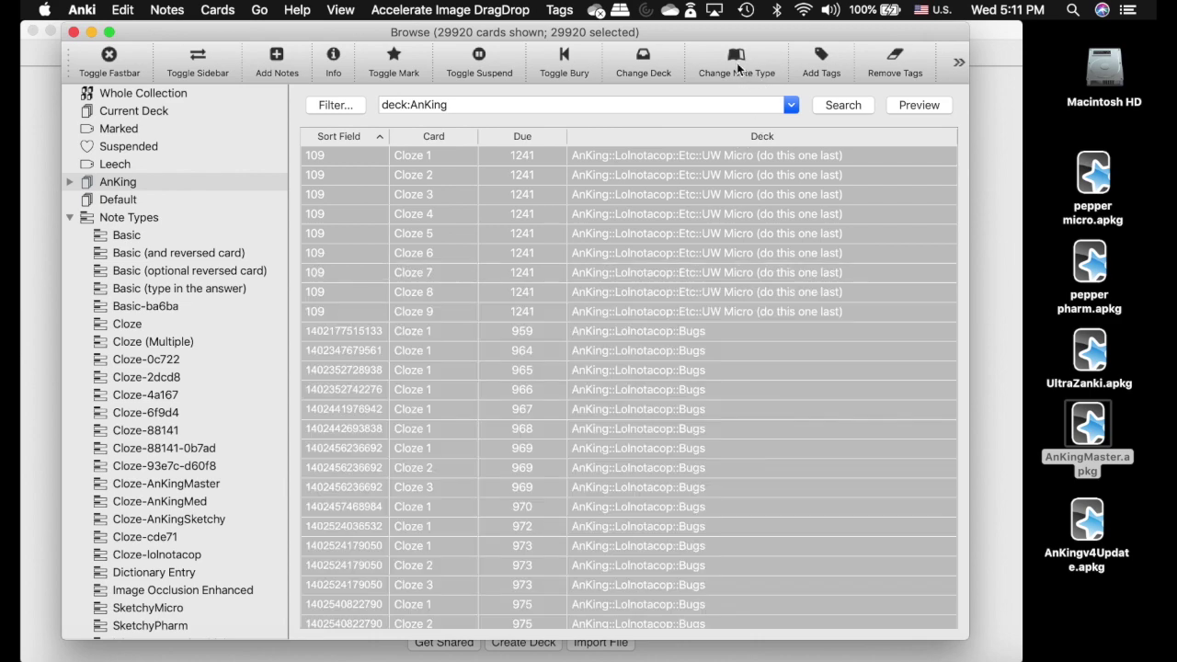
pyautogui.click(737, 65)
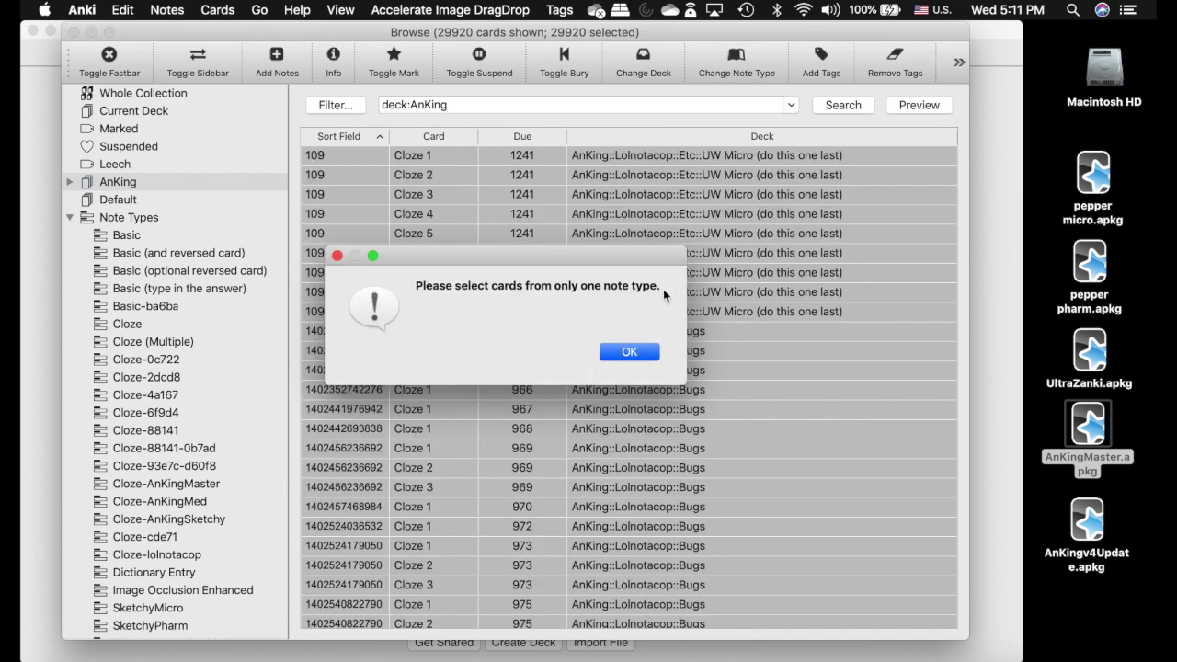
pyautogui.click(630, 354)
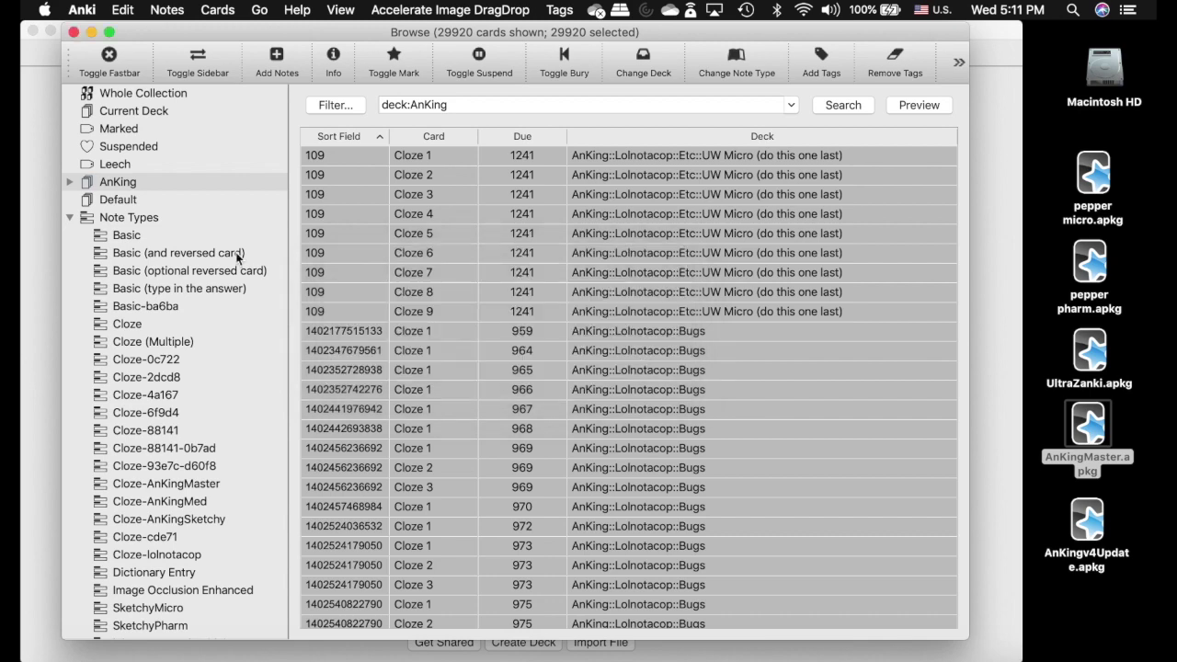
# Check the cards belonging to the Cloze and Cloze (Multiple) note types.
pyautogui.scroll(-2, 154, 286)
pyautogui.click(157, 265)
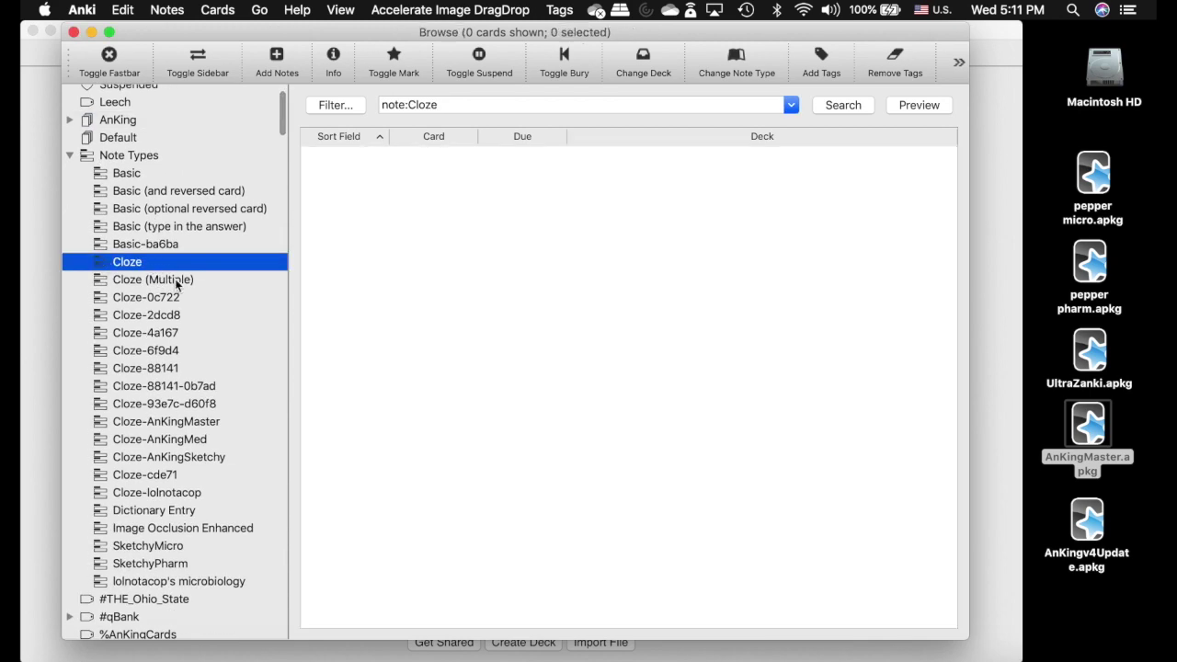
pyautogui.click(174, 280)
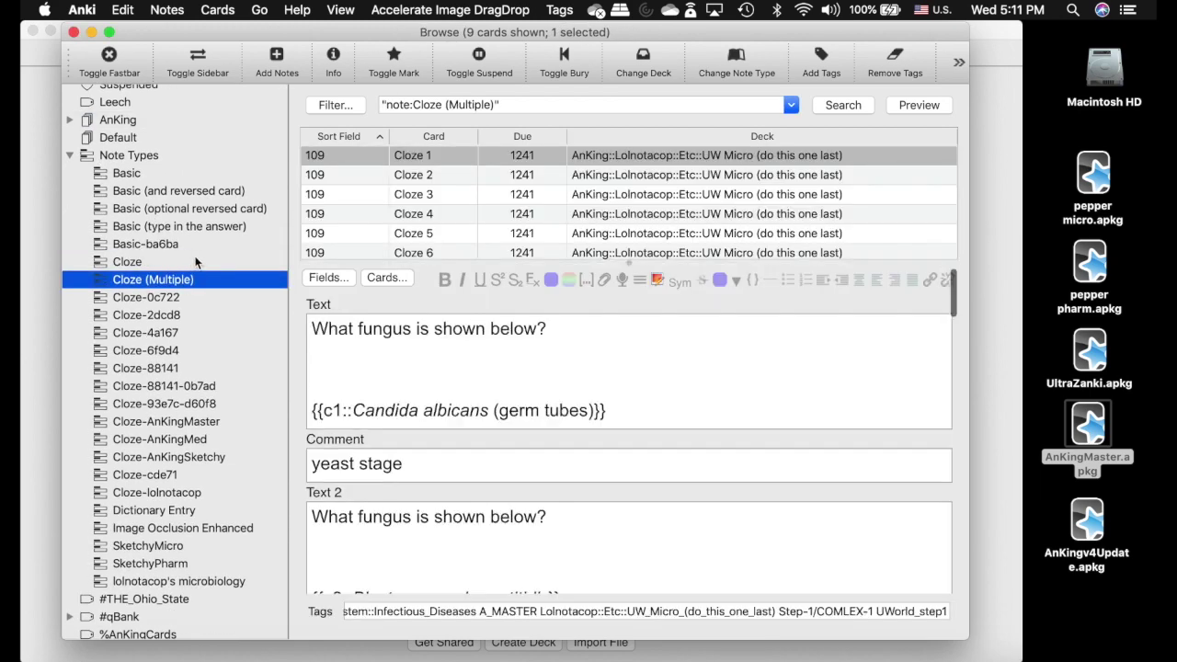
pyautogui.click(166, 268)
pyautogui.click(164, 279)
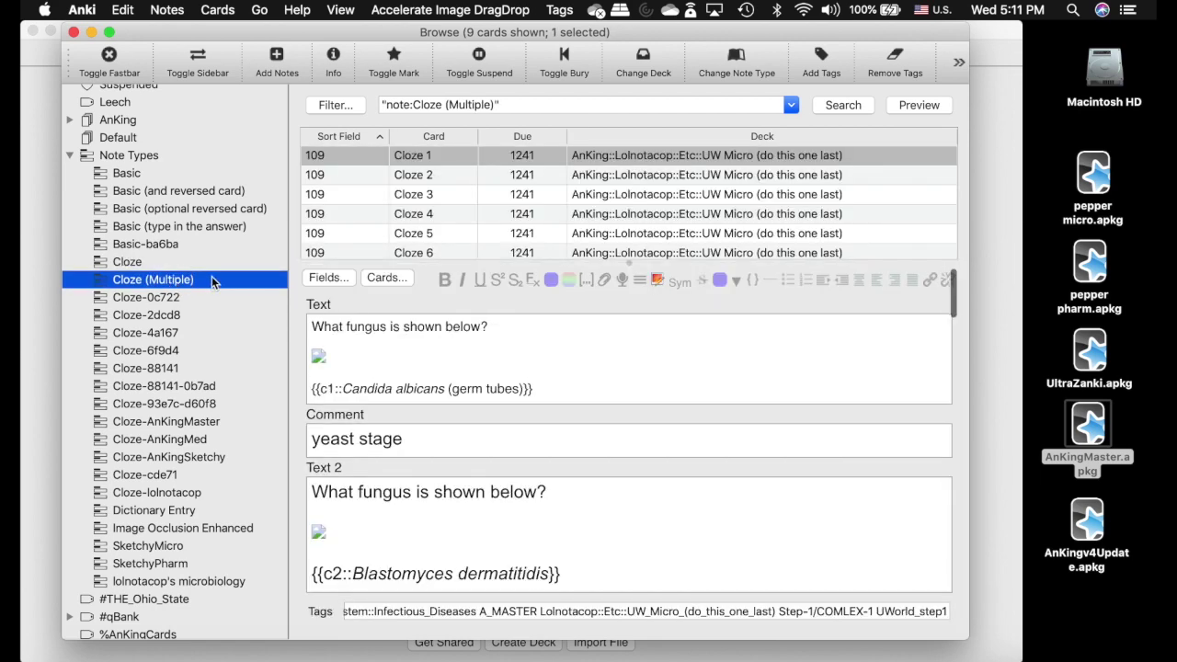
pyautogui.scroll(-2, 408, 209)
pyautogui.scroll(2, 408, 209)
pyautogui.scroll(-3, 405, 225)
pyautogui.scroll(-1, 212, 379)
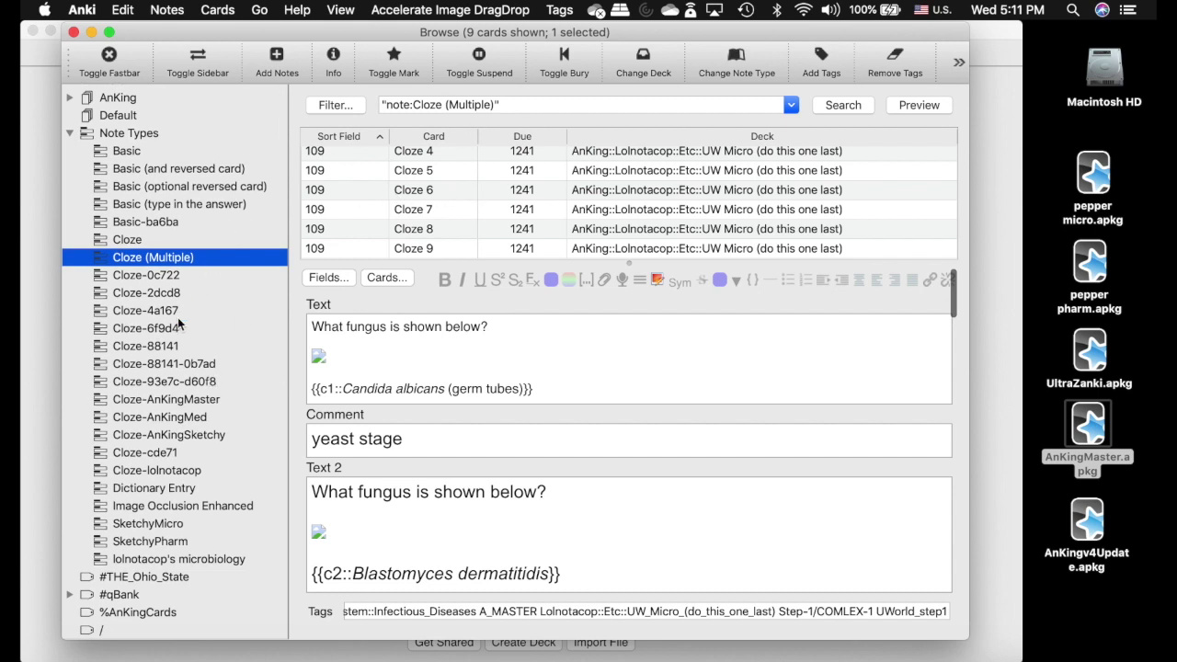
# Change all Cloze-0c722 cards to the Cloze-AnKingMaster note type, mapping Text to Text and Extra to Extra.
pyautogui.scroll(-1, 179, 324)
pyautogui.click(168, 261)
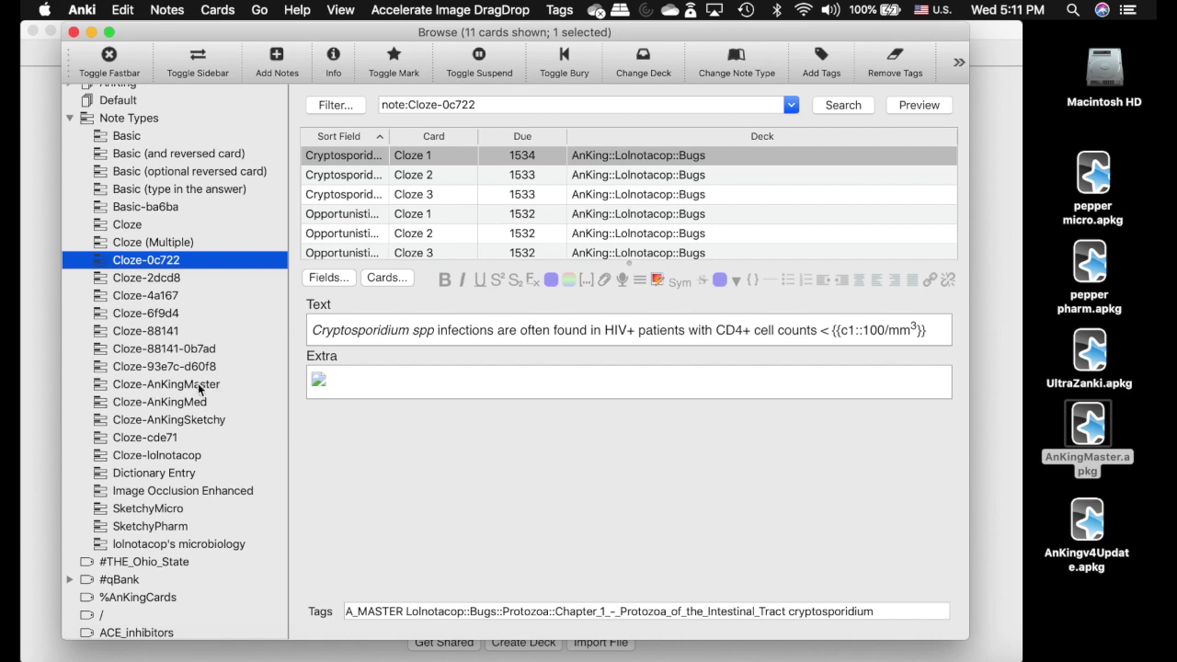
pyautogui.click(427, 214)
pyautogui.press('super+a')
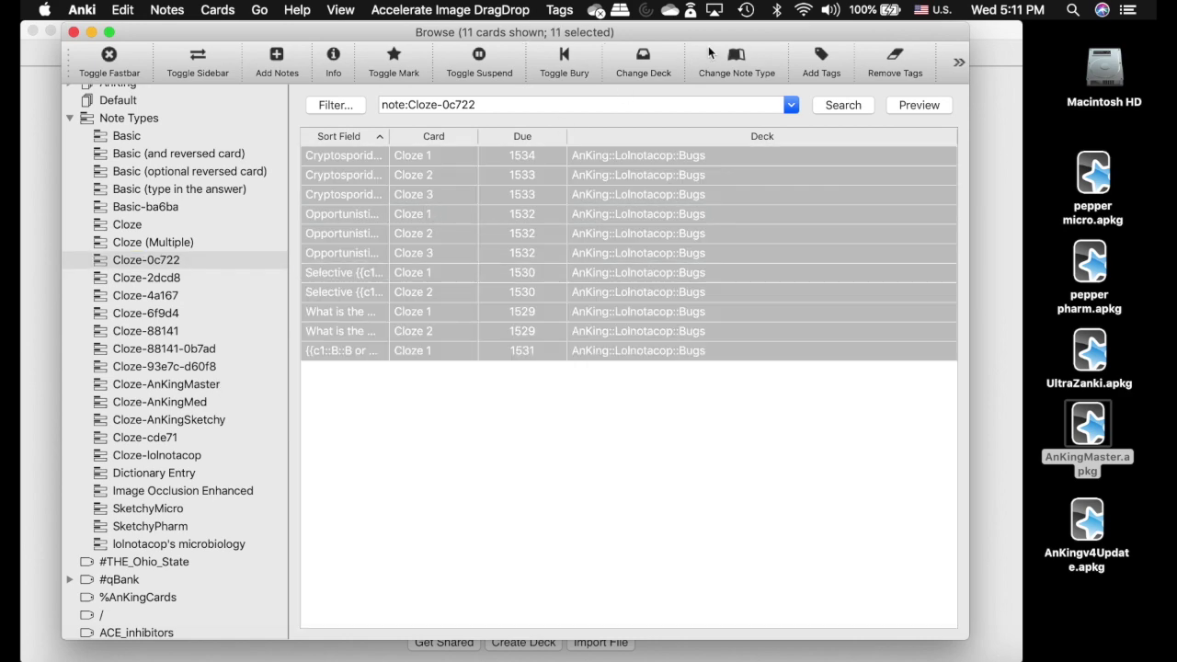
pyautogui.click(747, 61)
pyautogui.click(588, 93)
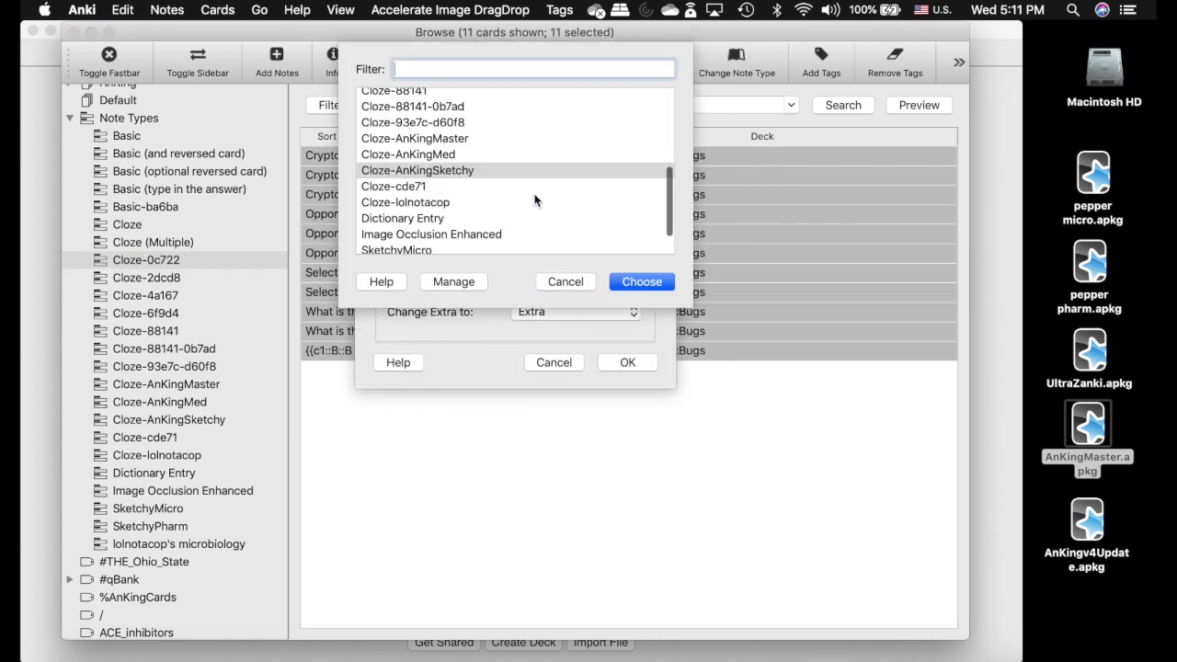
pyautogui.click(451, 139)
pyautogui.click(662, 279)
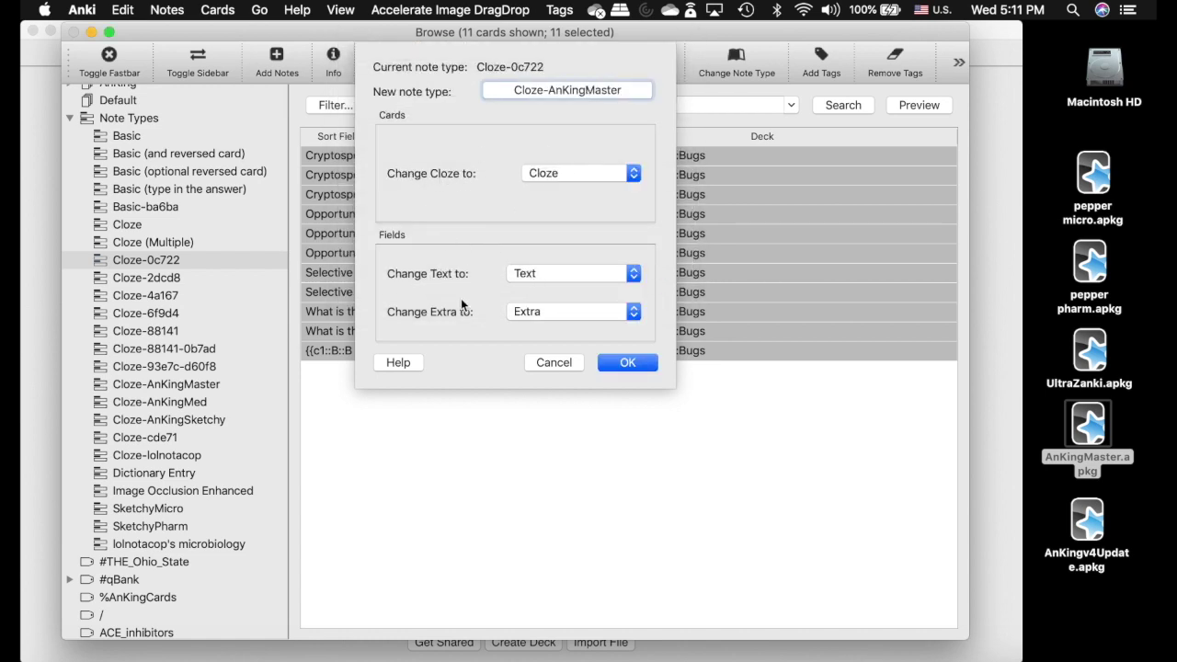
pyautogui.click(627, 362)
# Convert every Cloze-2dcd8 card to the Cloze-AnKingMaster note type, keeping the matching Text and Extra fields.
pyautogui.click(146, 277)
pyautogui.click(456, 233)
pyautogui.press('super+a')
pyautogui.click(736, 61)
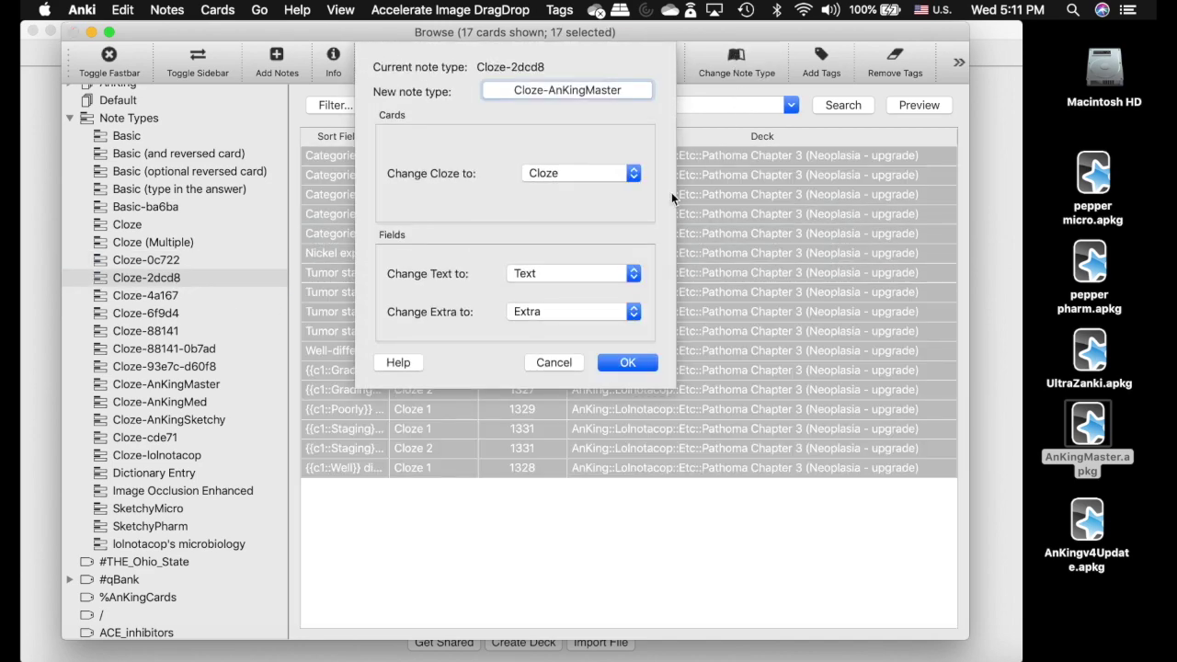
pyautogui.click(638, 365)
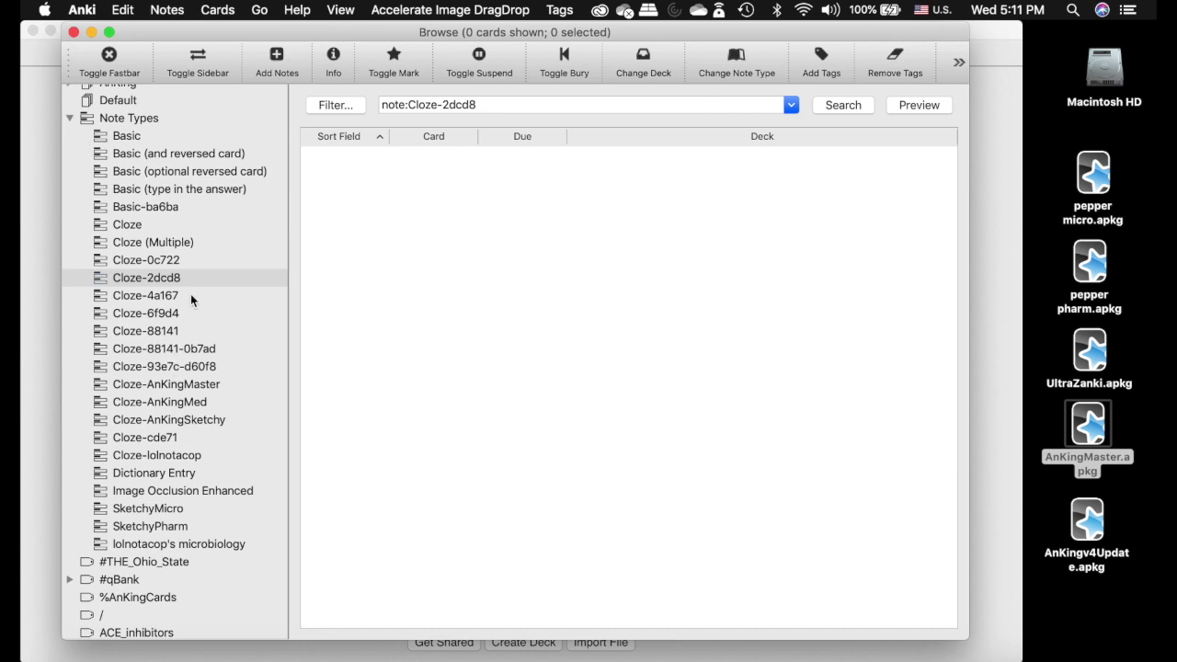
# Convert every Cloze-4a167 card to the Cloze-AnKingMaster note type.
pyautogui.click(190, 295)
pyautogui.press('super+a')
pyautogui.click(742, 74)
pyautogui.click(639, 365)
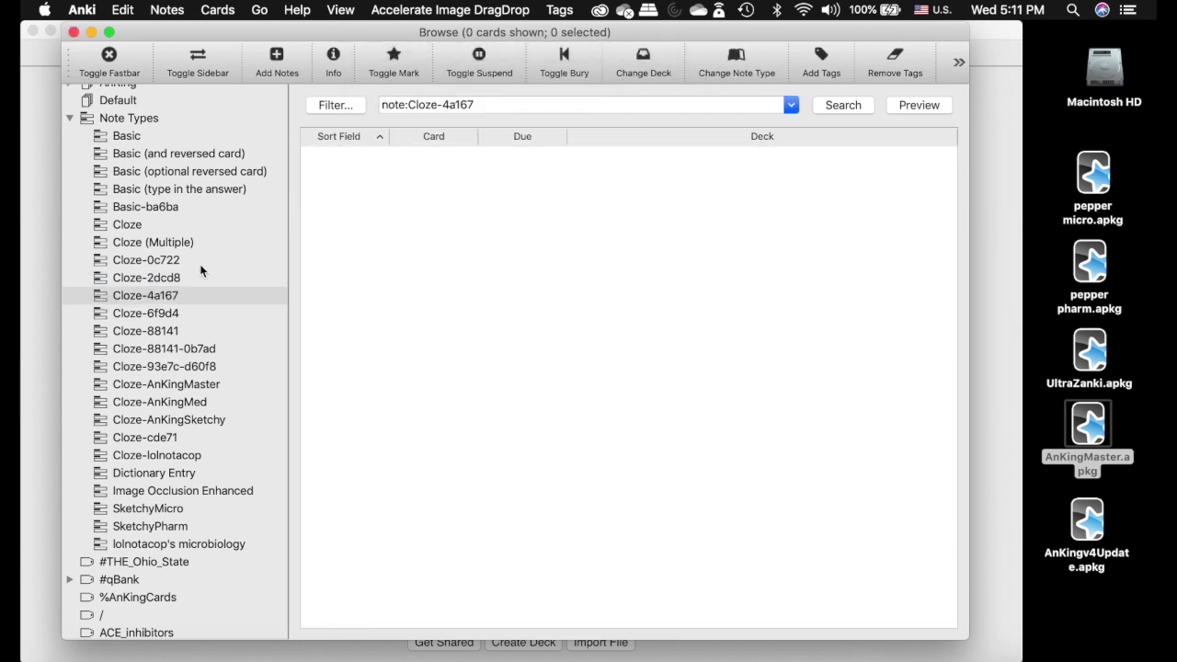
# Look through the Cloze-6f9d4 cards and convert them all to the Cloze-AnKingMaster note type.
pyautogui.click(184, 313)
pyautogui.click(499, 198)
pyautogui.scroll(-10, 497, 210)
pyautogui.scroll(-10, 496, 209)
pyautogui.click(469, 211)
pyautogui.press('super+a')
pyautogui.click(745, 72)
pyautogui.click(633, 364)
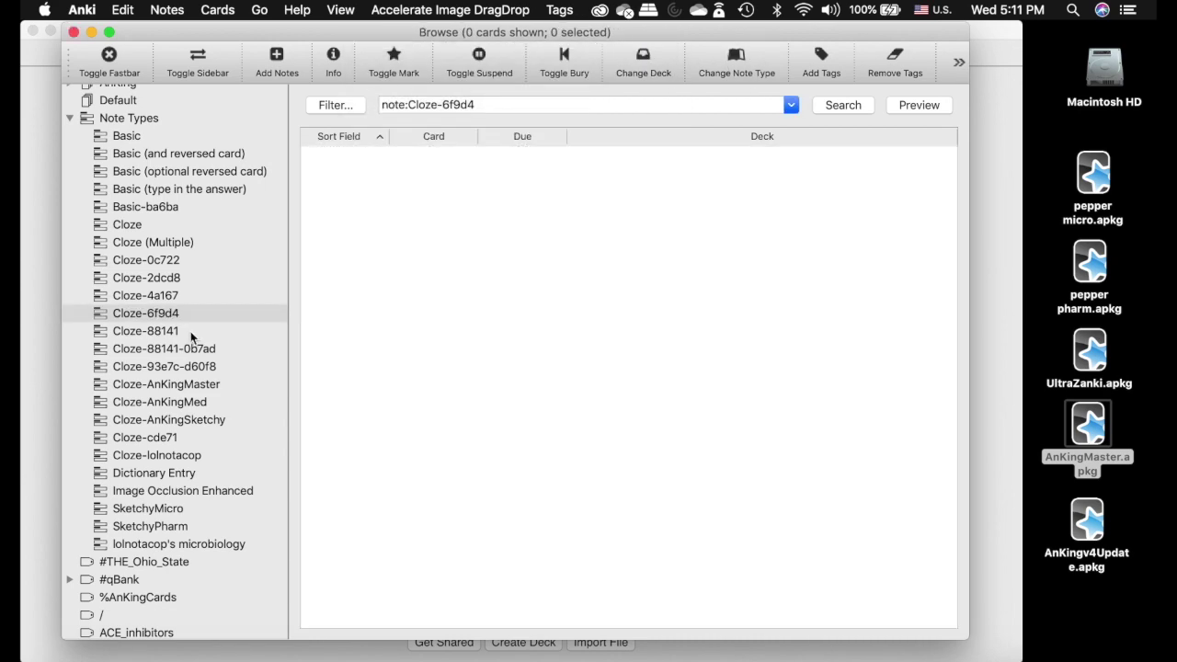
# Convert every Cloze-88141 card to the Cloze-AnKingMaster note type.
pyautogui.click(184, 331)
pyautogui.click(506, 194)
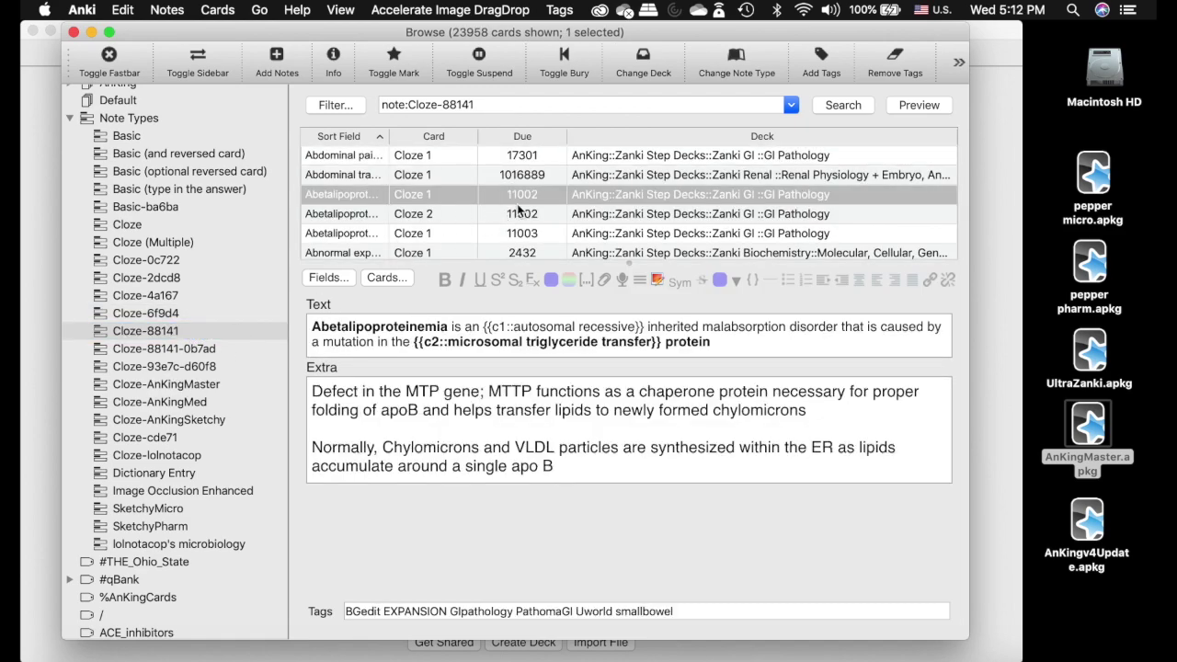
pyautogui.press('super+a')
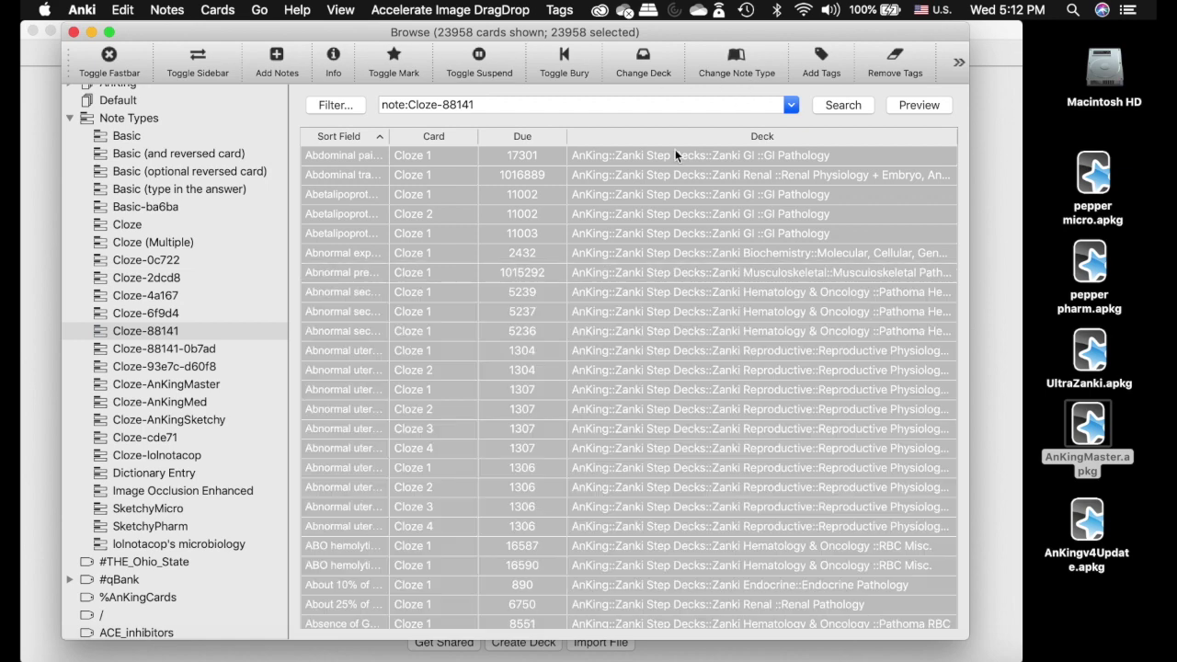
pyautogui.click(754, 58)
pyautogui.click(635, 366)
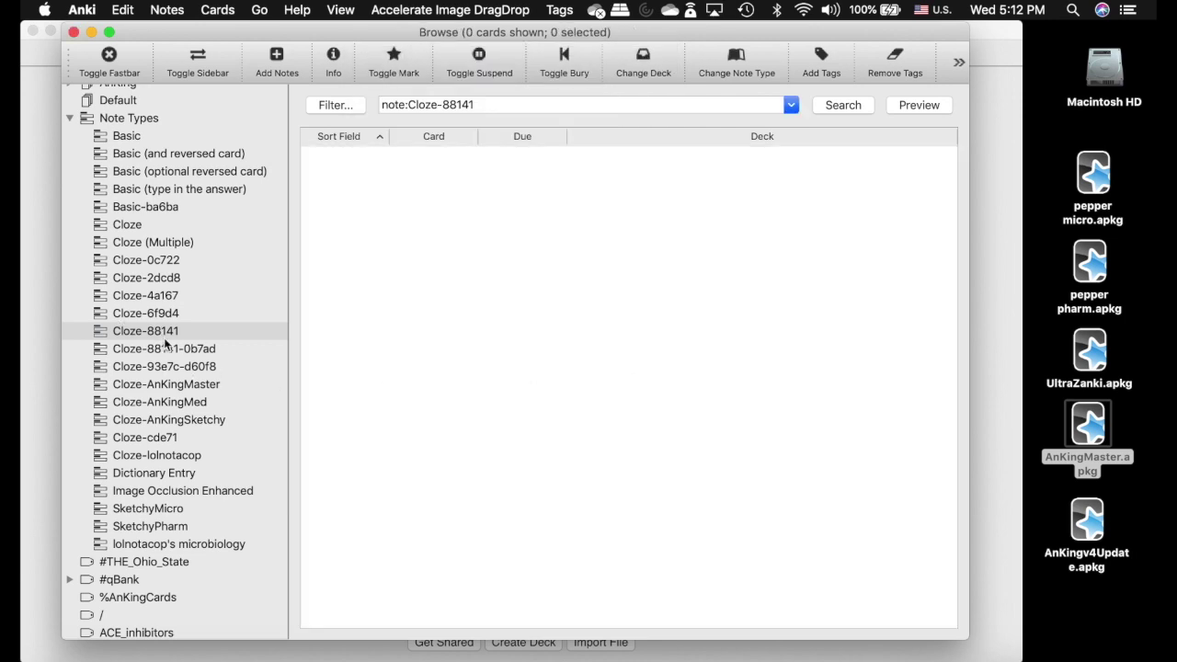
# Change all Cloze-88141-0b7ad cards to Cloze-AnKingMaster, mapping the Note ID field to Nothing.
pyautogui.click(165, 349)
pyautogui.click(439, 215)
pyautogui.press('super+a')
pyautogui.click(748, 63)
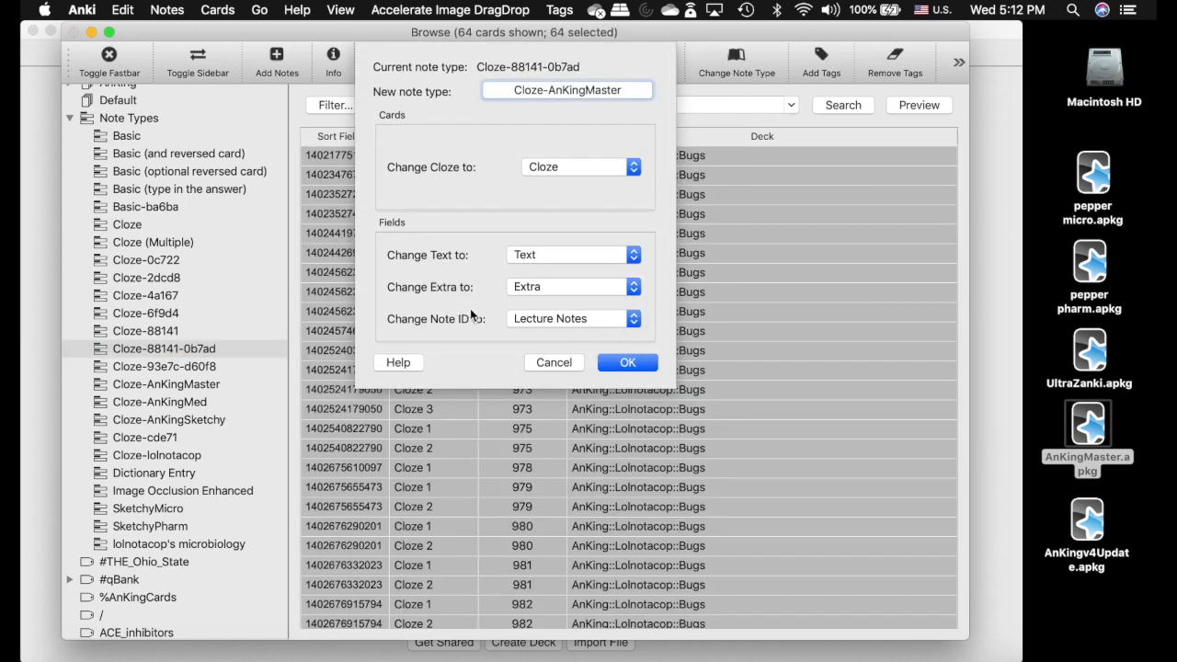
pyautogui.click(611, 322)
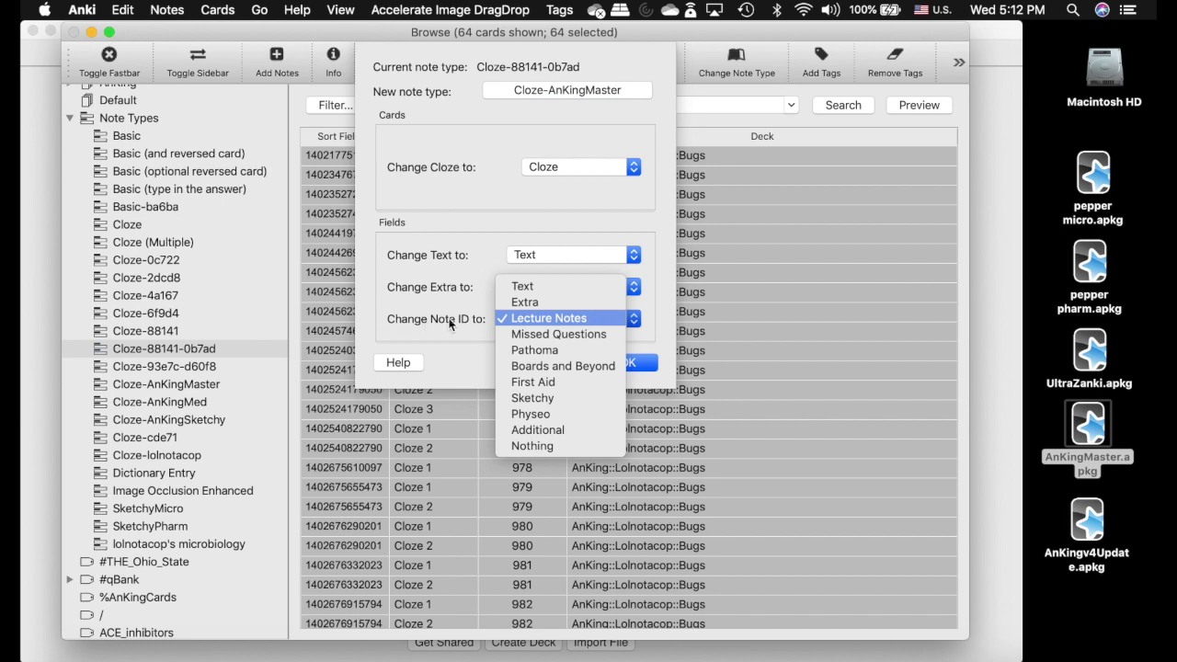
pyautogui.click(571, 446)
pyautogui.click(561, 317)
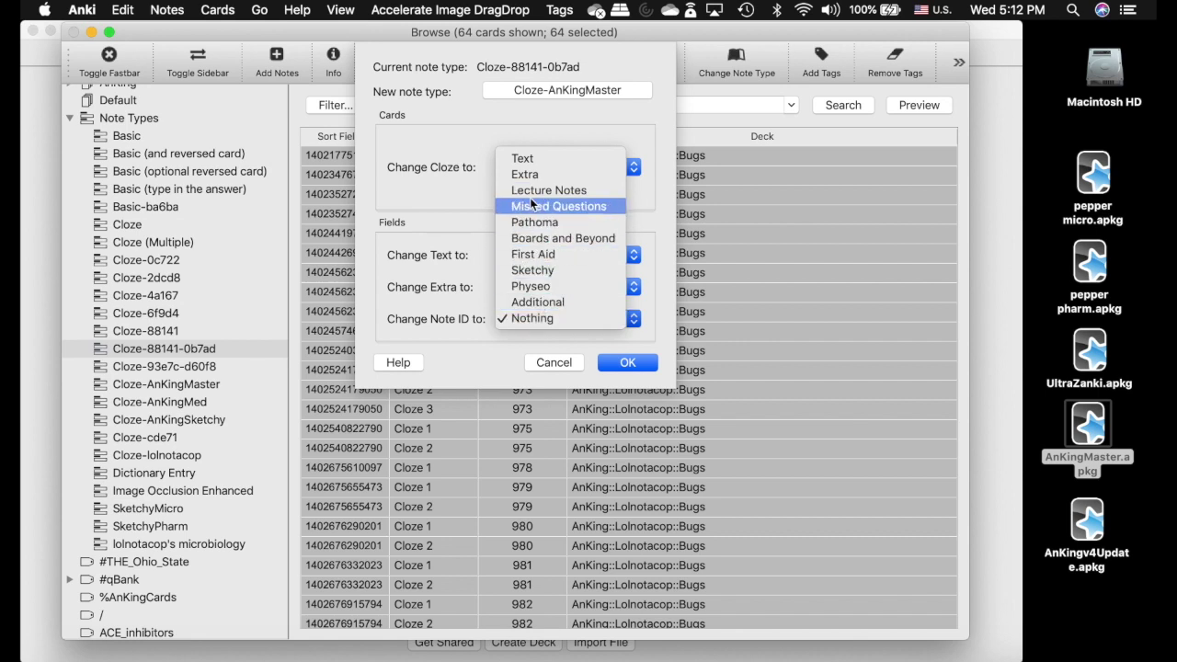
pyautogui.click(547, 318)
pyautogui.click(627, 363)
# Change all Cloze-93e7c-d60f8 cards to Cloze-AnKingMaster, mapping the Audio field to Nothing.
pyautogui.click(202, 366)
pyautogui.press('super+alt+a')
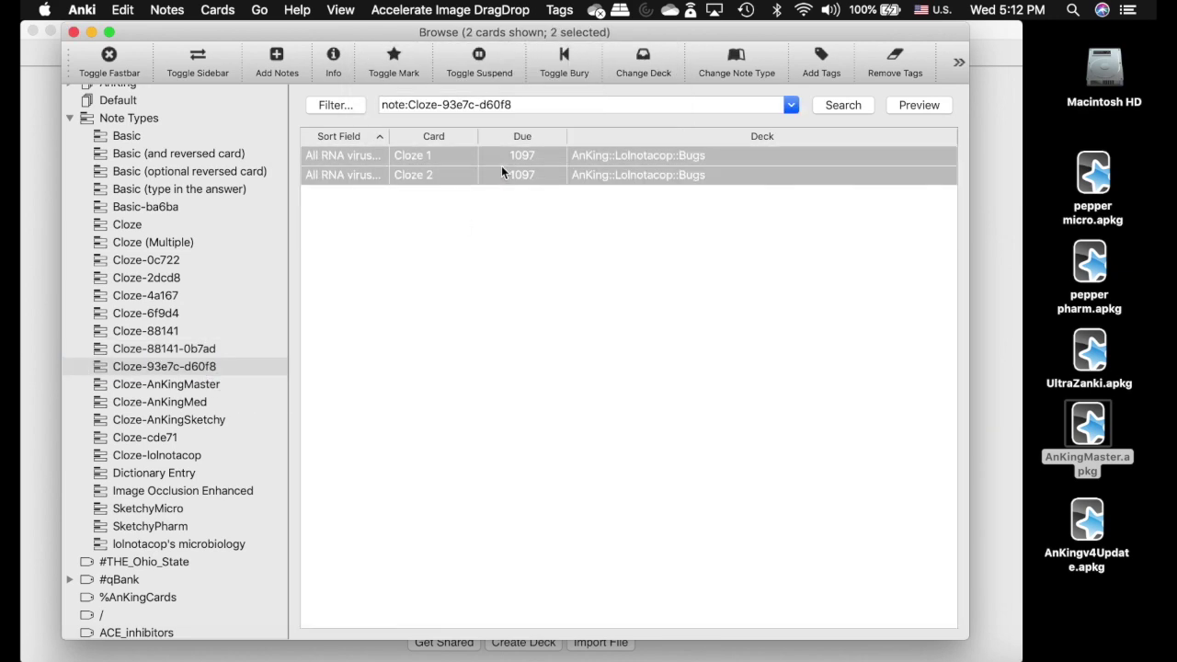
pyautogui.click(732, 80)
pyautogui.click(552, 318)
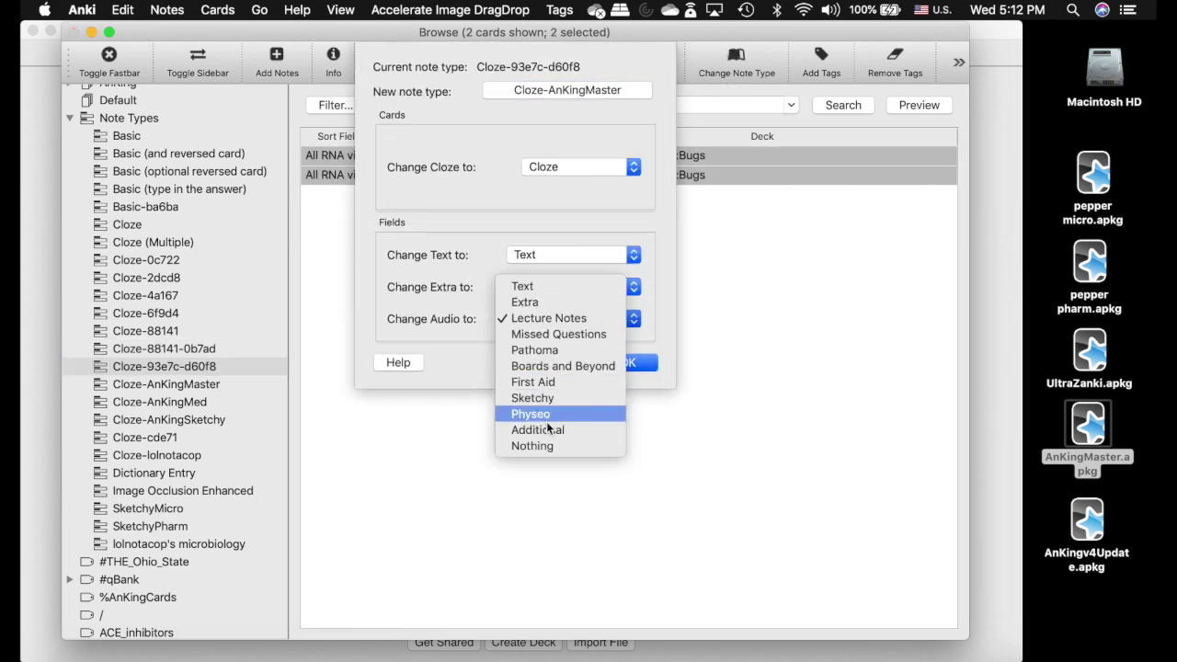
pyautogui.click(542, 445)
pyautogui.click(627, 362)
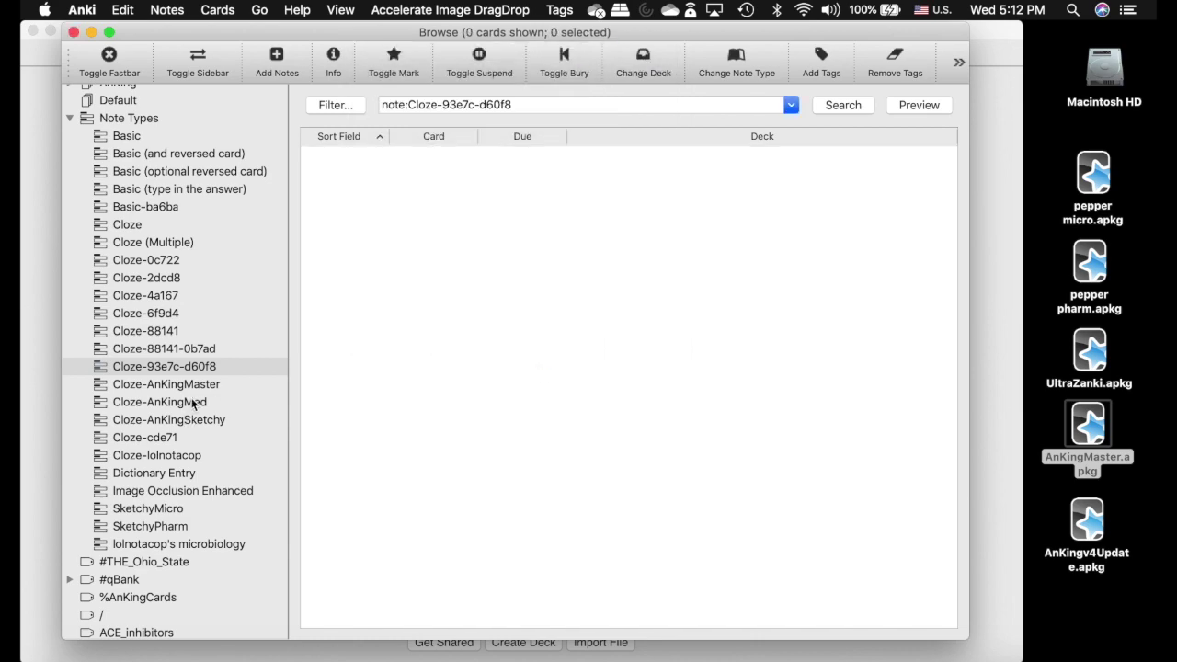
# Change all Cloze-AnKingMed cards to Cloze-AnKingMaster, reviewing the field mapping and keeping the proposed matches.
pyautogui.click(177, 402)
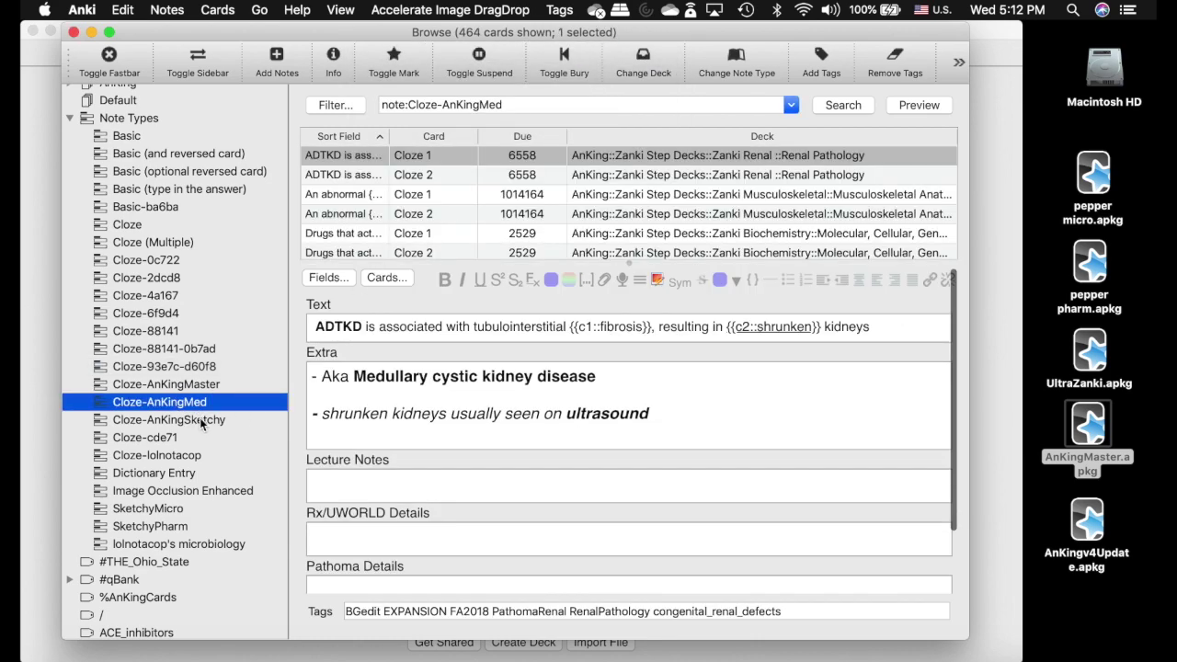
pyautogui.scroll(-5, 200, 423)
pyautogui.click(464, 213)
pyautogui.press('super+a')
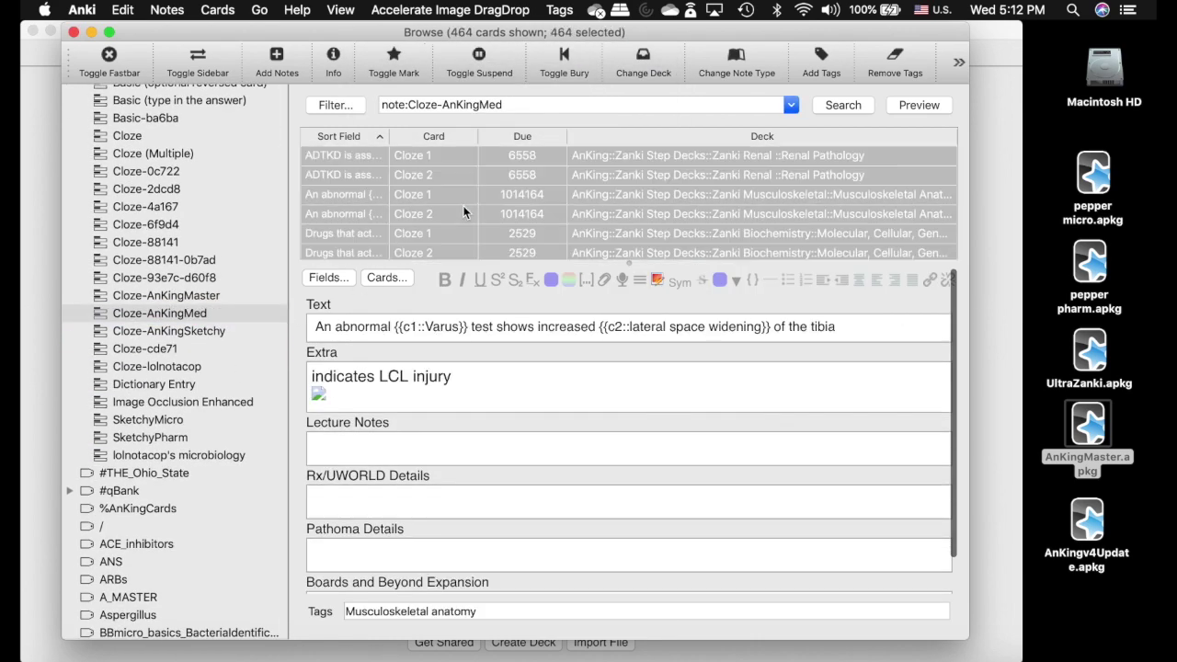
pyautogui.click(741, 72)
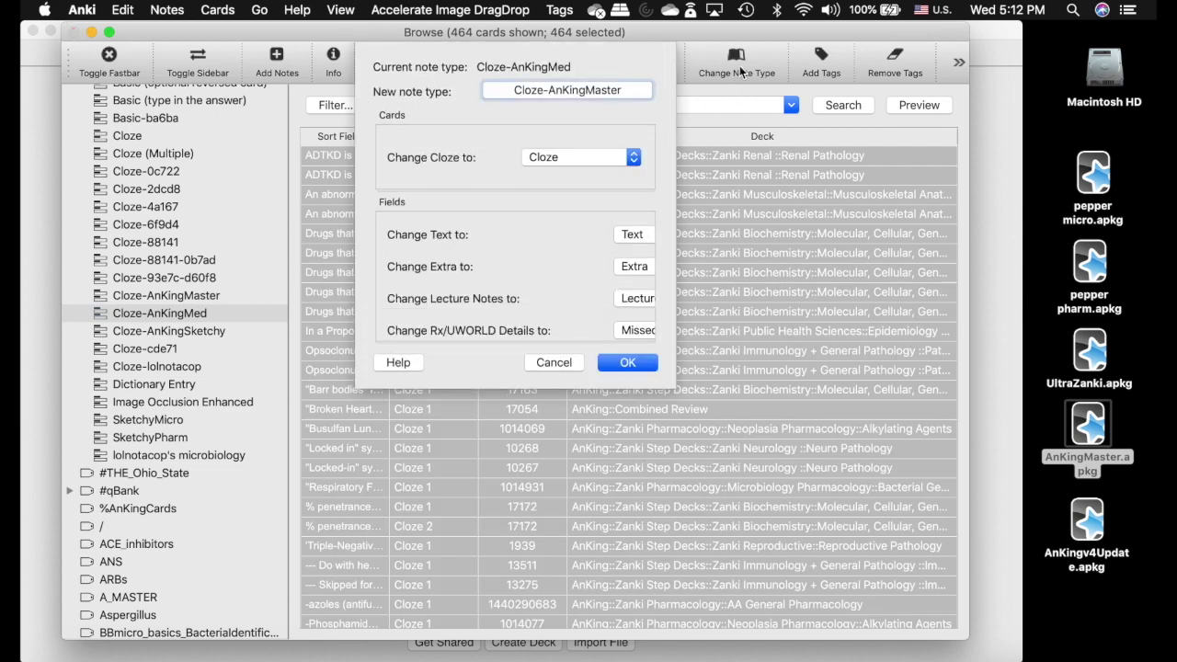
pyautogui.hscroll(4, 493, 221)
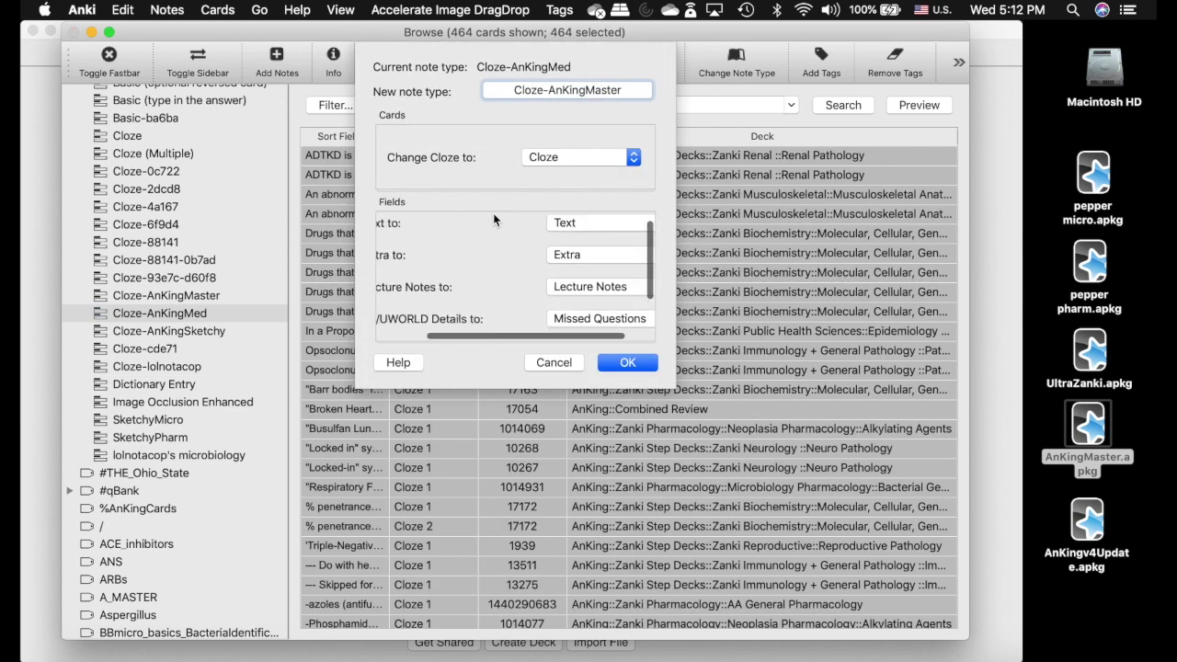
pyautogui.hscroll(-2, 455, 256)
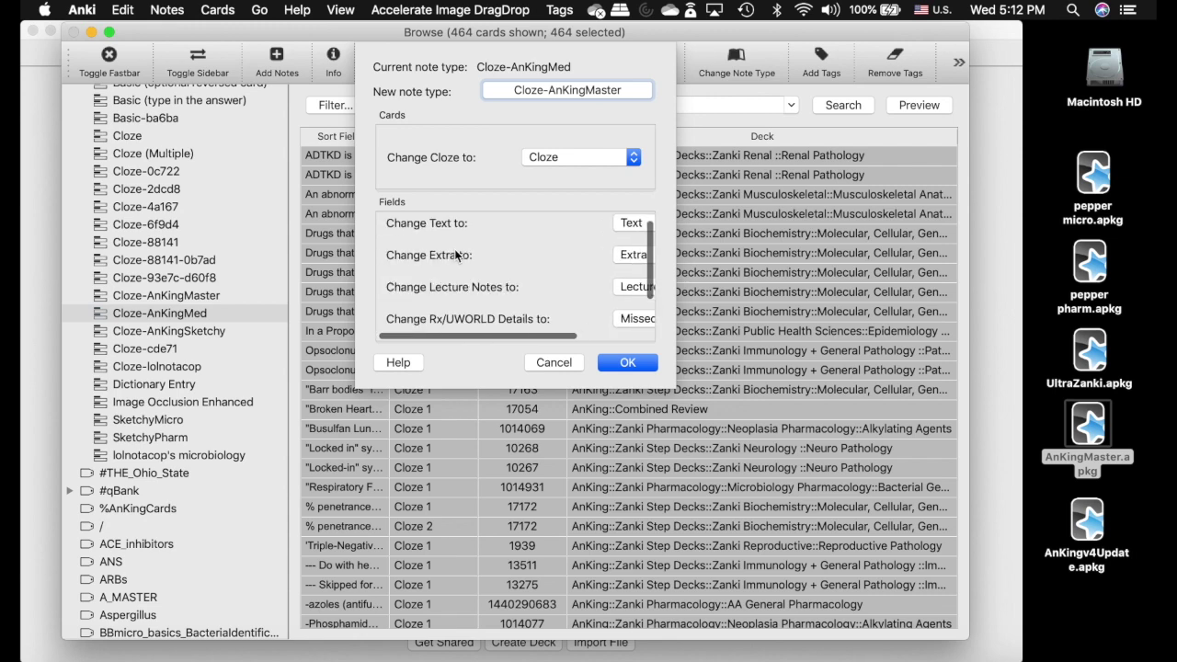
pyautogui.scroll(-3, 442, 249)
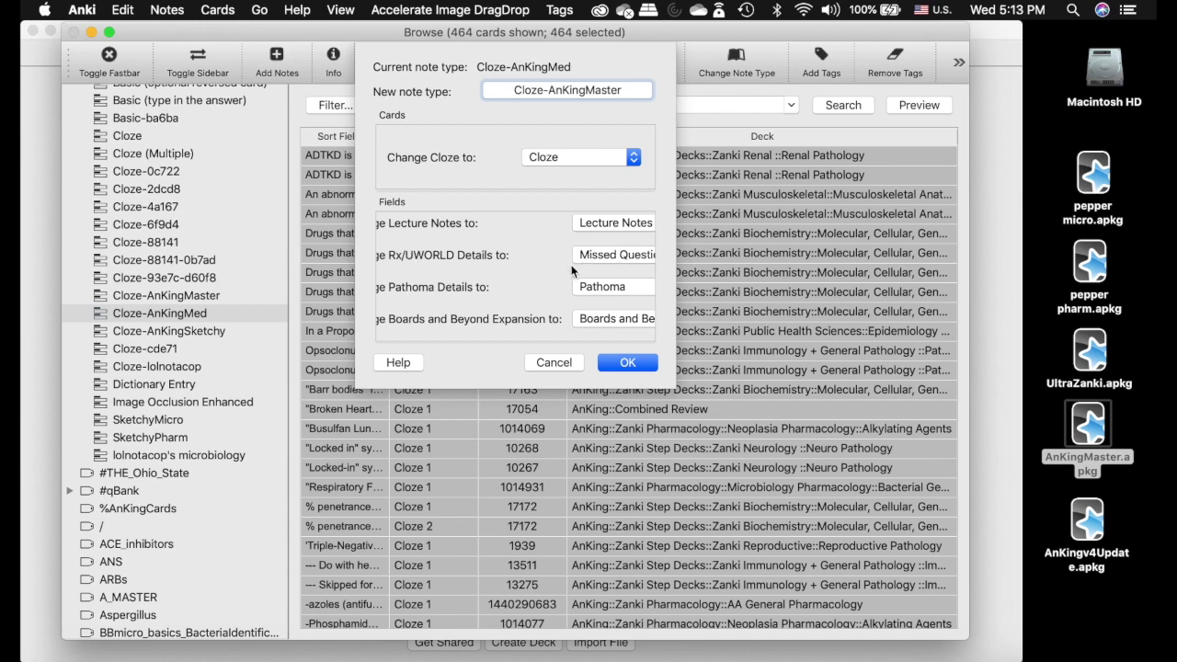
pyautogui.click(631, 365)
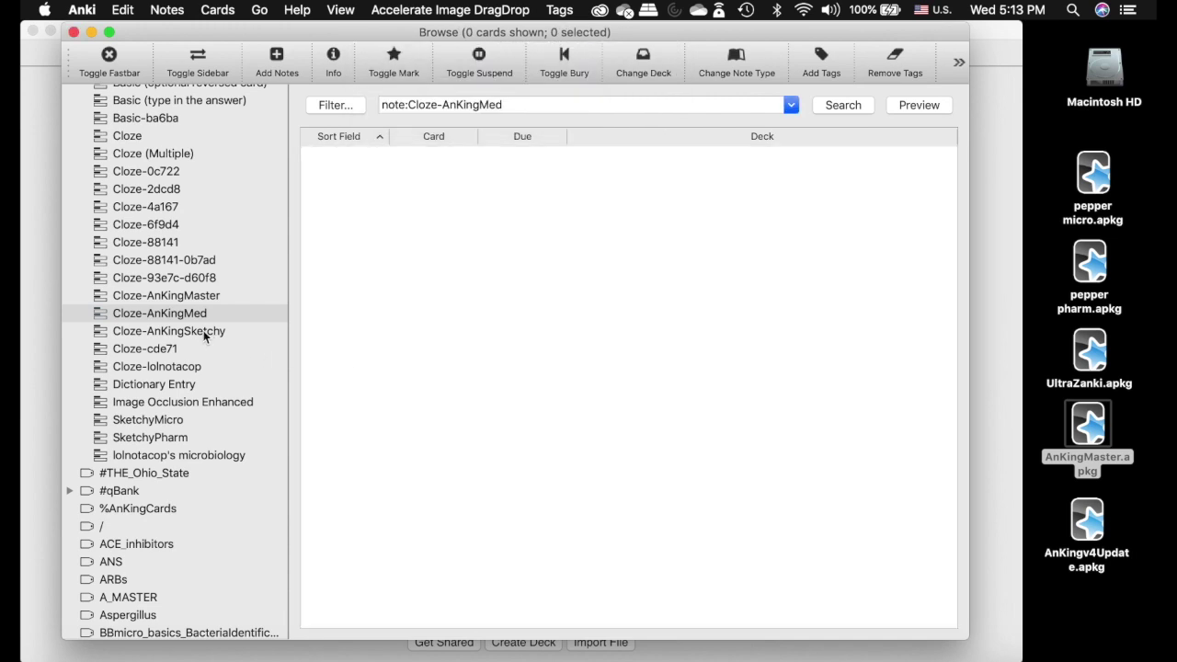
# Change all Cloze-AnKingSketchy cards to Cloze-AnKingMaster, mapping the Full Sketch field to Sketchy and the First Aid field to First Aid.
pyautogui.click(204, 333)
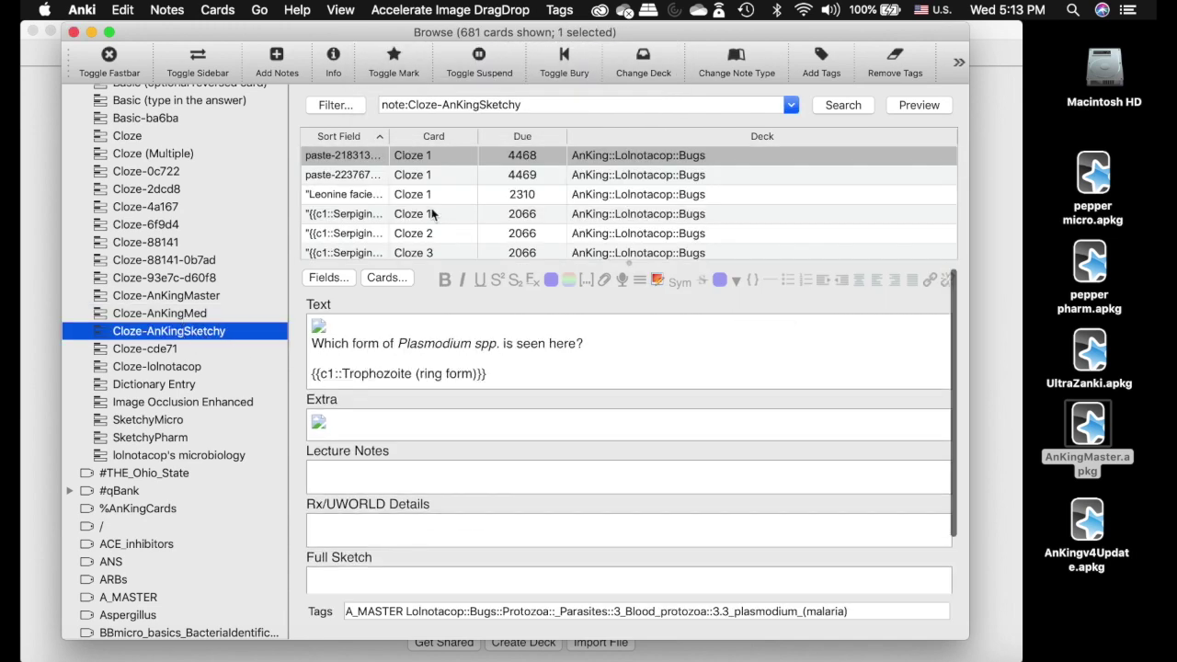
pyautogui.click(440, 199)
pyautogui.press('super+a')
pyautogui.click(740, 63)
pyautogui.scroll(-2, 496, 270)
pyautogui.scroll(-2, 496, 270)
pyautogui.hscroll(1, 495, 270)
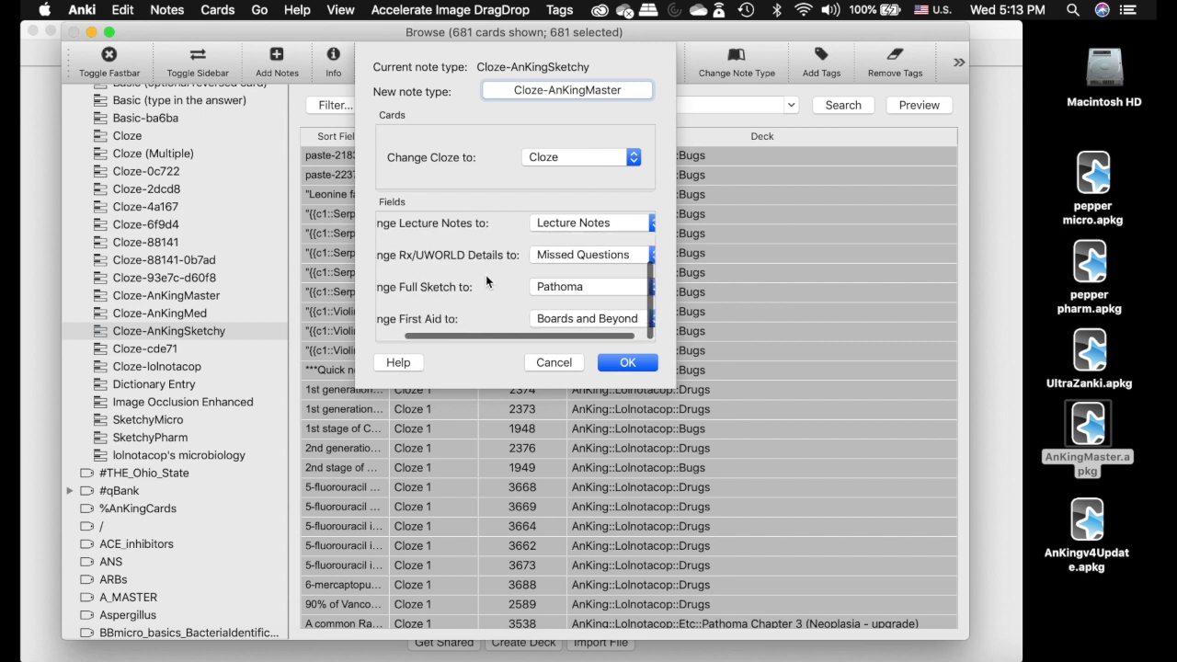
pyautogui.click(579, 289)
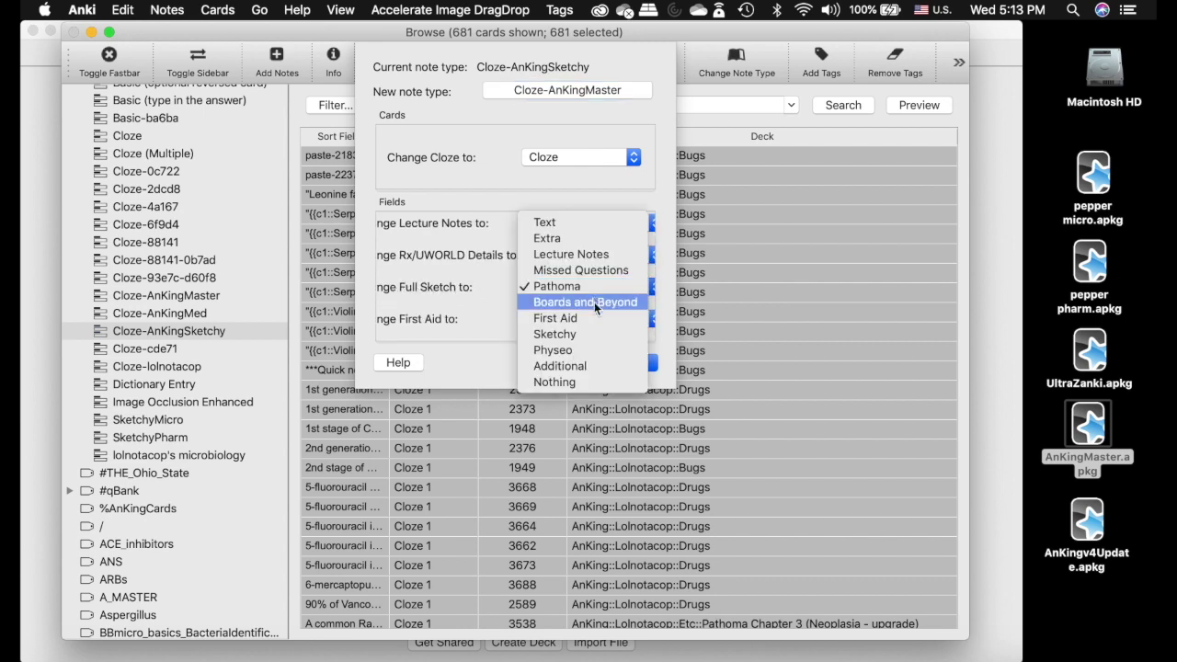
pyautogui.click(592, 334)
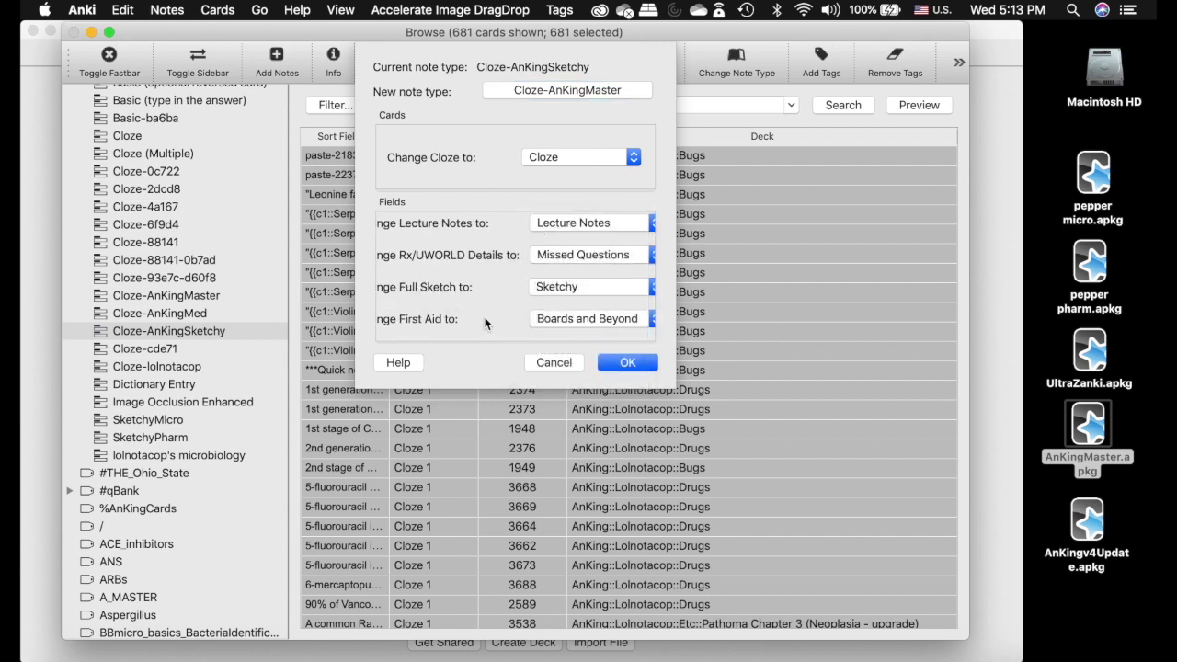
pyautogui.click(589, 319)
pyautogui.click(593, 331)
pyautogui.scroll(3, 488, 300)
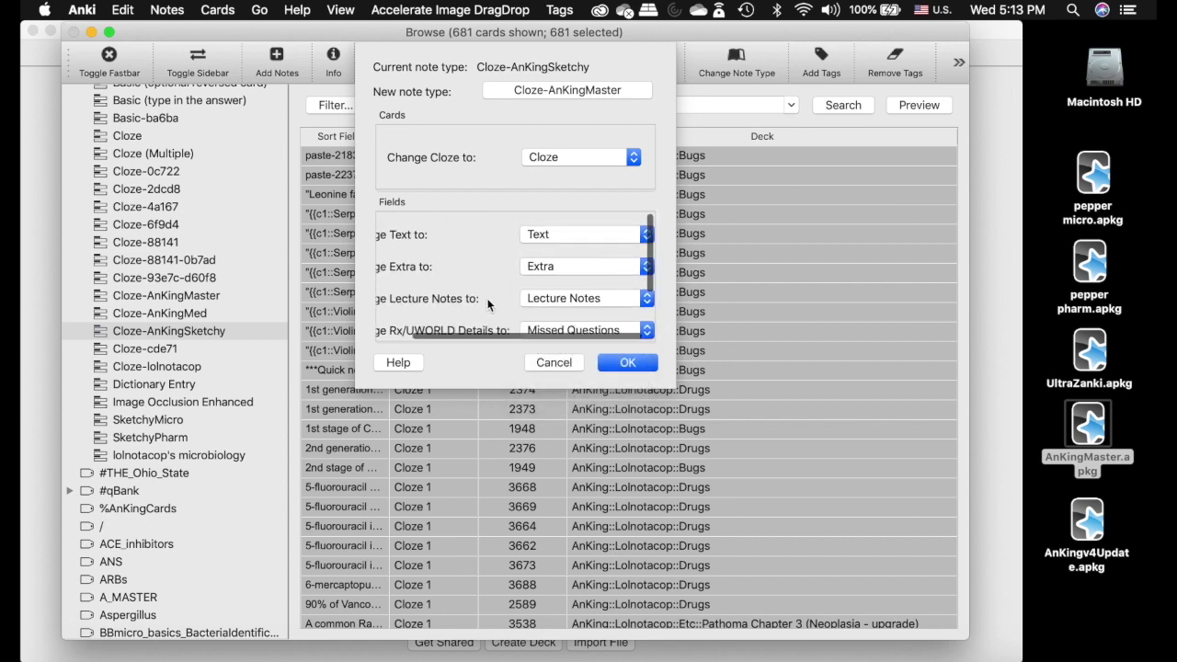
pyautogui.scroll(-3, 487, 306)
pyautogui.hscroll(-1, 488, 305)
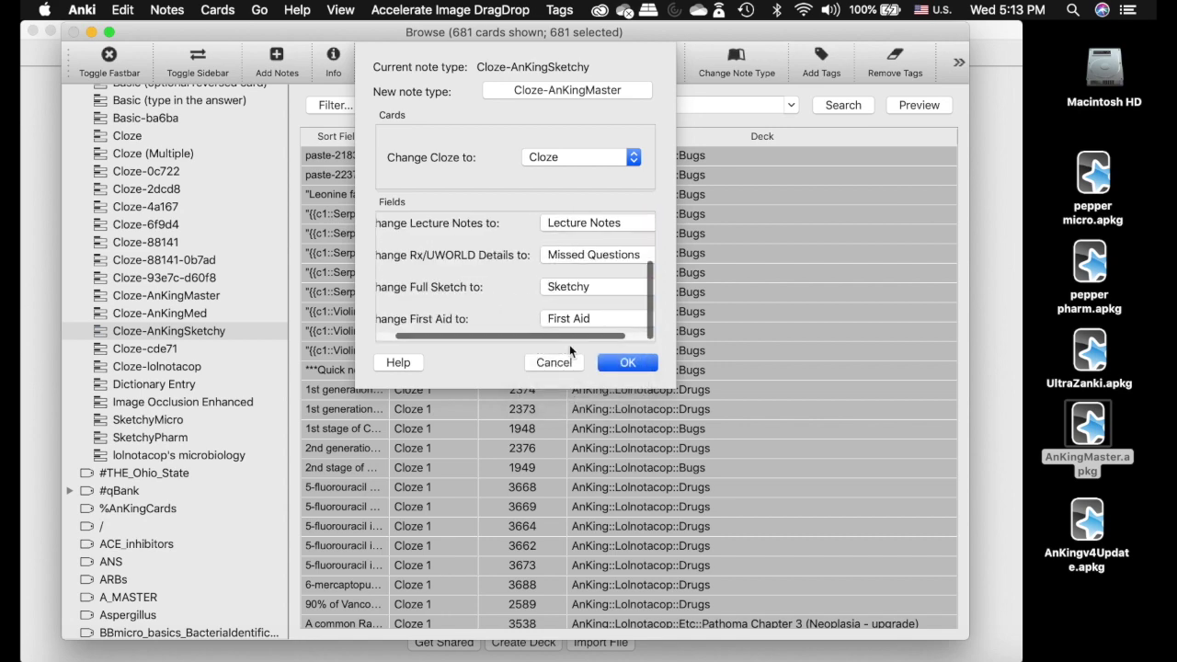
pyautogui.click(613, 366)
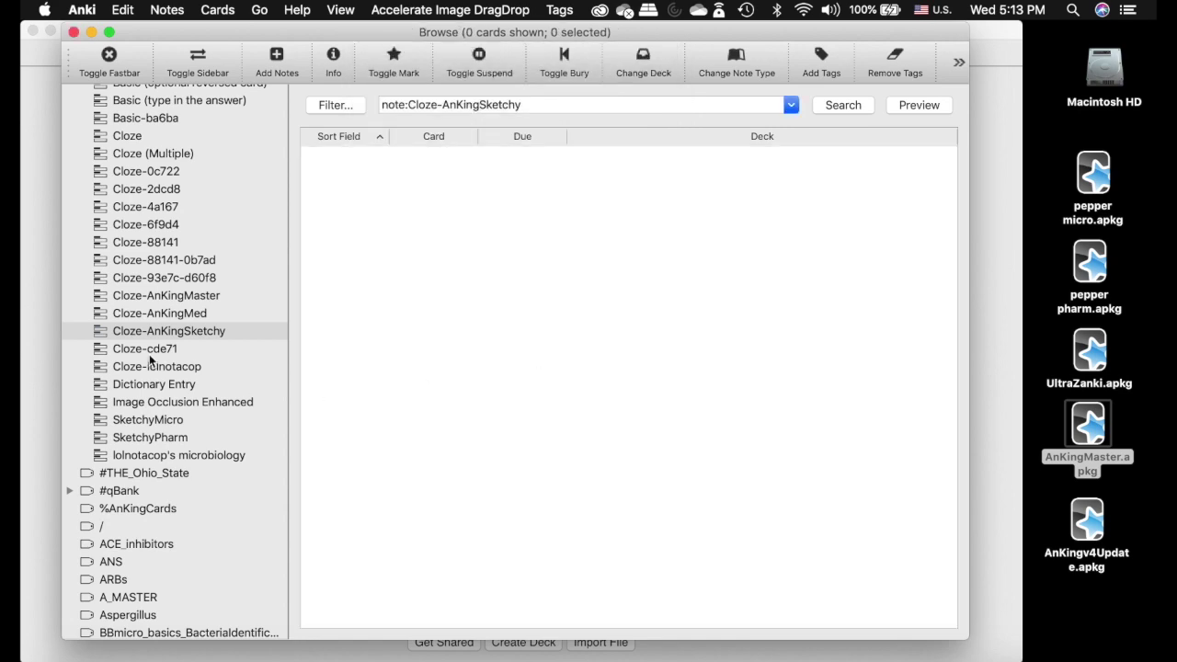
# Convert every Cloze-cde71 card to the Cloze-AnKingMaster note type with the proposed field mapping.
pyautogui.click(154, 353)
pyautogui.press('super+a')
pyautogui.click(754, 62)
pyautogui.click(628, 365)
# Convert all Cloze-lolnotacop cards to Cloze-AnKingMaster, keeping Text mapped to Text and Extra to Extra.
pyautogui.click(210, 366)
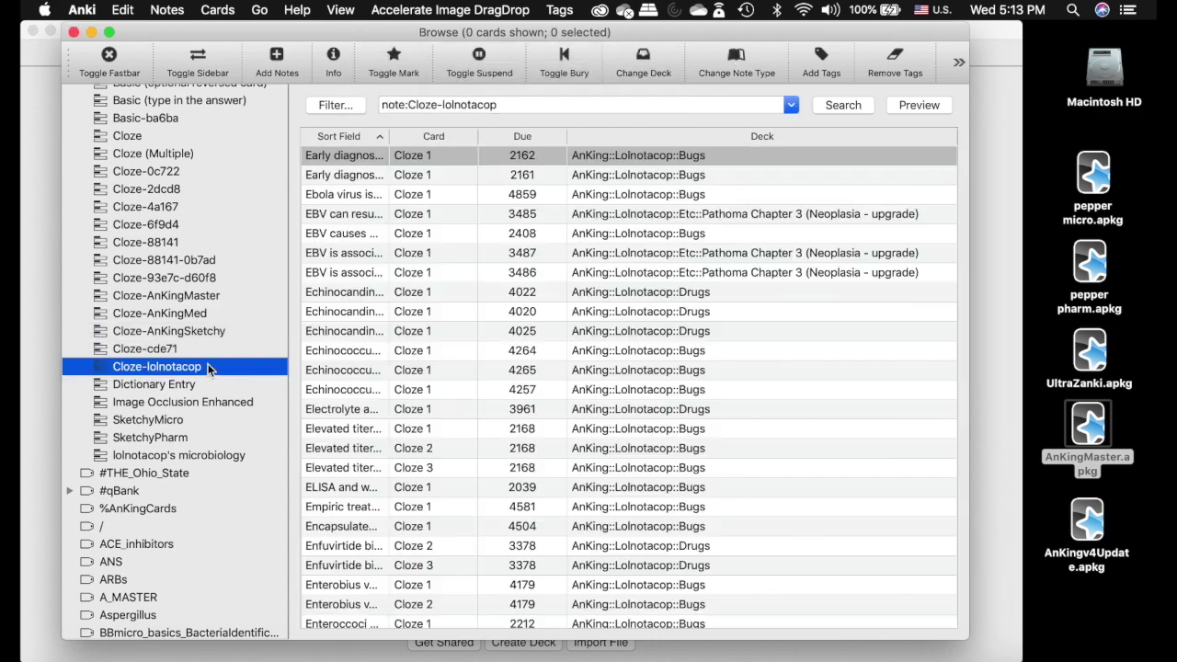
pyautogui.press('super+a')
pyautogui.click(750, 64)
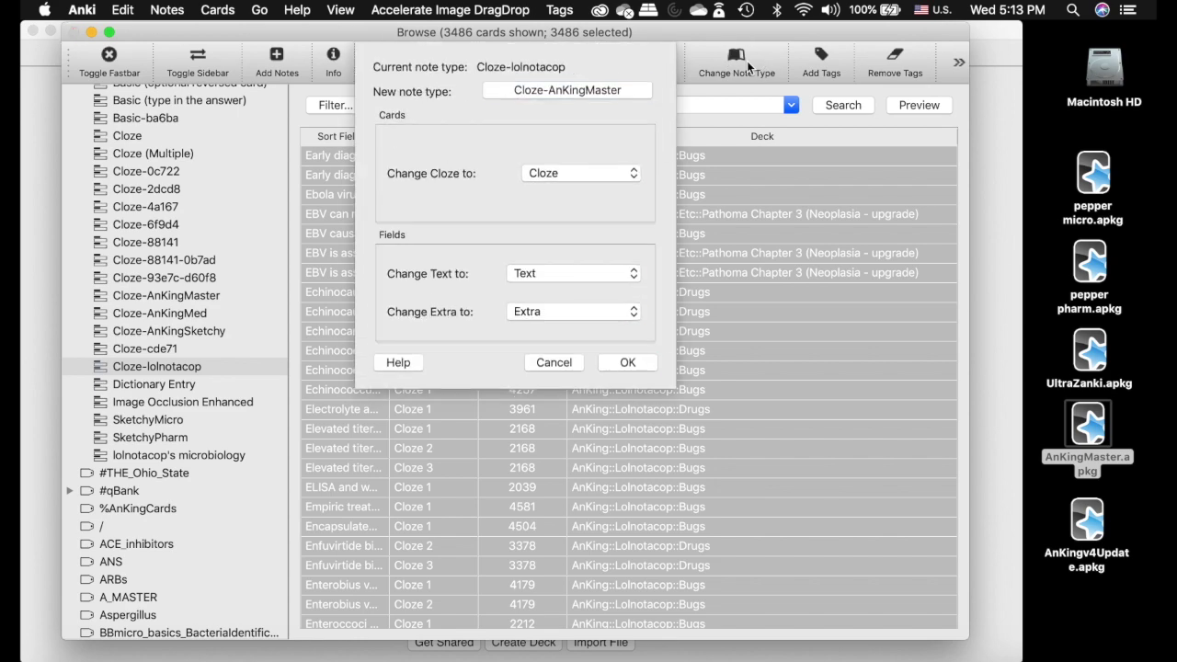
pyautogui.click(634, 363)
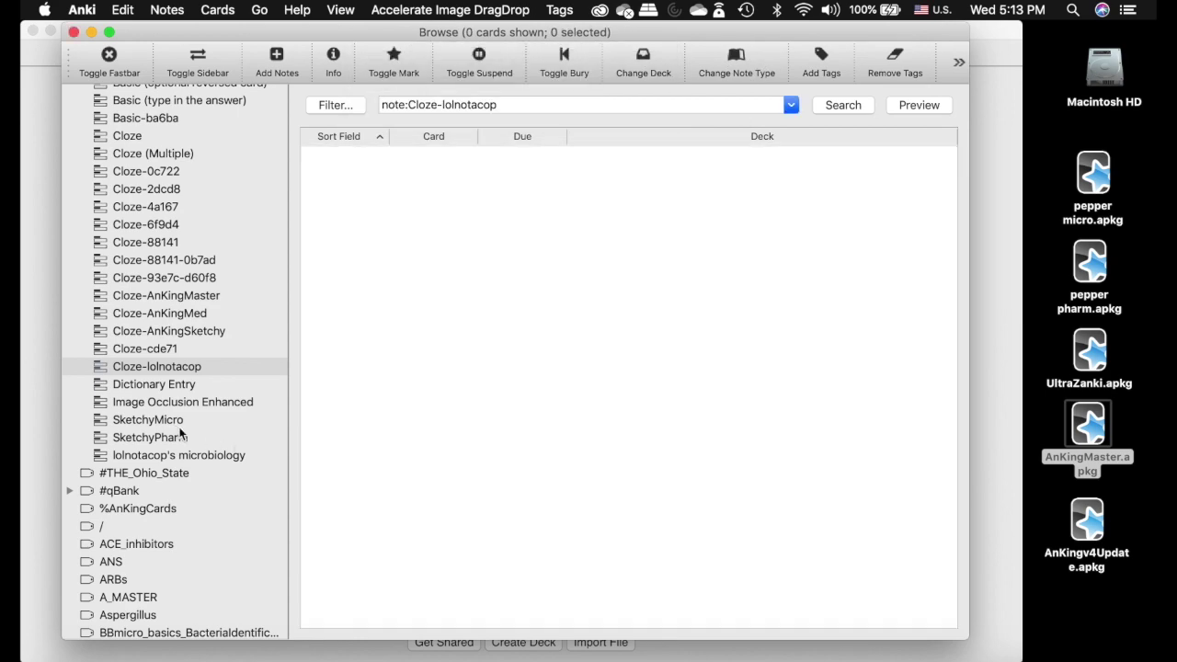
# Change the note type of all lolnotacop's microbiology cards to Cloze-AnKingMaster.
pyautogui.click(184, 455)
pyautogui.press('super+a')
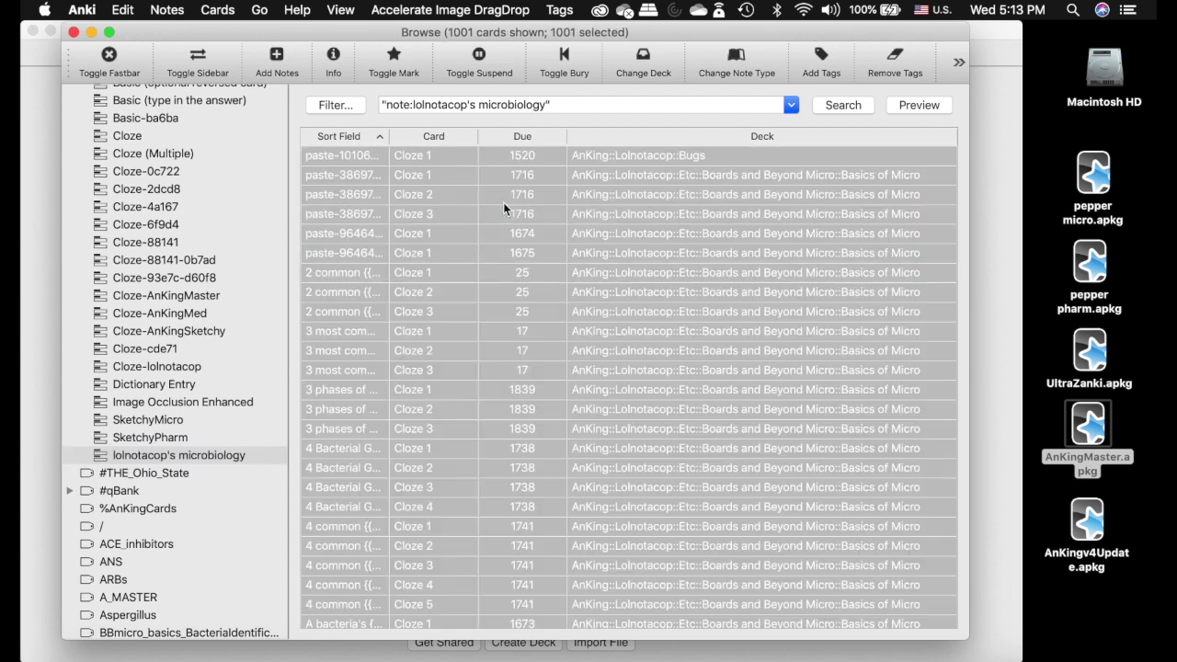
pyautogui.click(743, 66)
pyautogui.click(644, 366)
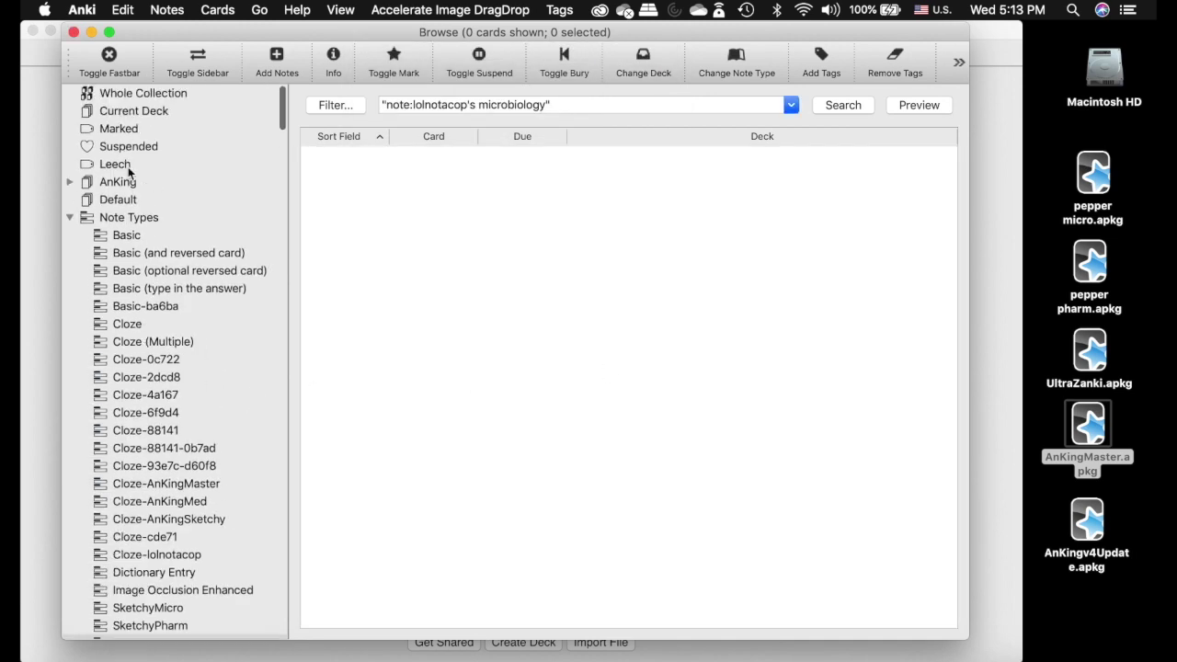
# Check the cards in the AnKing deck and those using the Cloze-AnKingMaster and Cloze (Multiple) note types.
pyautogui.click(119, 180)
pyautogui.scroll(-2, 236, 370)
pyautogui.click(213, 445)
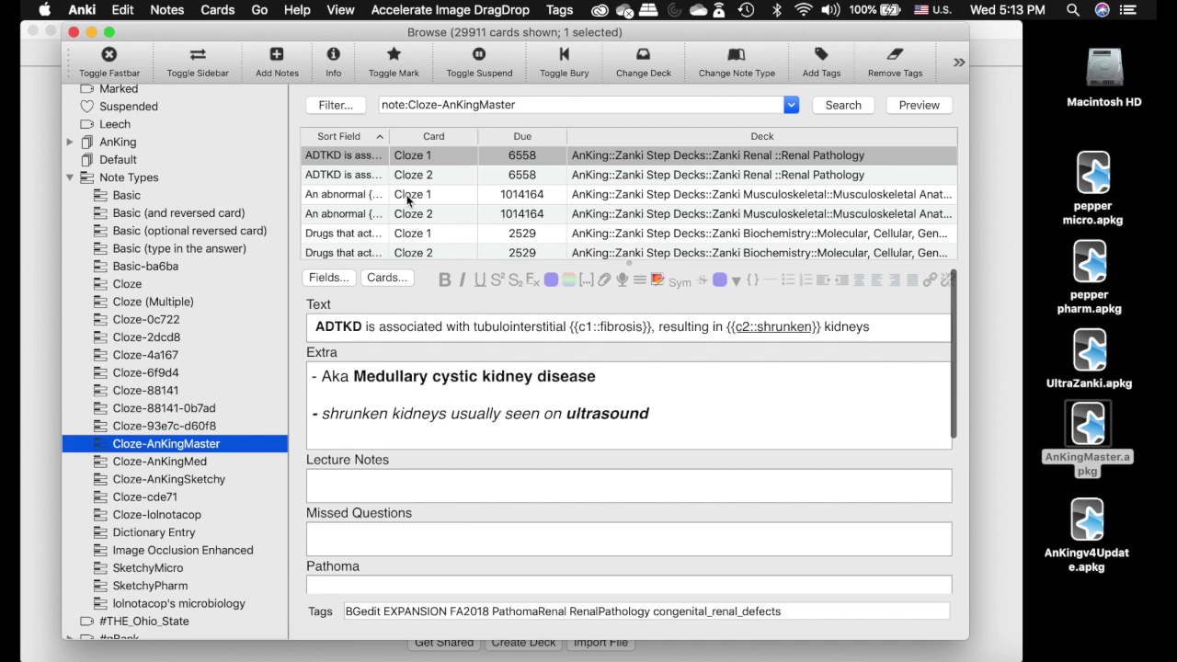
pyautogui.click(161, 309)
pyautogui.scroll(-10, 171, 310)
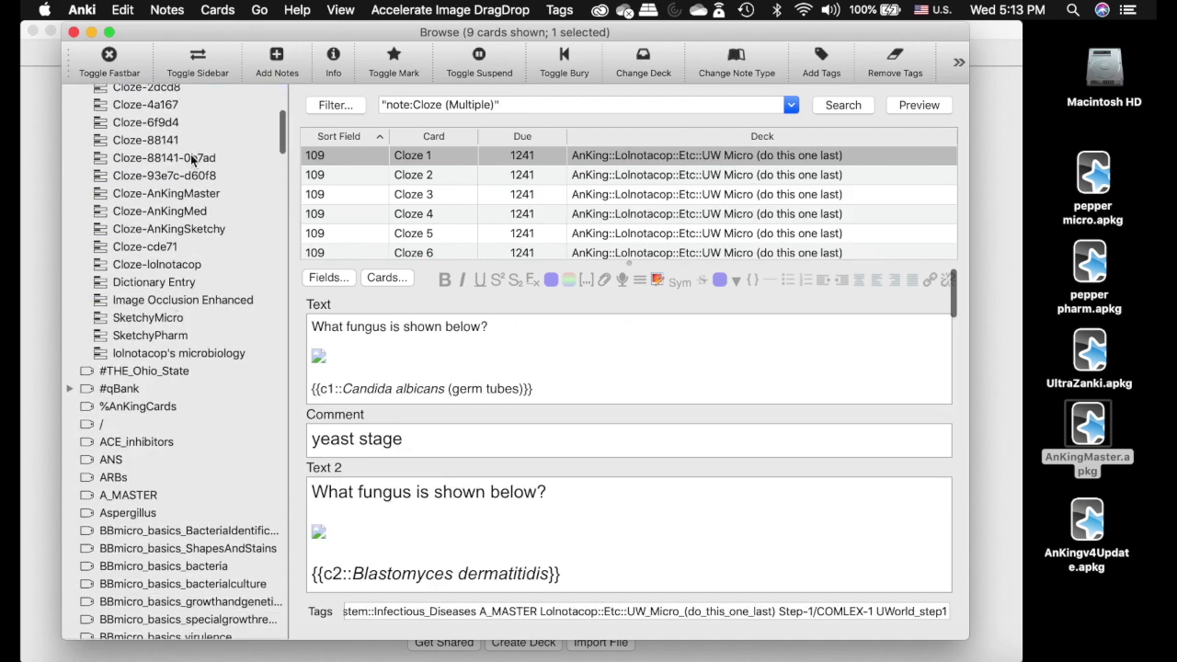
pyautogui.scroll(-2, 197, 276)
# Try to export all cards tagged #THE_Ohio_State as an Anki deck package without scheduling information or media.
pyautogui.click(198, 322)
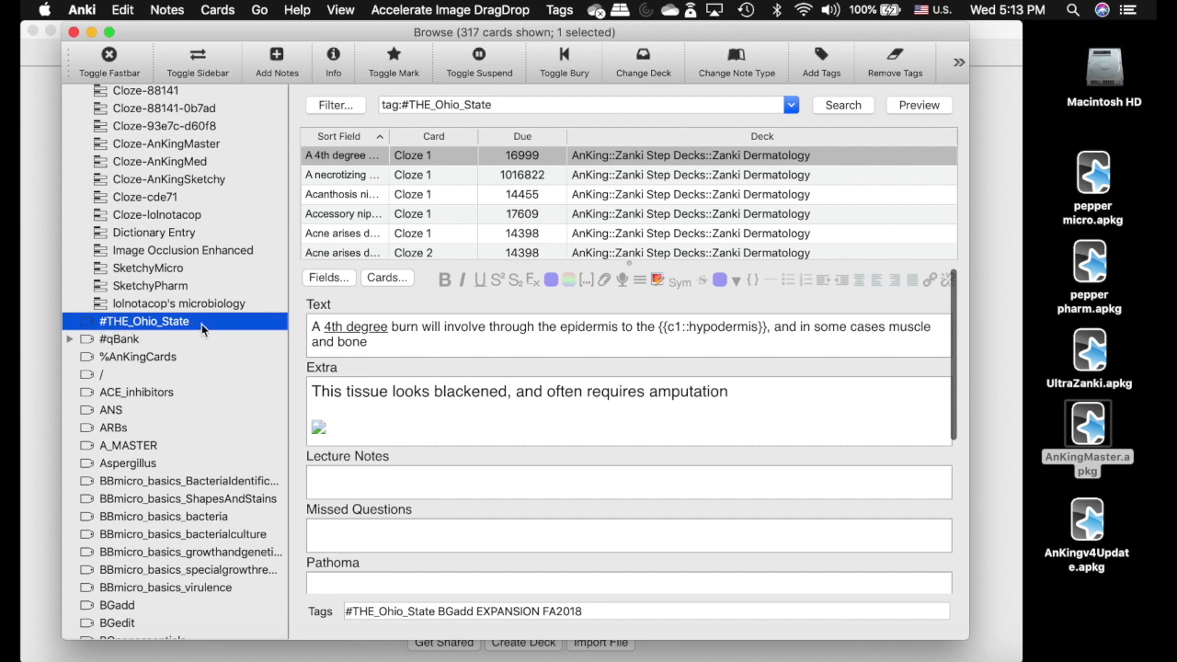
pyautogui.click(425, 213)
pyautogui.press('super+a')
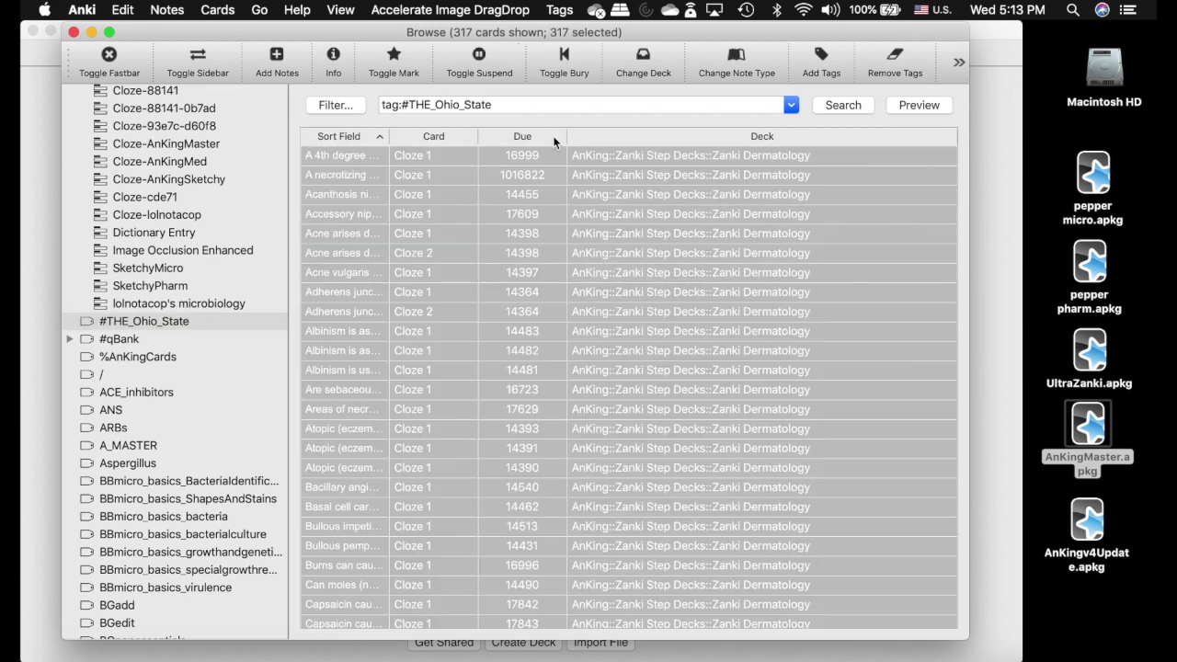
pyautogui.click(127, 10)
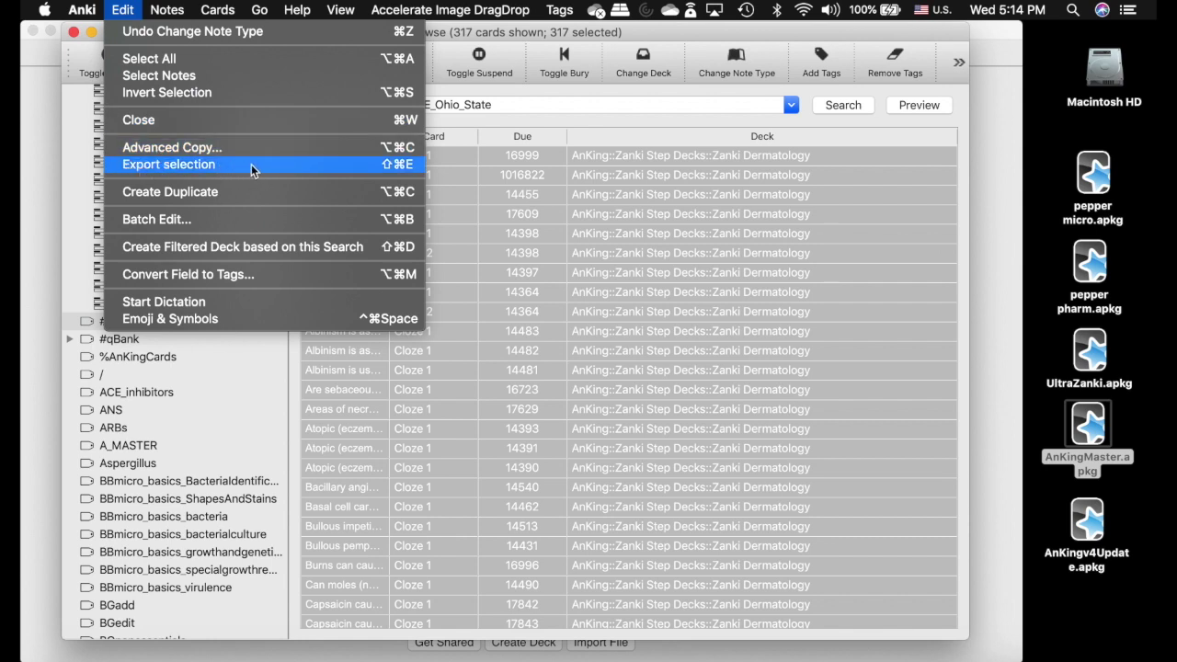
pyautogui.click(203, 171)
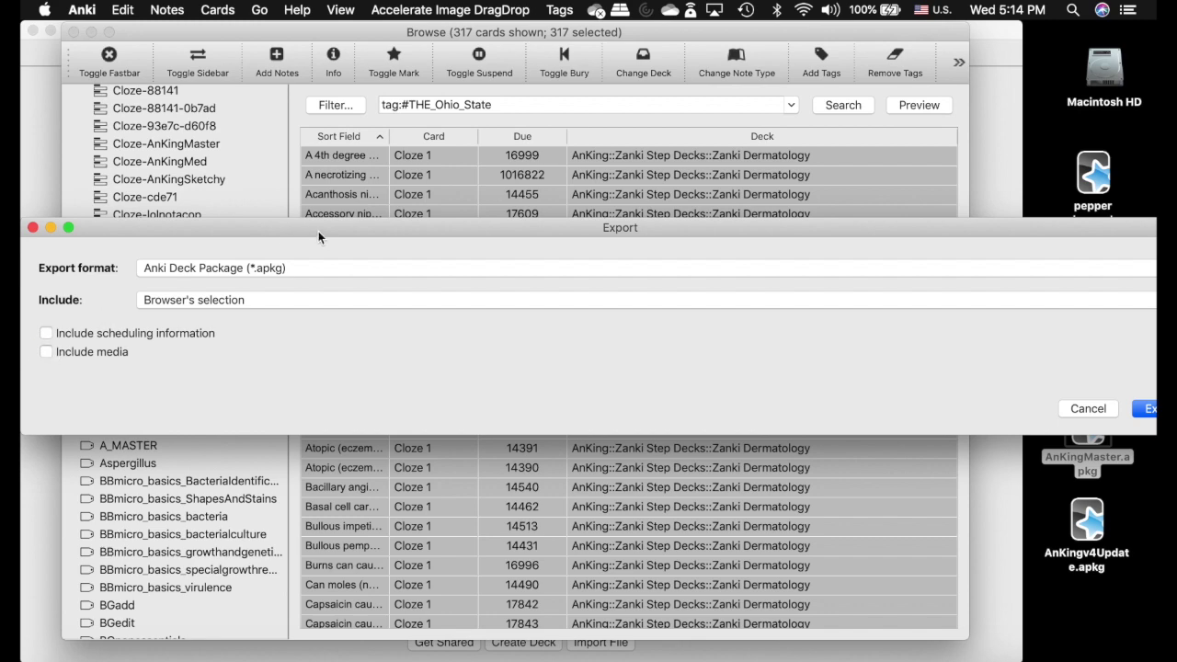
pyautogui.moveTo(321, 238); pyautogui.dragTo(120, 225)
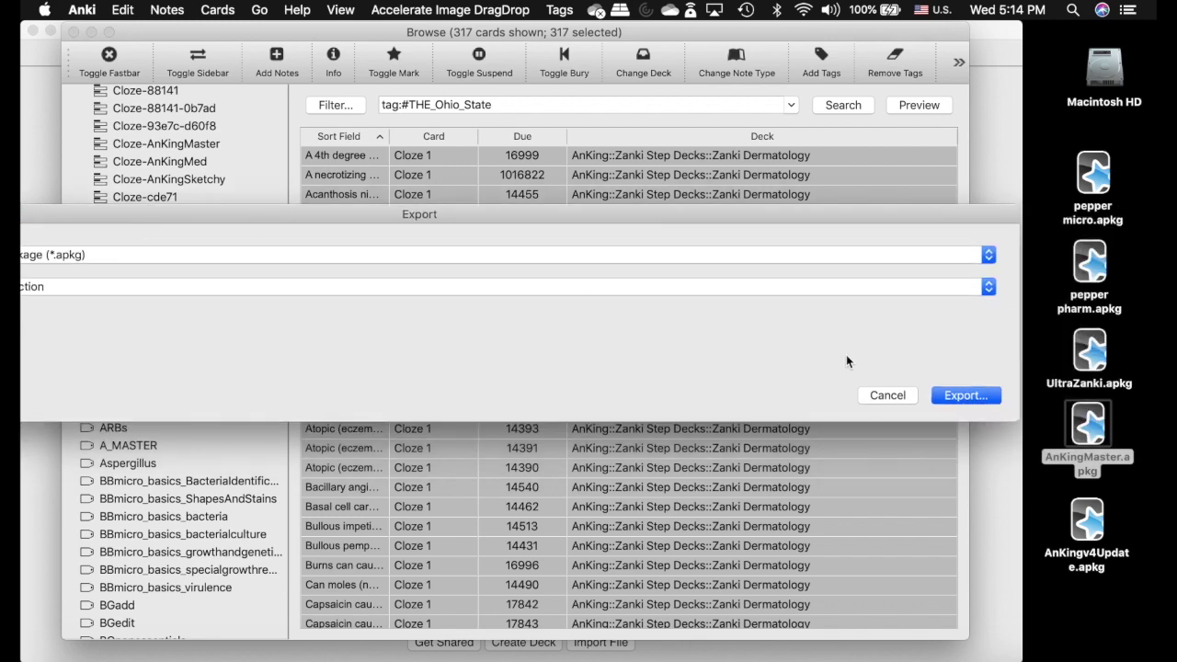
pyautogui.click(977, 398)
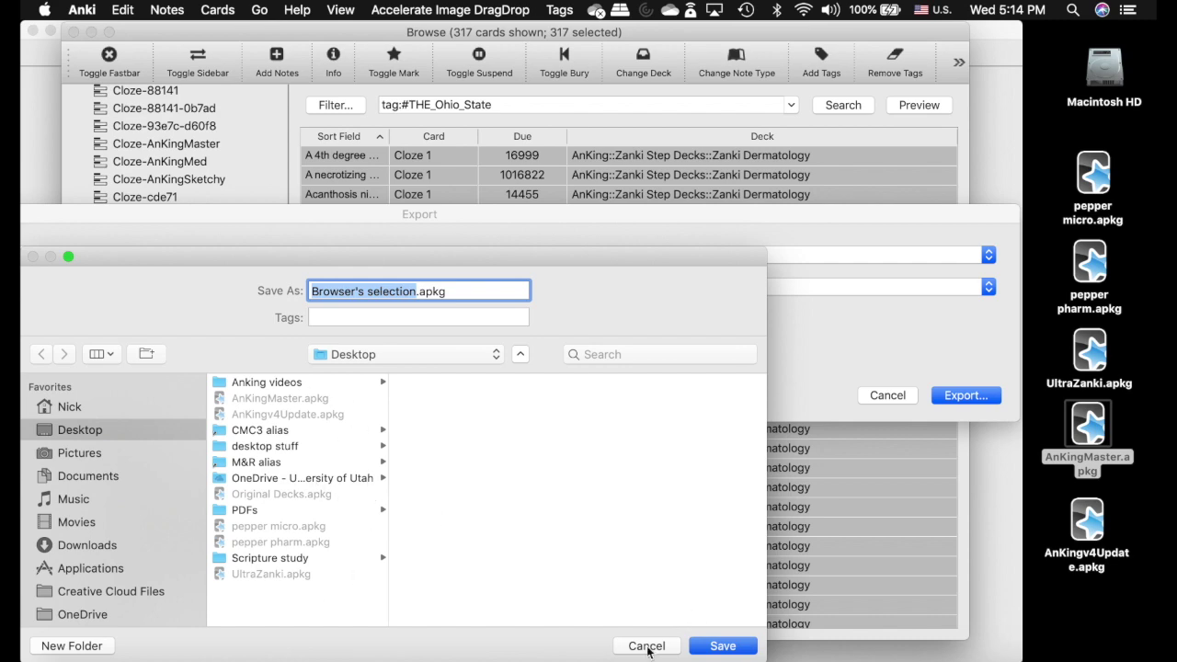
pyautogui.click(648, 647)
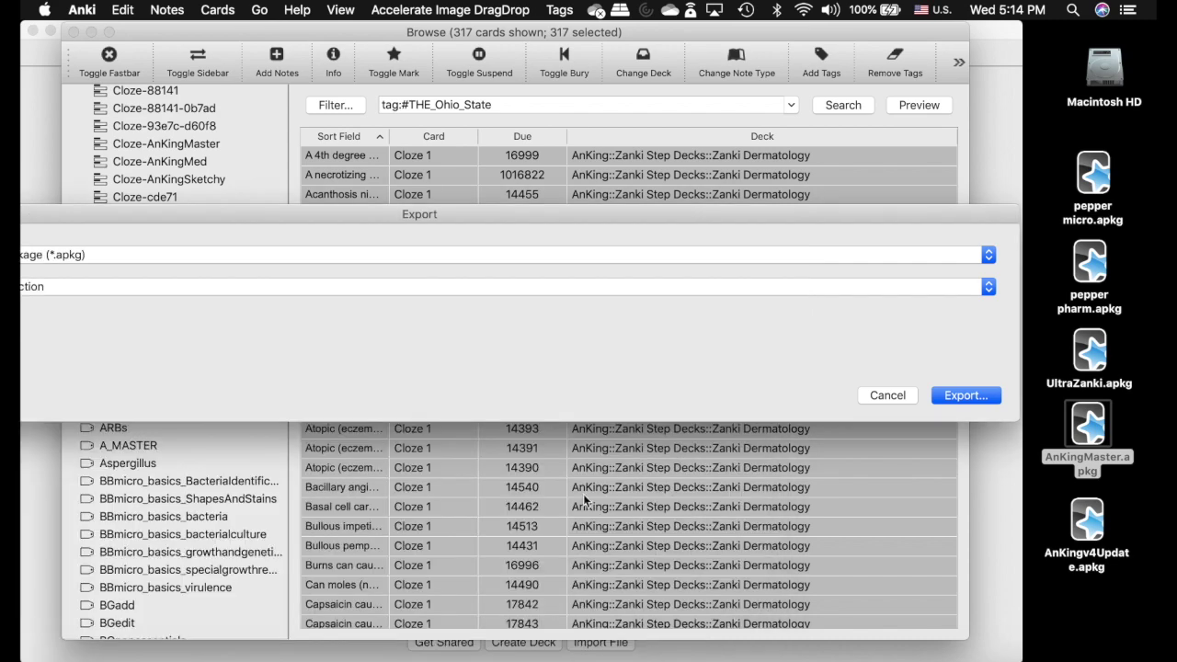
pyautogui.click(888, 402)
# Look through several #THE_Ohio_State cards, and switch to Chrome to view the tab with the Anki tag-sharing video.
pyautogui.click(422, 215)
pyautogui.press('Down')
pyautogui.press('Down')
pyautogui.press('Down')
pyautogui.press('Down')
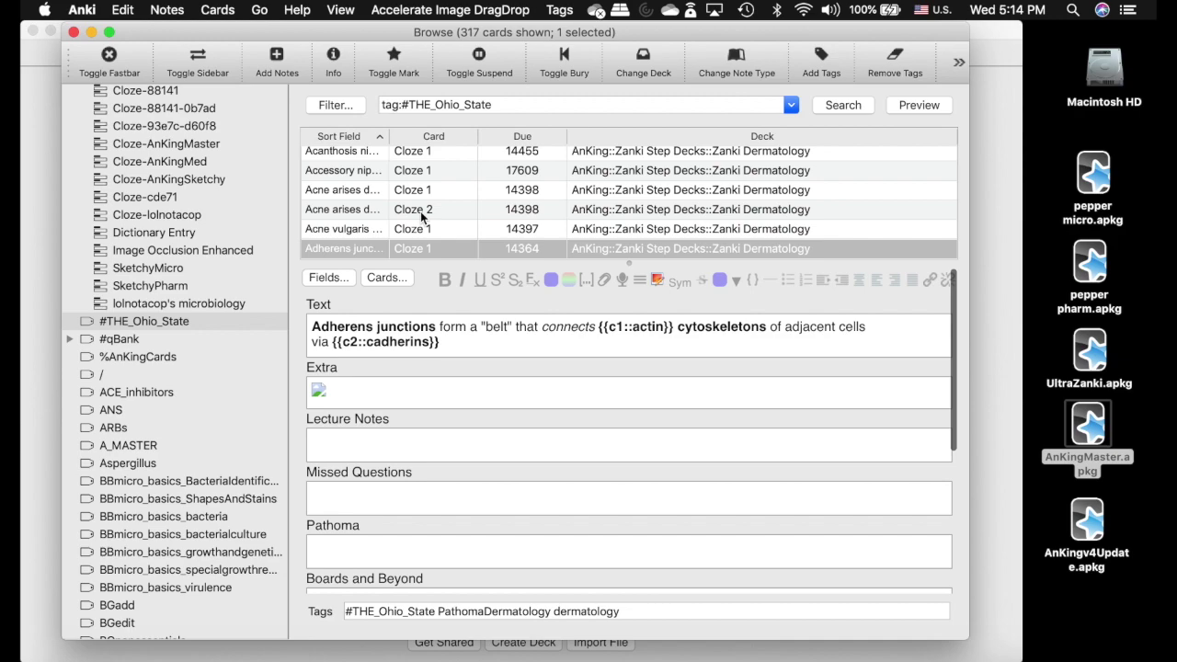
pyautogui.press('super+Tab')
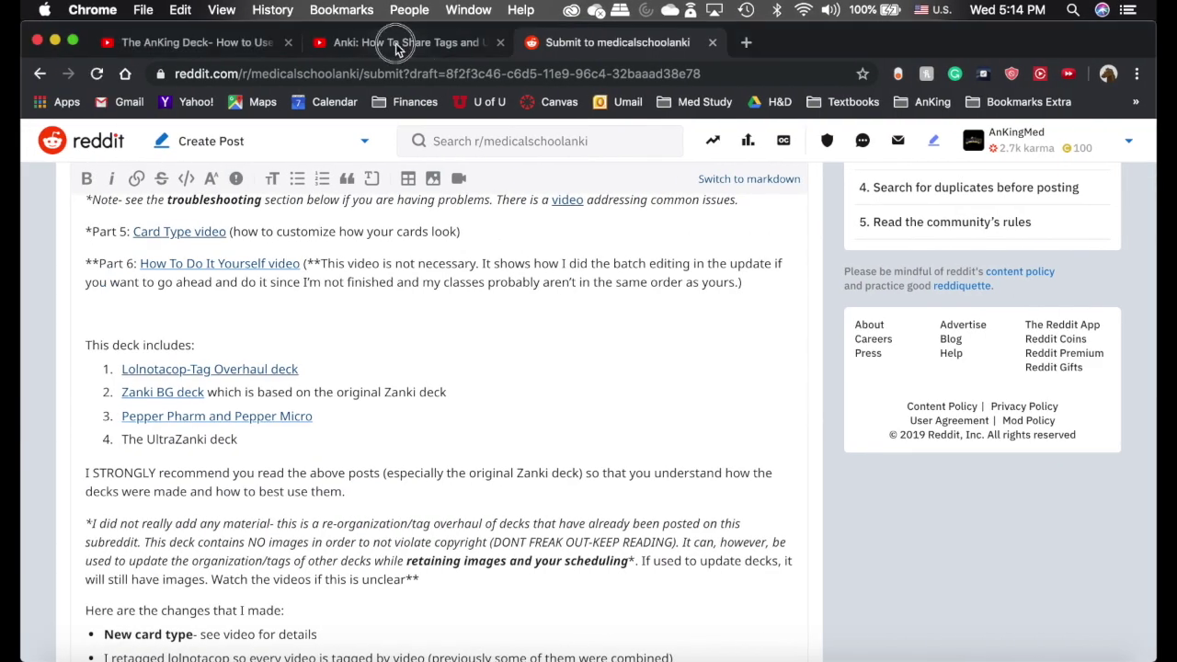
pyautogui.click(397, 46)
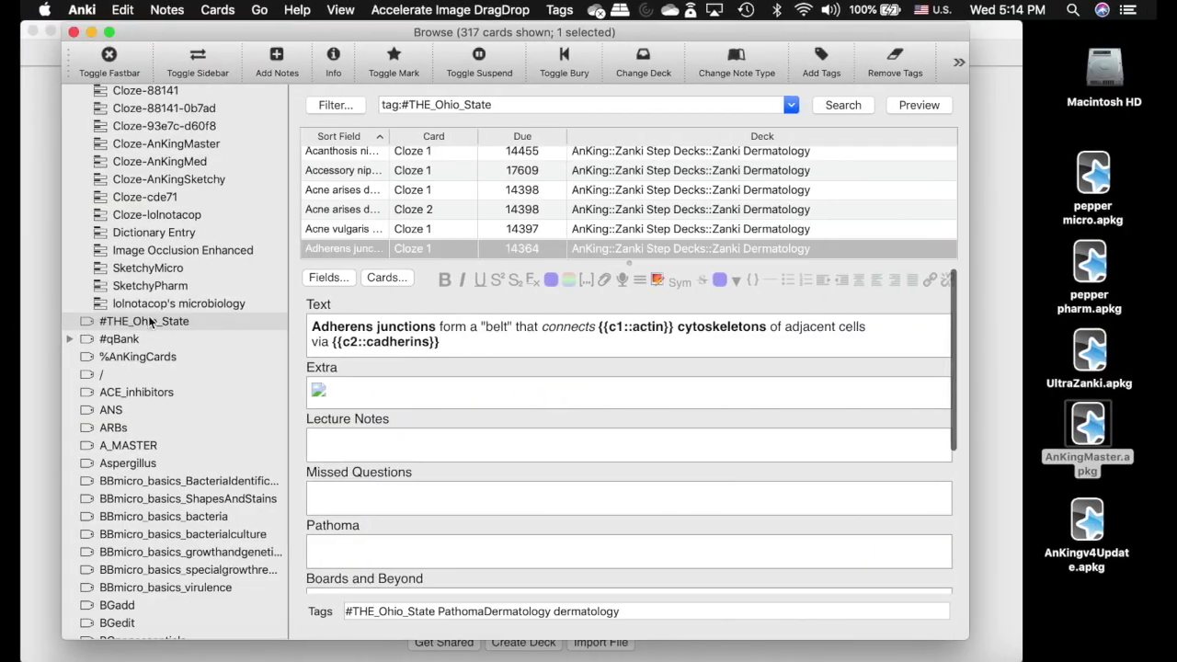
pyautogui.click(161, 321)
pyautogui.scroll(2, 111, 340)
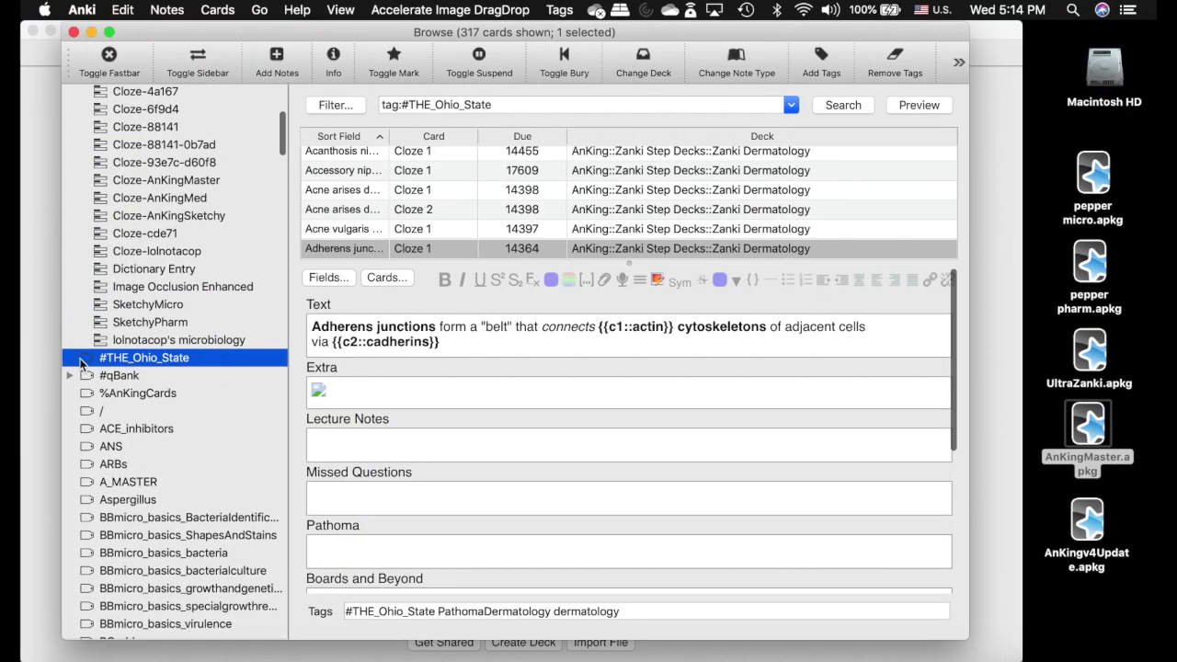
pyautogui.scroll(4, 197, 136)
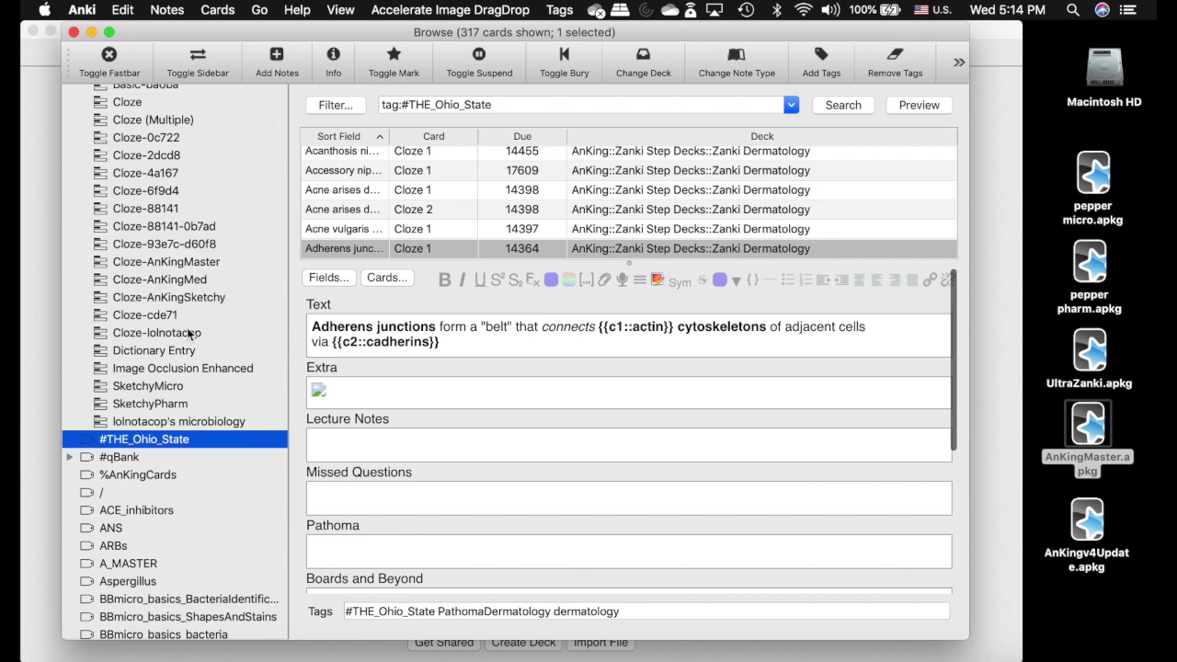
pyautogui.scroll(-4, 189, 335)
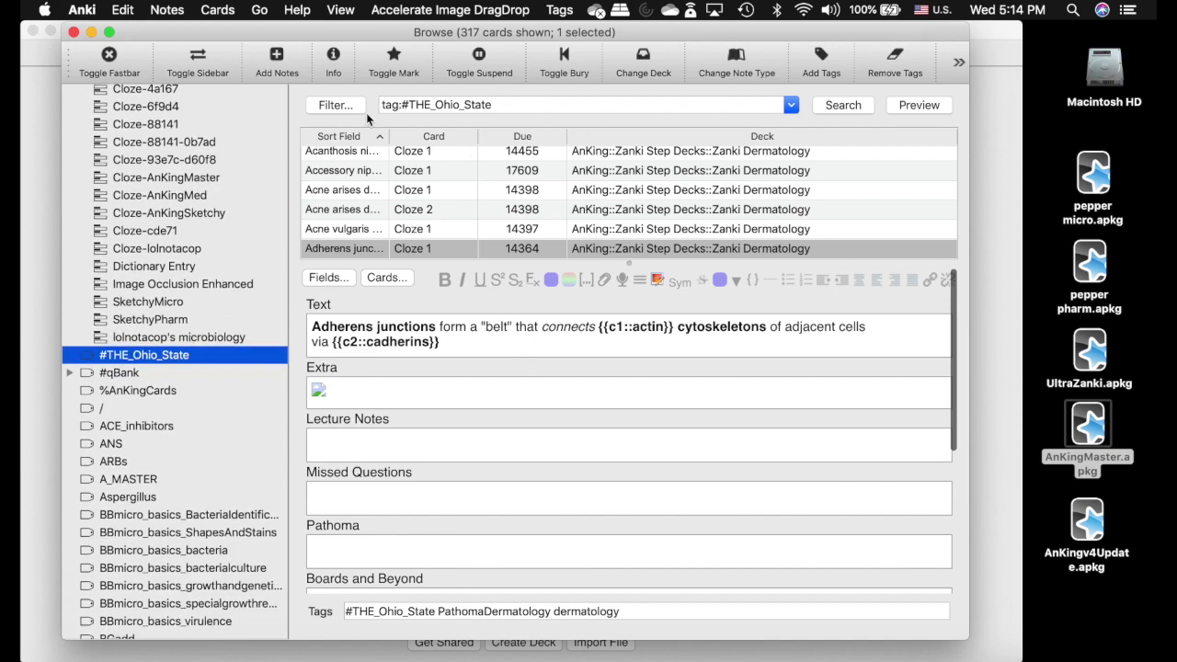
# Close the card browser and switch to the AnKingv4Demo profile.
pyautogui.click(73, 32)
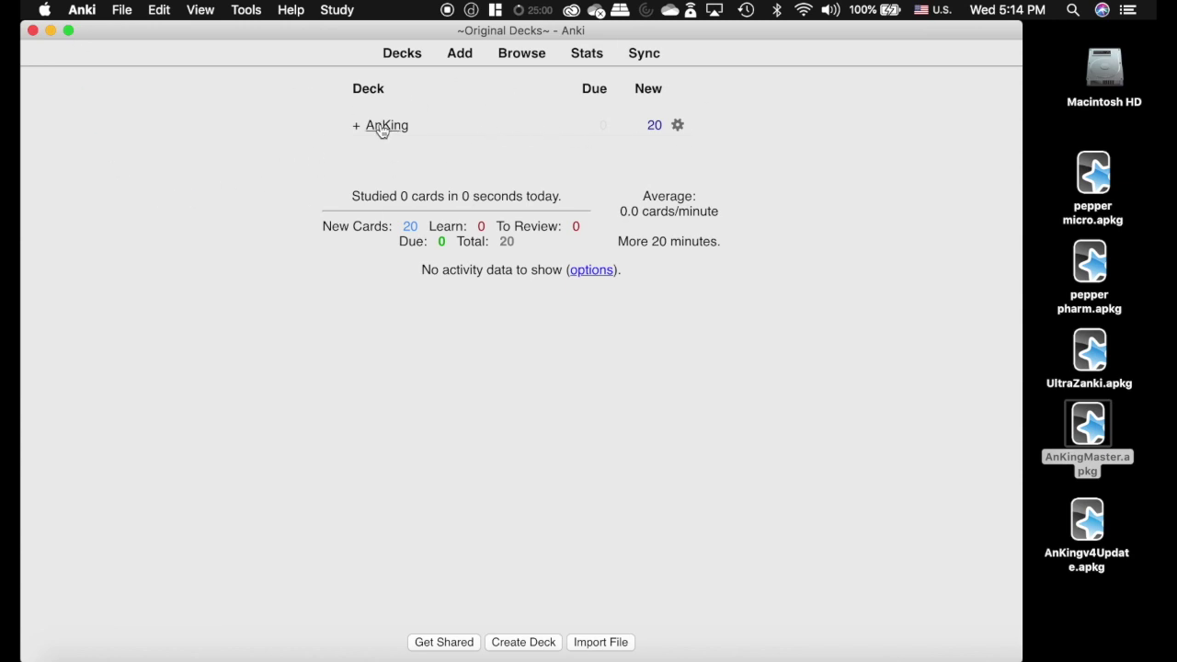
pyautogui.click(1095, 518)
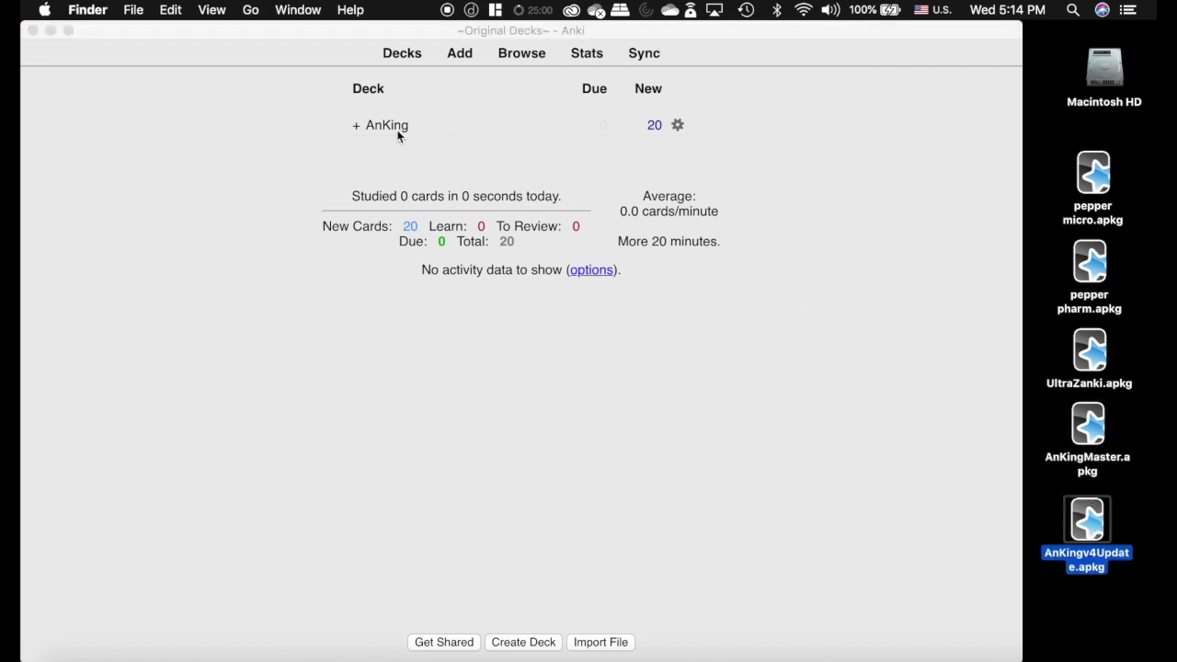
pyautogui.click(247, 161)
pyautogui.click(126, 9)
pyautogui.click(263, 88)
pyautogui.press('Up')
pyautogui.press('Return')
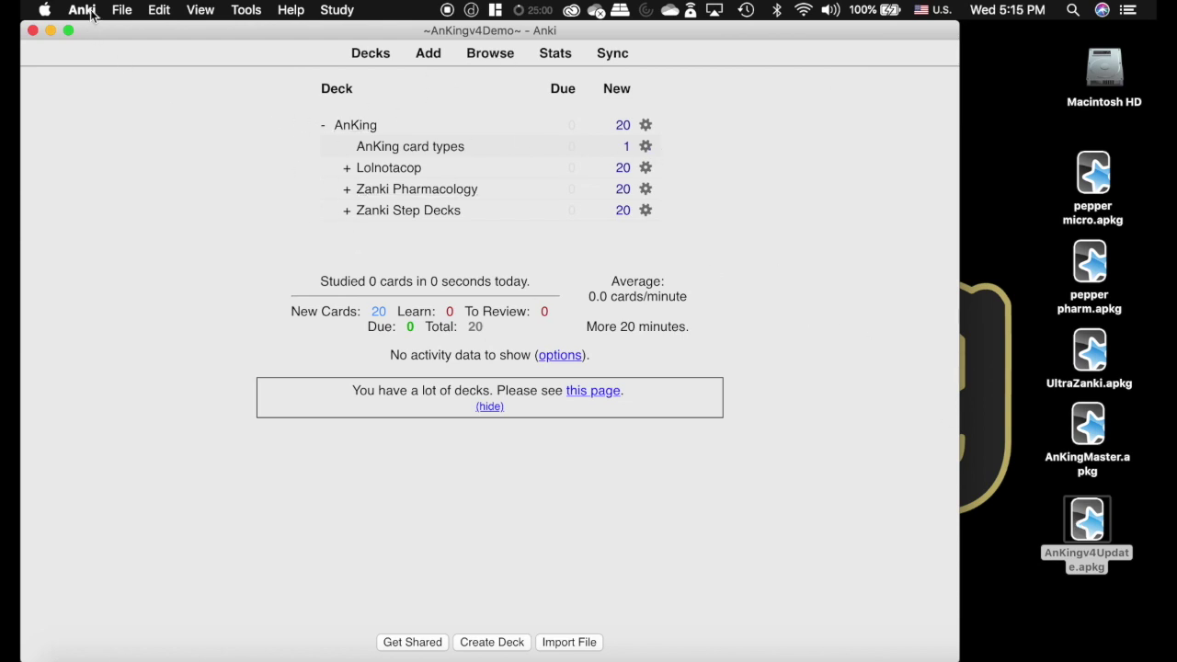
# Open the card browser, check the AnKing deck's cards, and list the whole collection.
pyautogui.click(491, 54)
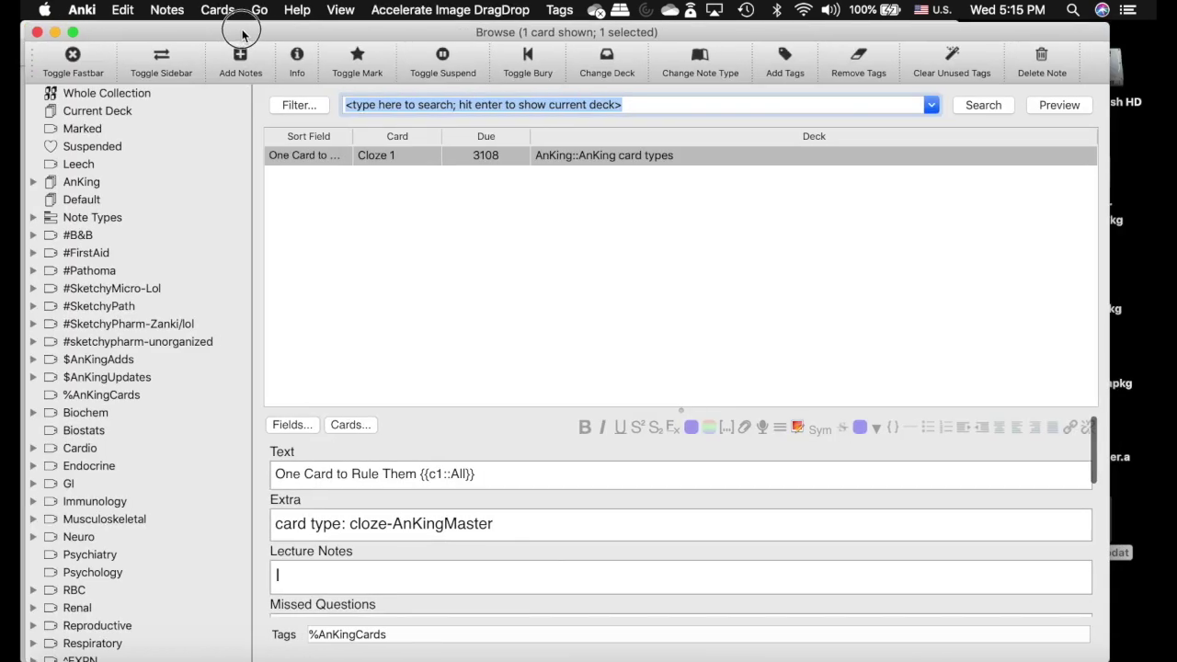
pyautogui.click(75, 184)
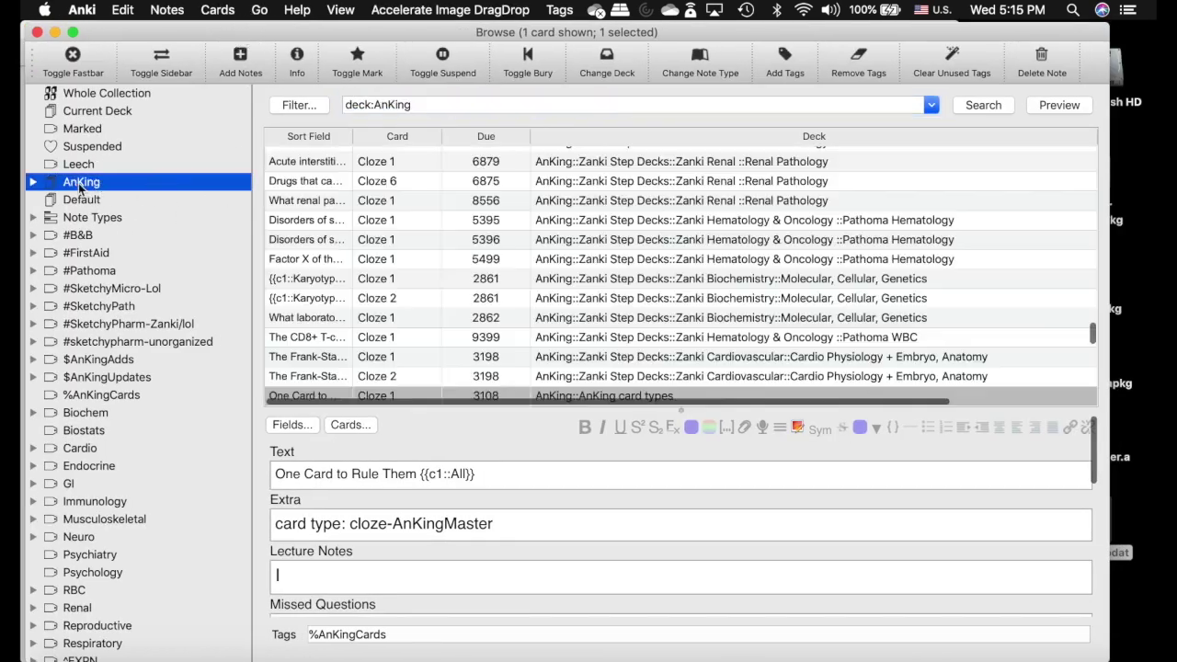
pyautogui.click(106, 93)
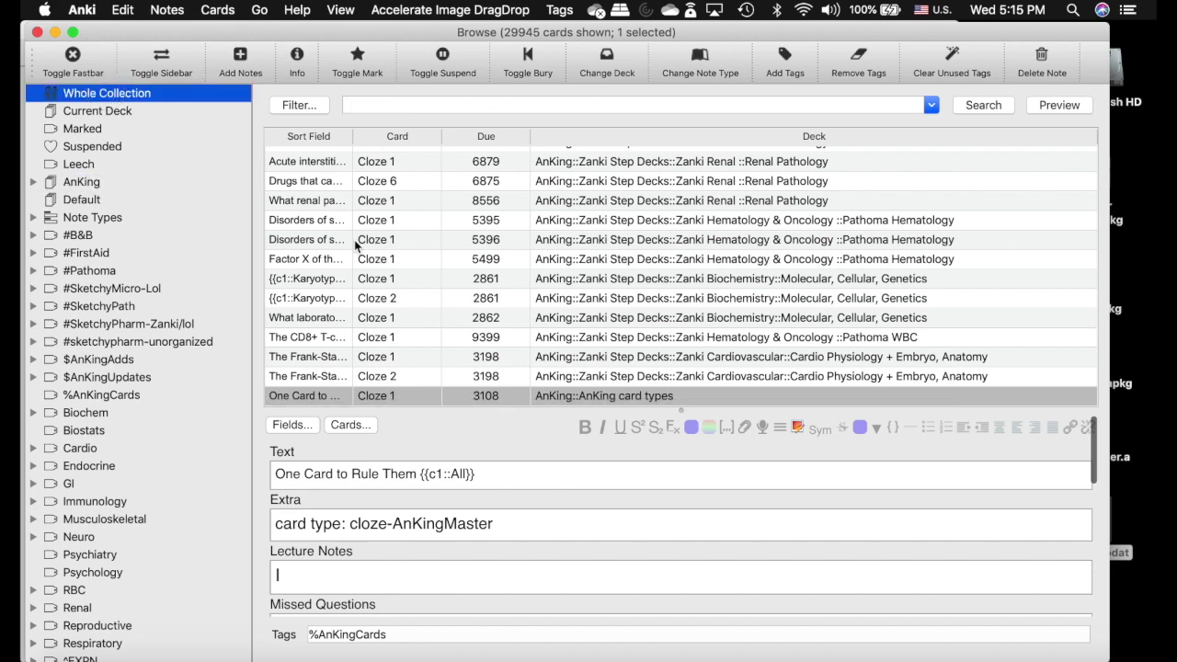
pyautogui.click(432, 279)
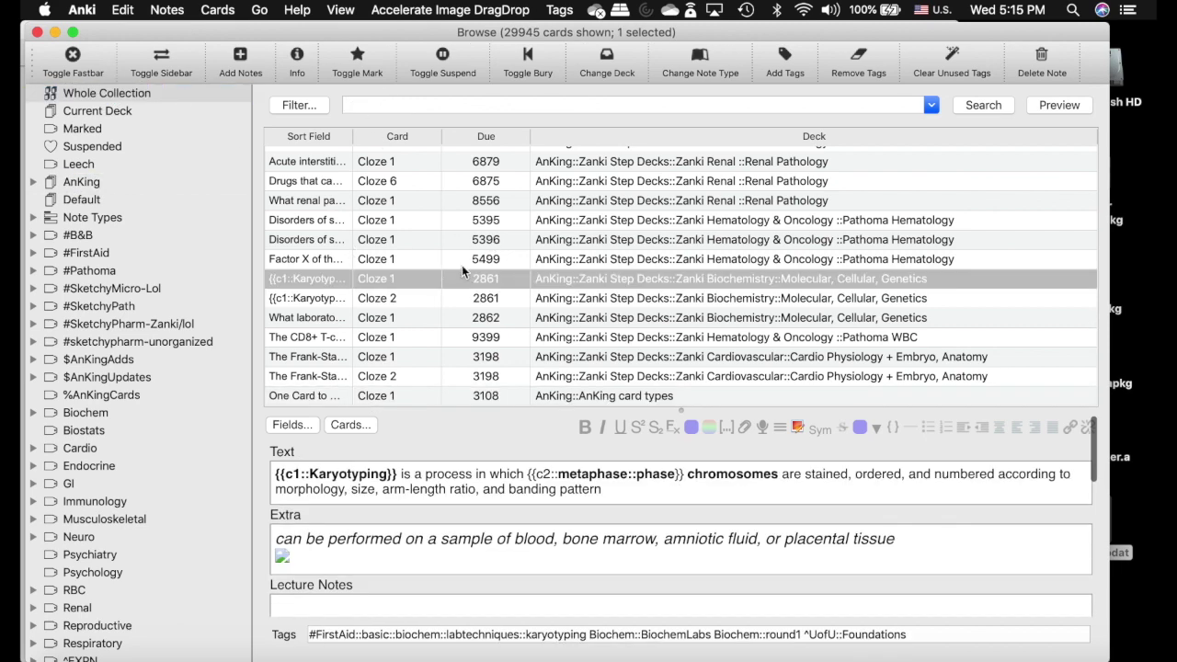
# Try to change the note type of all cards in the collection at once, with the note type list expanded.
pyautogui.press('super+a')
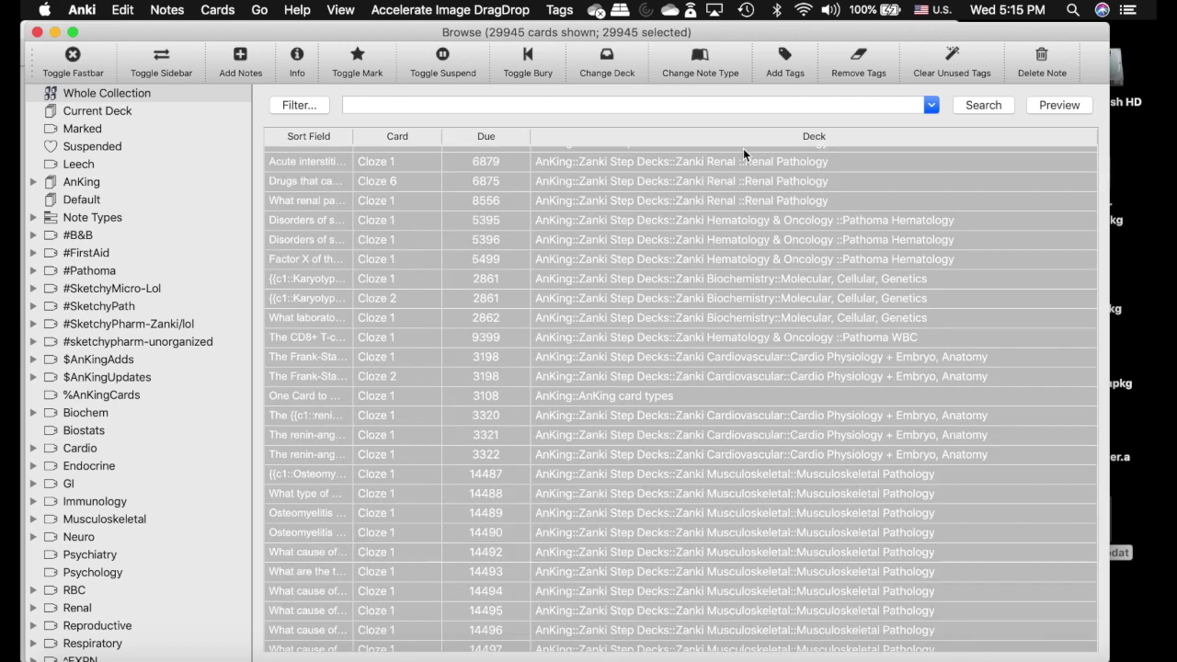
pyautogui.click(37, 218)
pyautogui.click(35, 218)
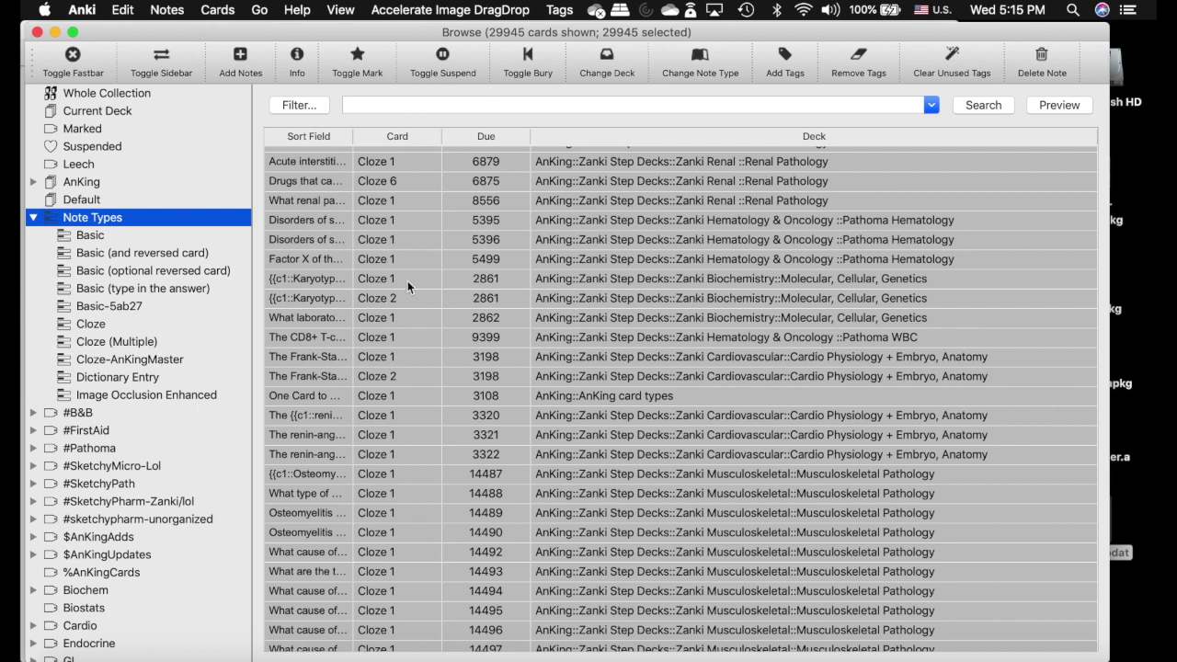
pyautogui.press('Down')
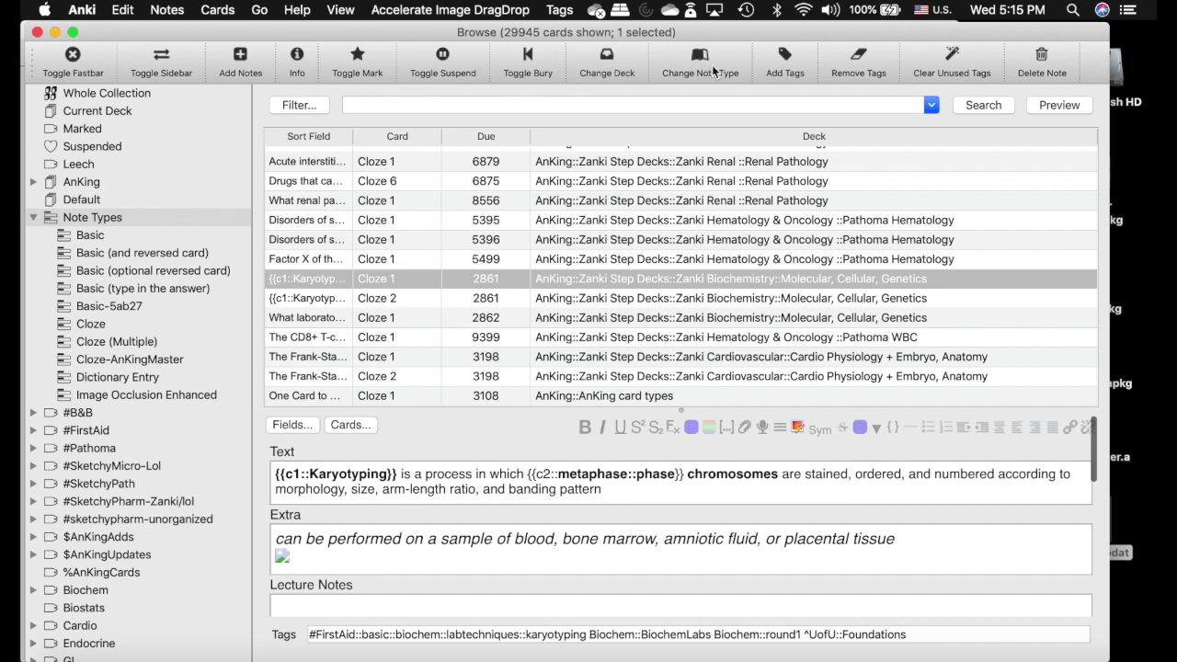
pyautogui.press('super+a')
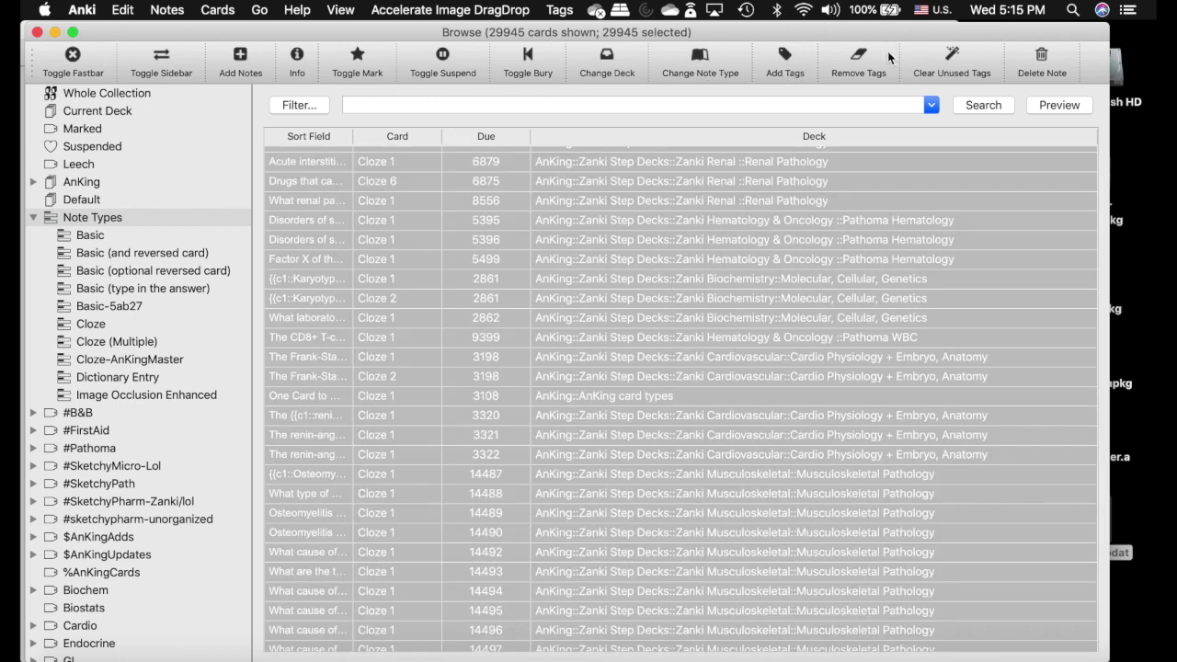
pyautogui.click(690, 57)
pyautogui.click(686, 364)
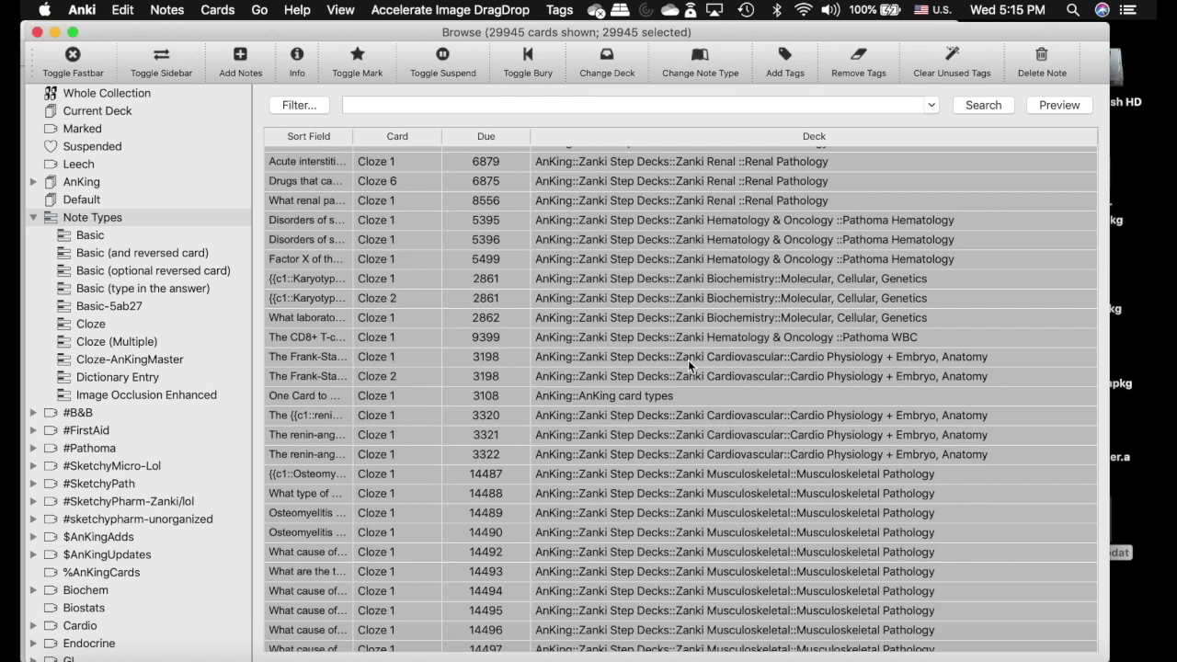
# Change the note type of all Cloze-AnKingMaster cards to Cloze-AnKingMaster, reviewing that each field maps to the field of the same name.
pyautogui.click(156, 360)
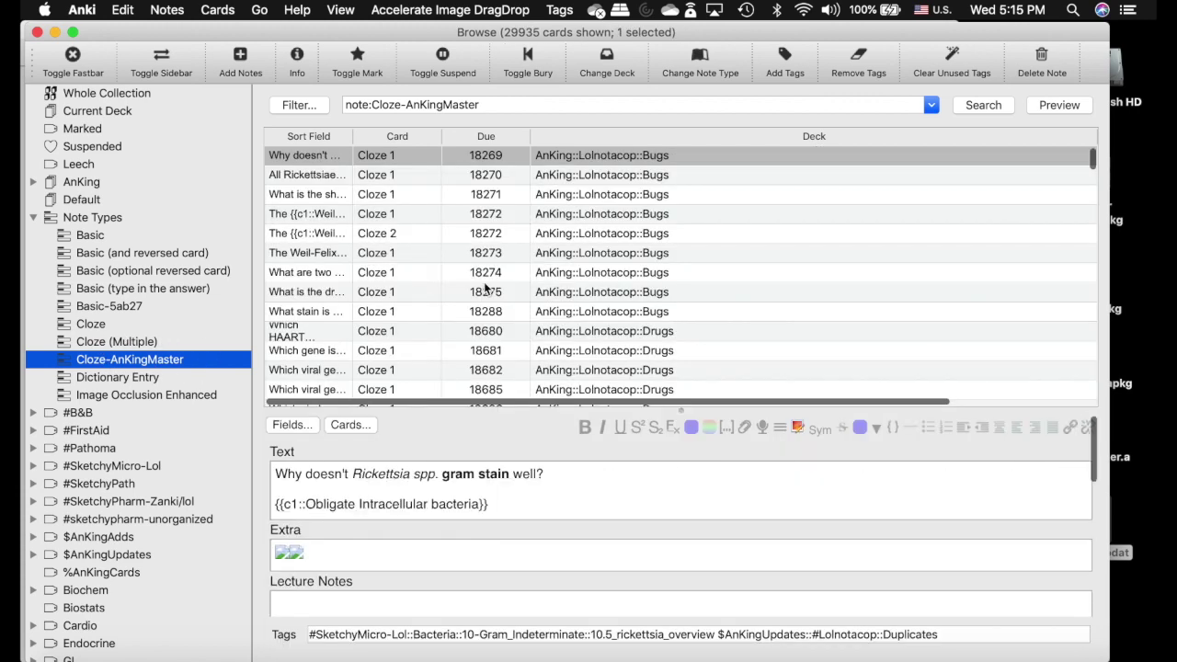
pyautogui.click(485, 279)
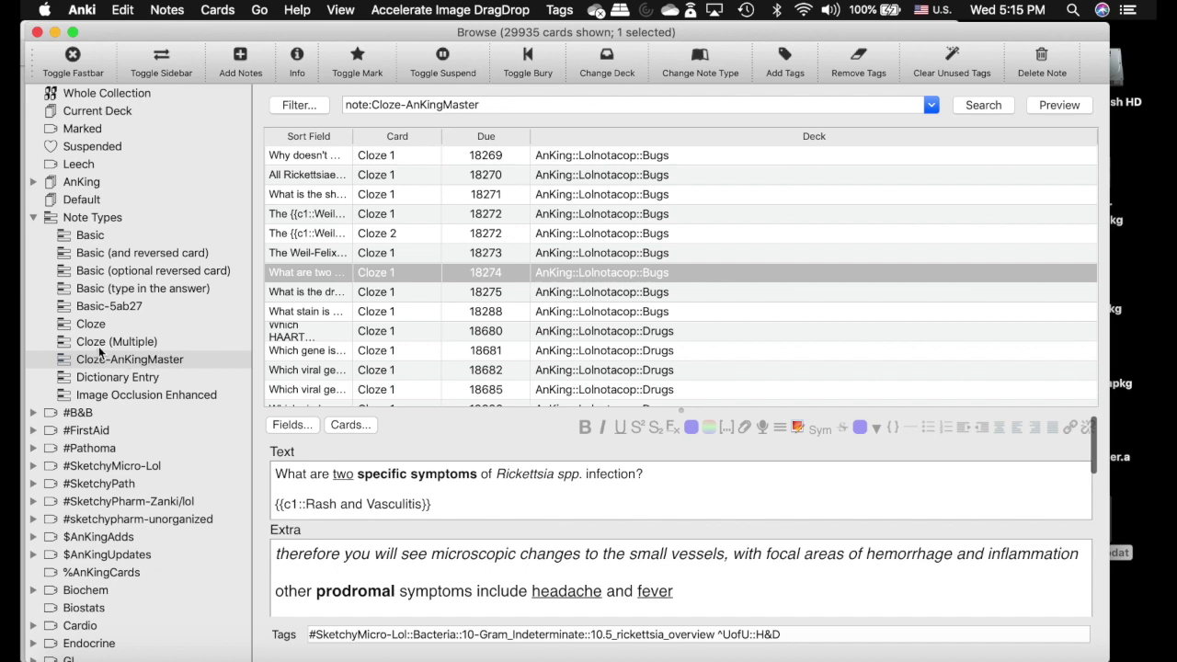
pyautogui.press('super+a')
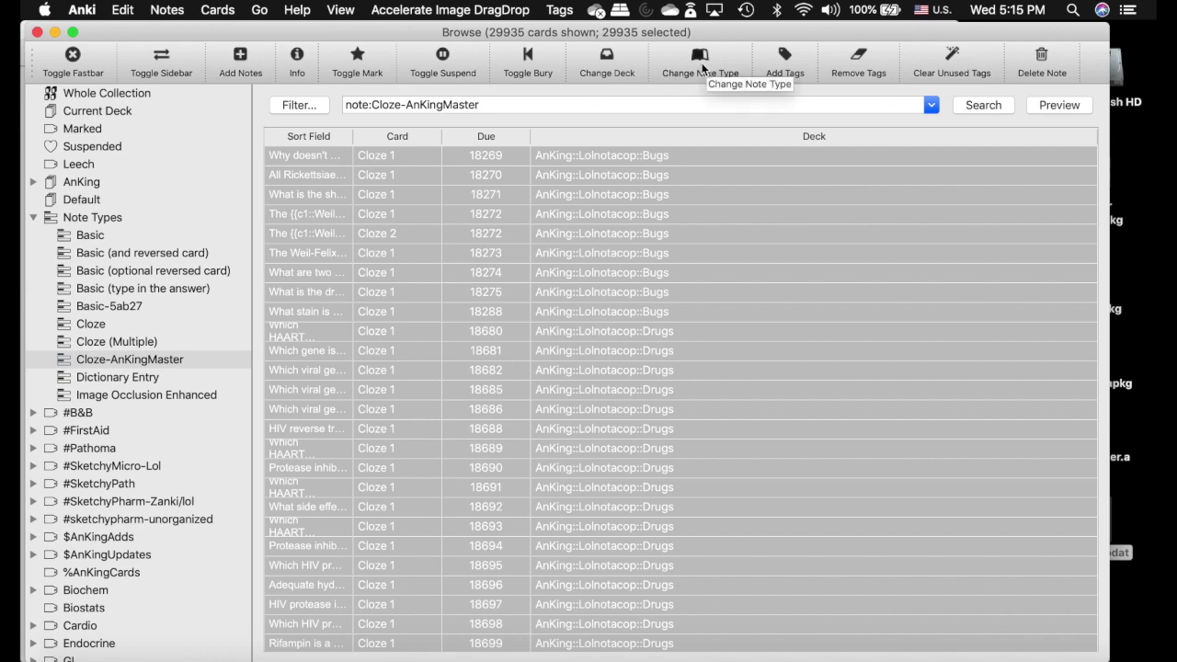
pyautogui.click(702, 62)
pyautogui.click(628, 89)
pyautogui.click(495, 208)
pyautogui.click(694, 284)
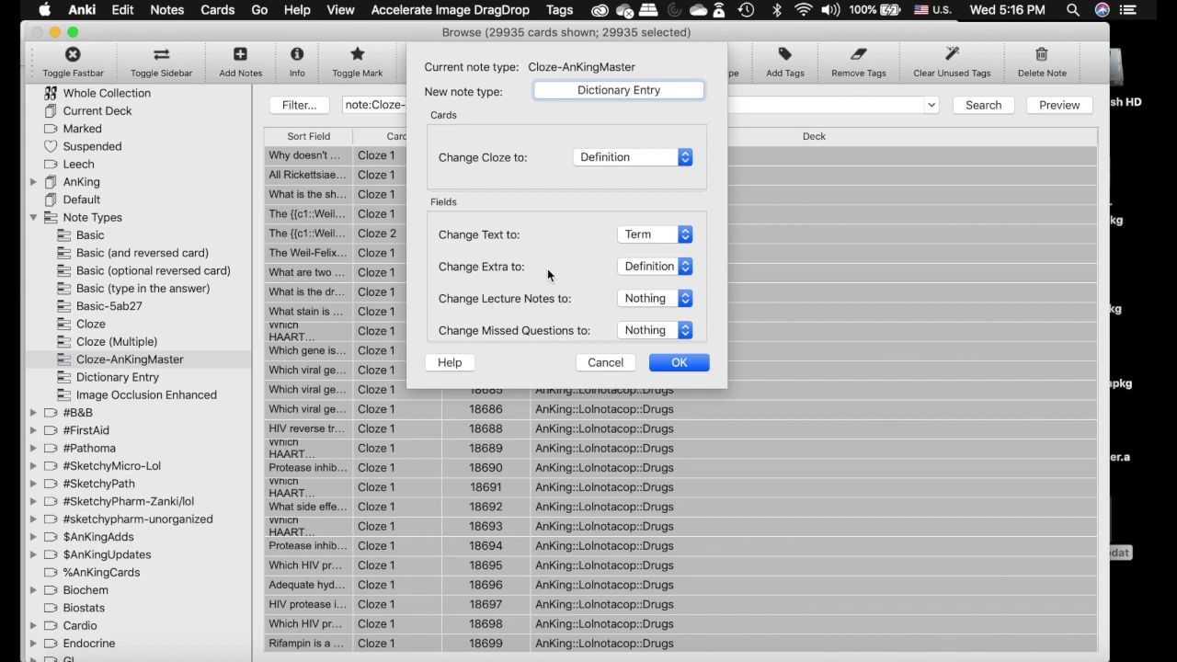
pyautogui.scroll(-3, 548, 268)
pyautogui.scroll(-6, 547, 269)
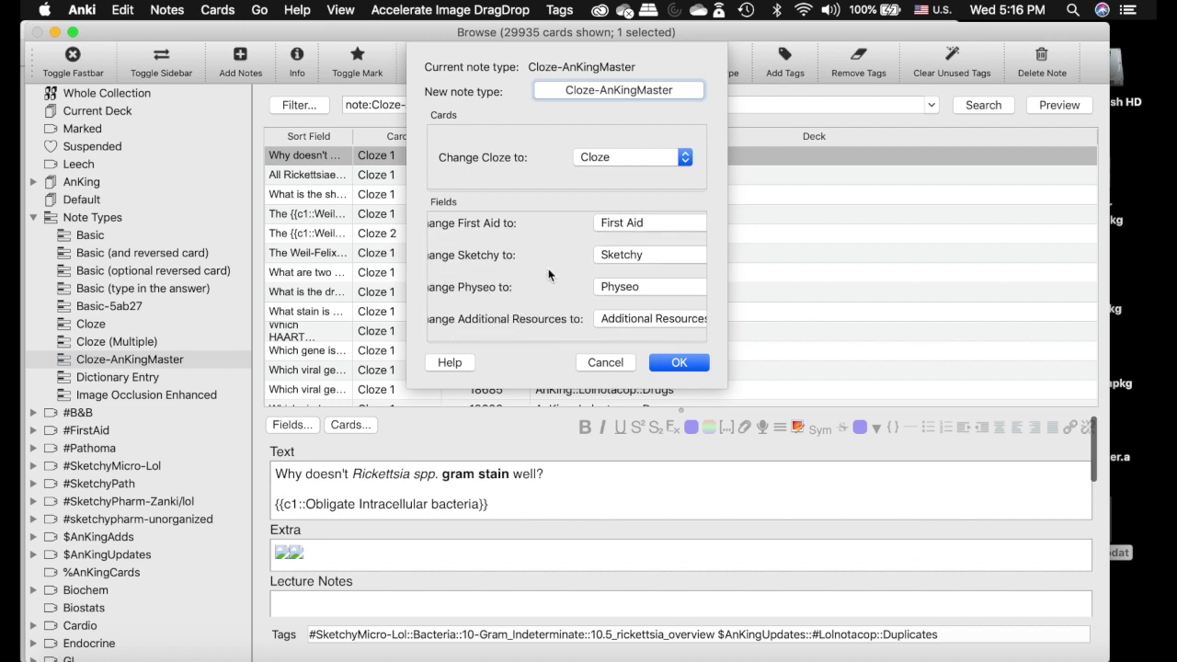
pyautogui.scroll(8, 548, 269)
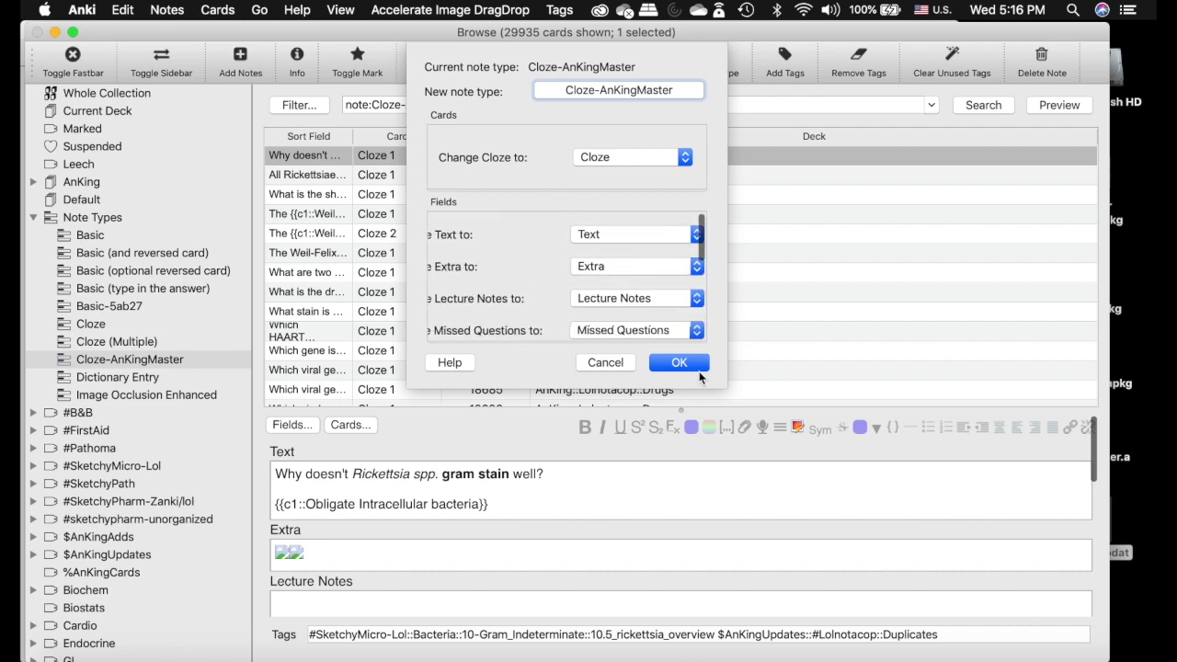
pyautogui.click(696, 366)
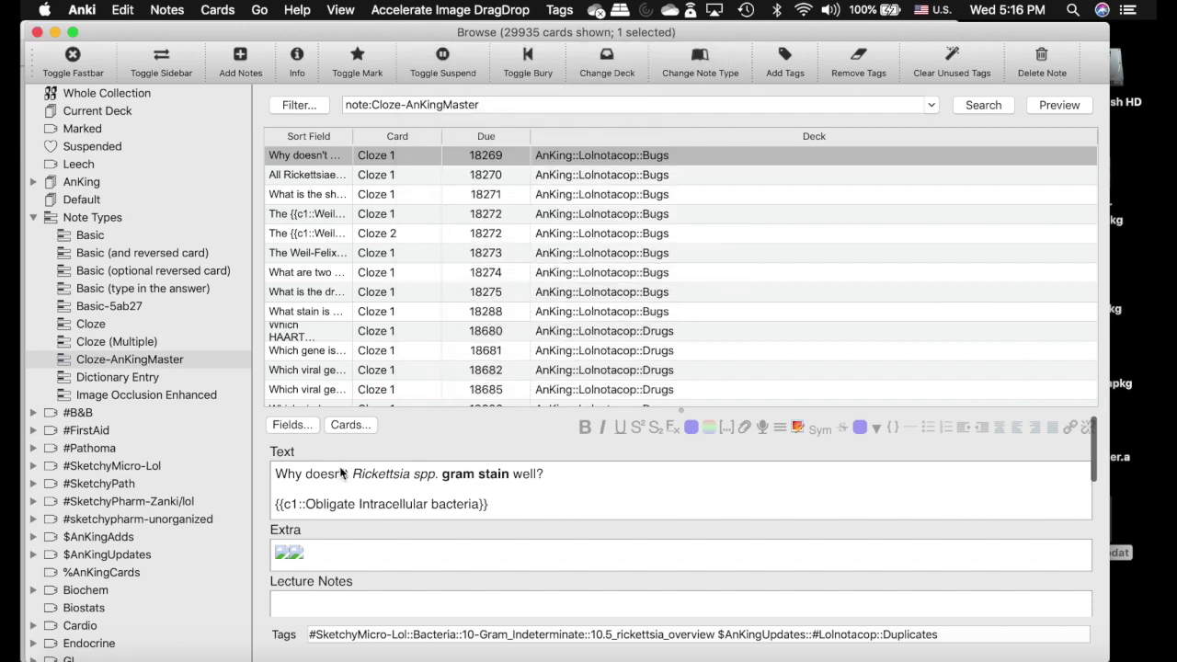
# Try to change all Cloze (Multiple) cards to the Cloze-AnKingMaster note type.
pyautogui.click(390, 272)
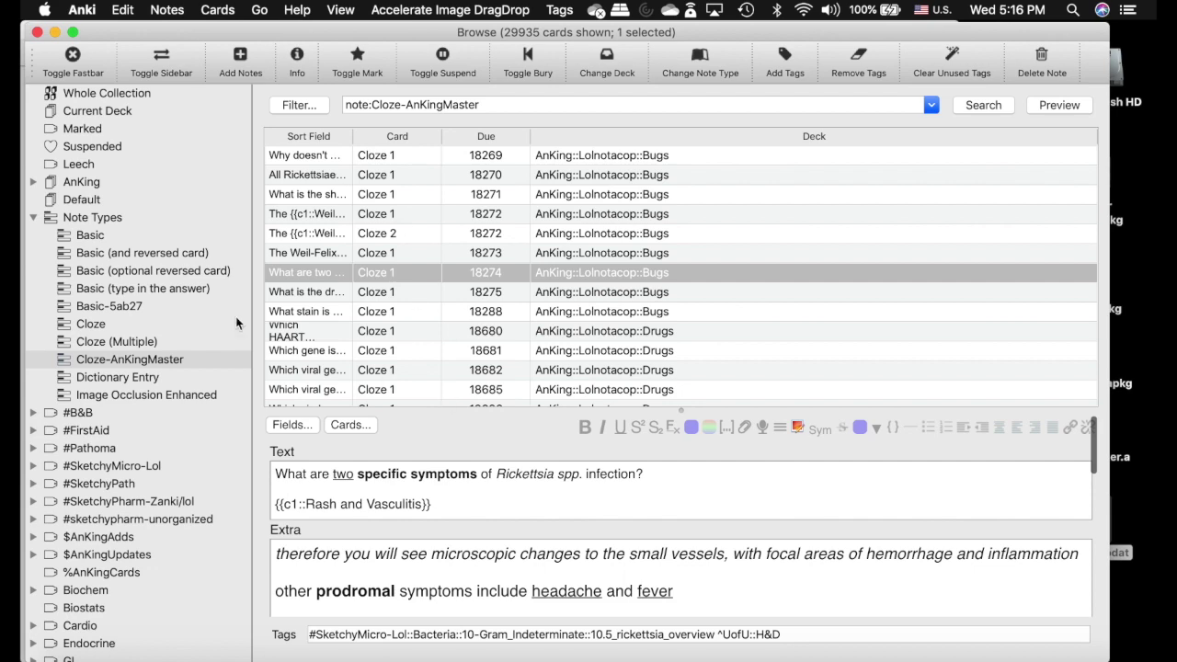
pyautogui.click(120, 343)
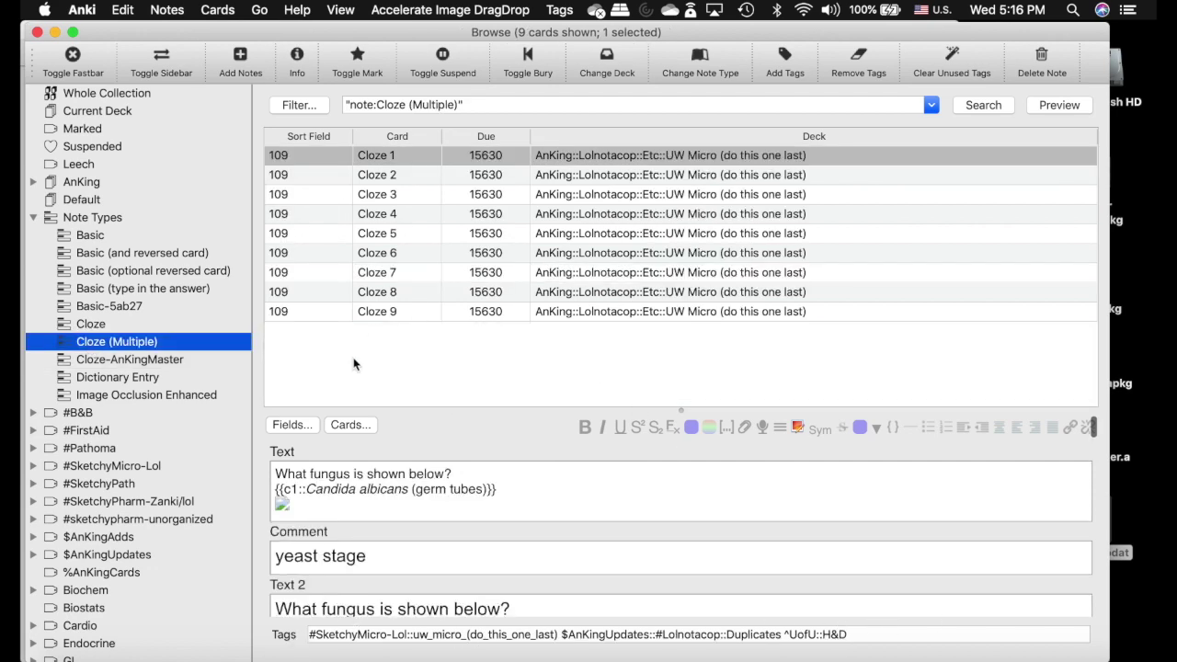
pyautogui.click(422, 261)
pyautogui.press('super+a')
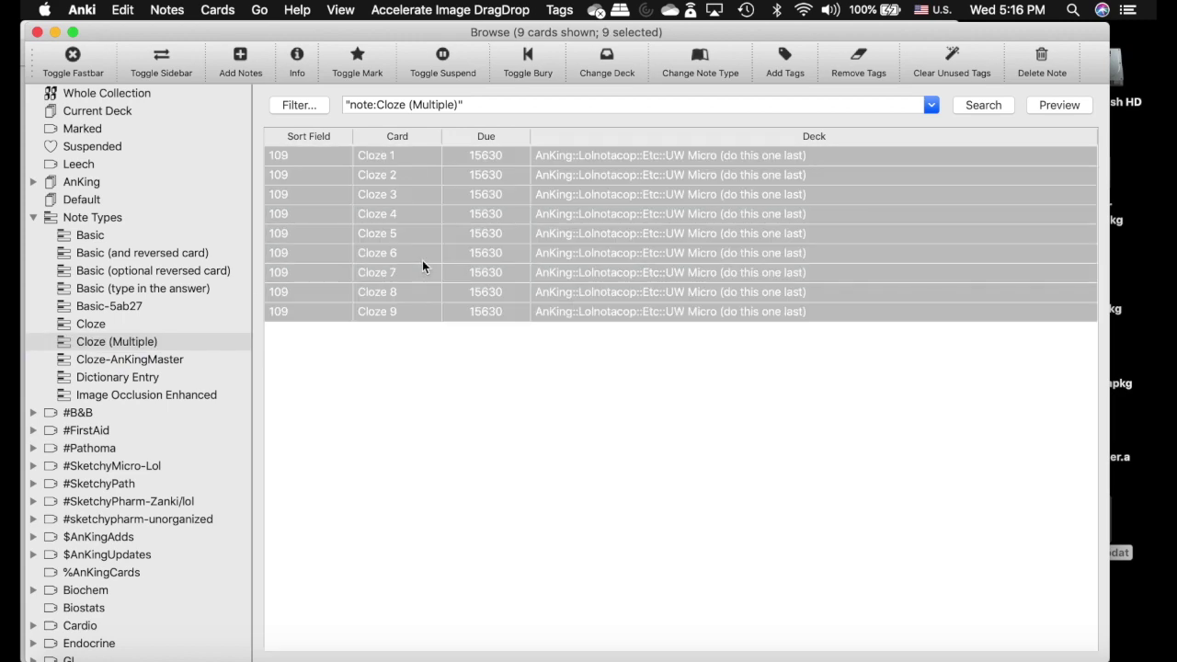
pyautogui.click(700, 60)
pyautogui.click(603, 90)
pyautogui.click(476, 192)
pyautogui.click(697, 281)
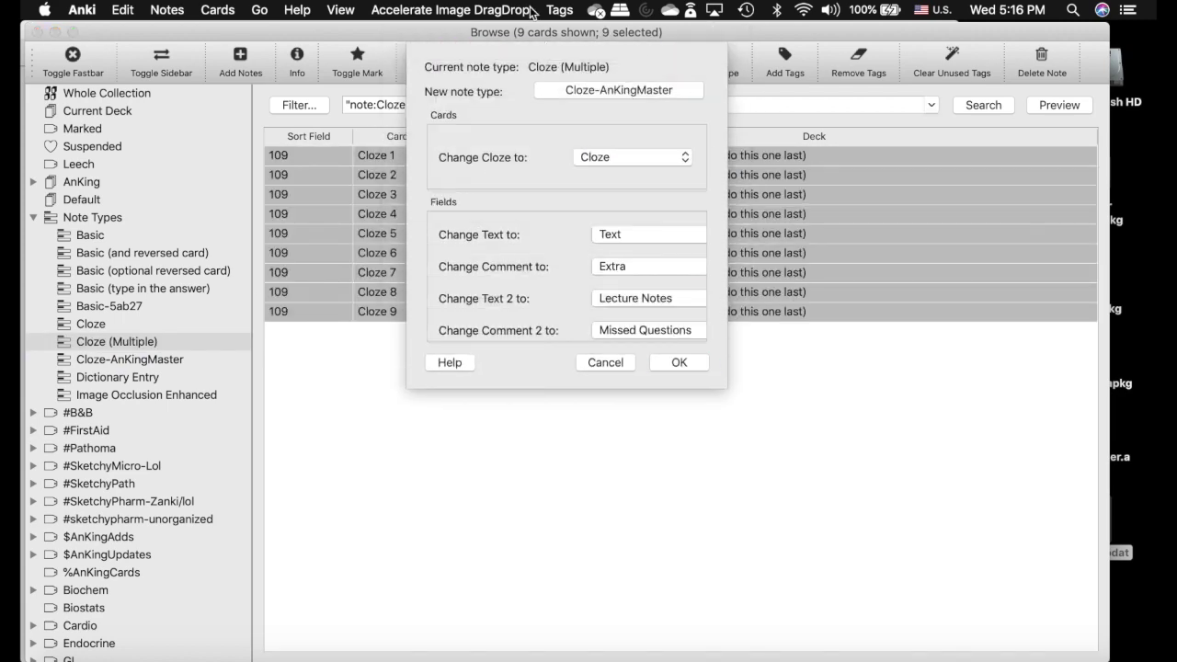
pyautogui.click(679, 362)
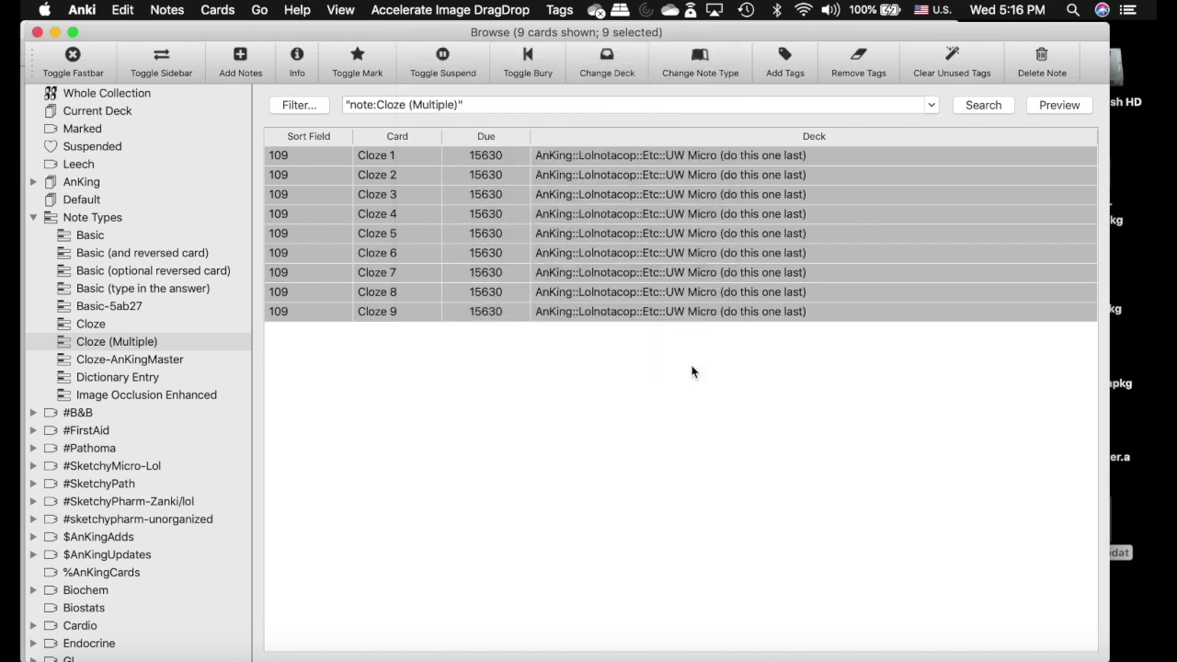
# Check the cards using the Basic-5ab27 note type and close the card browser.
pyautogui.click(447, 250)
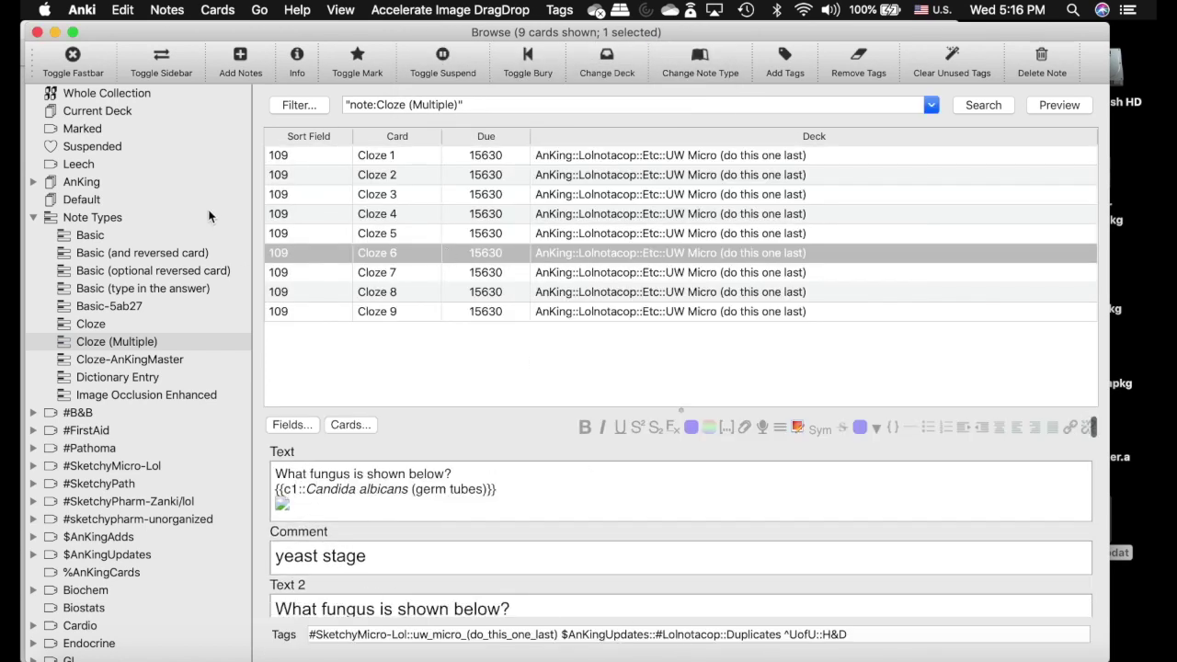
pyautogui.click(103, 307)
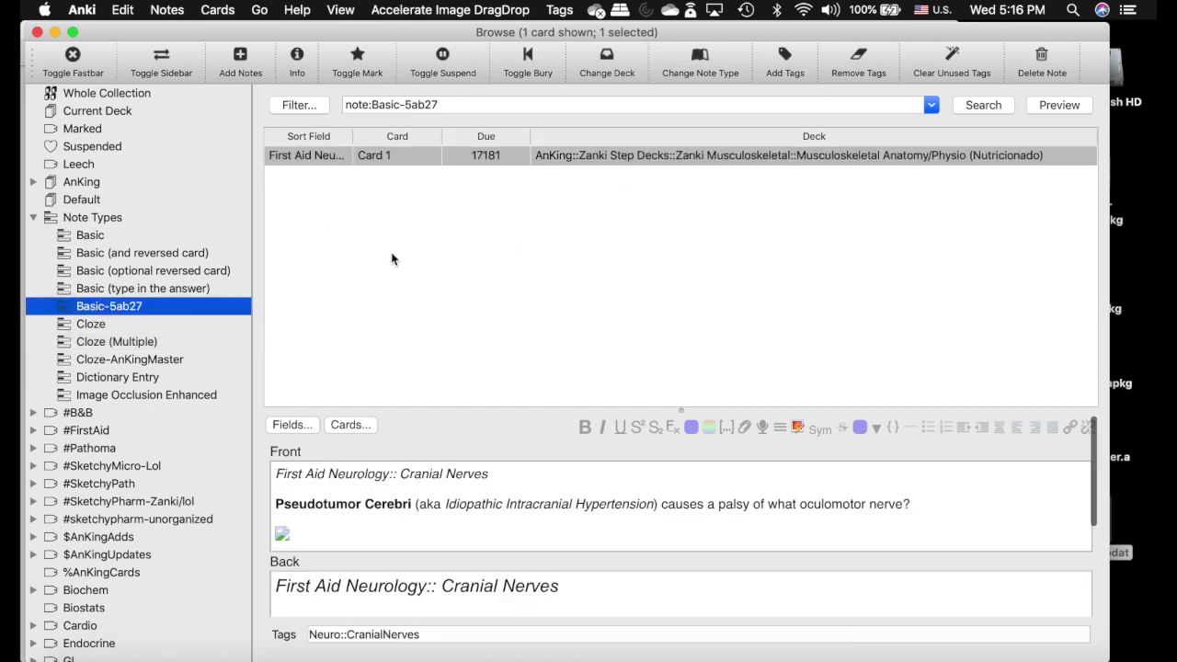
pyautogui.click(37, 32)
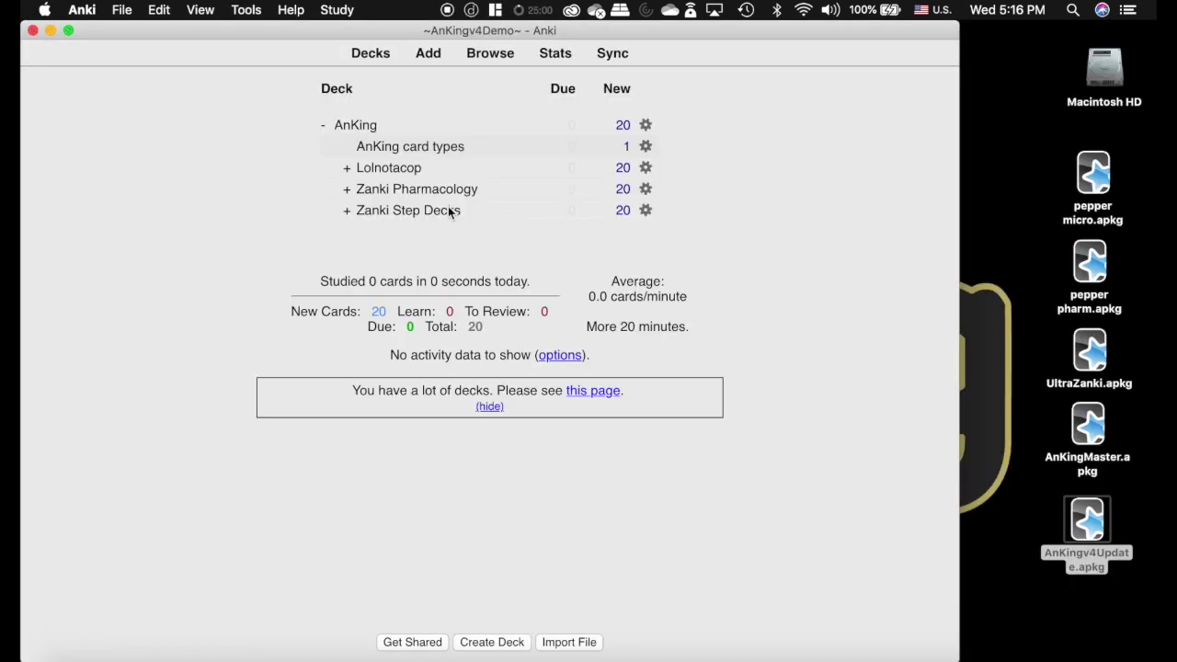
# Export the AnKing deck as an Anki deck package without scheduling information or media, overwriting AnKingv4Update.apkg on the Desktop.
pyautogui.click(645, 126)
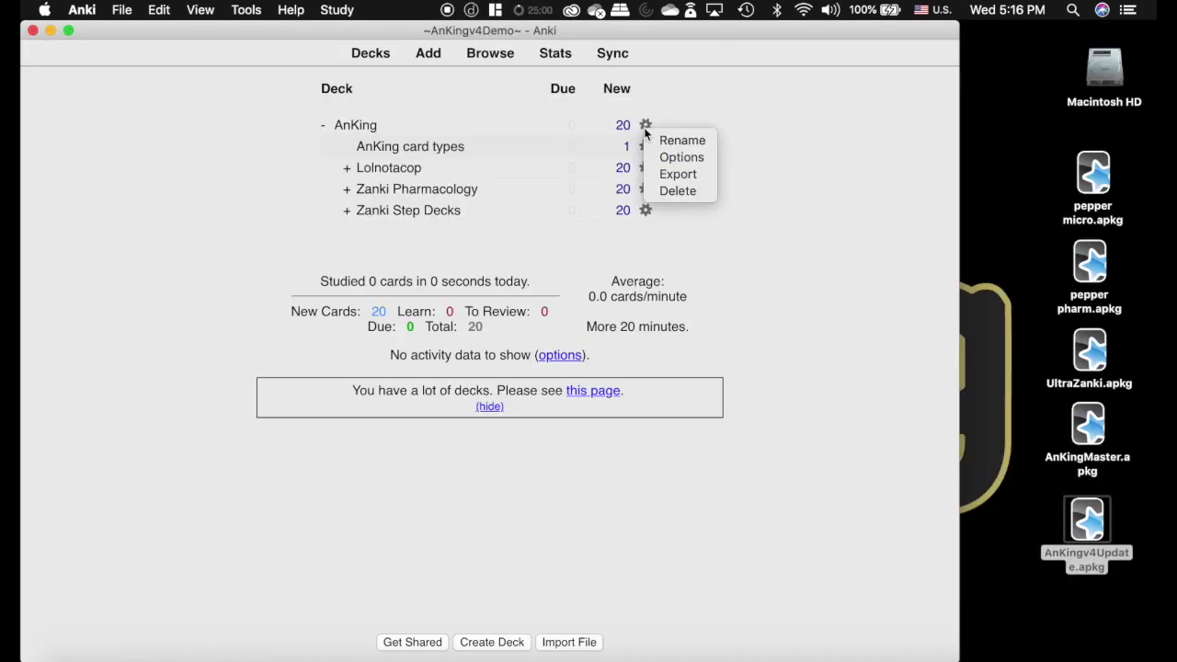
pyautogui.click(710, 175)
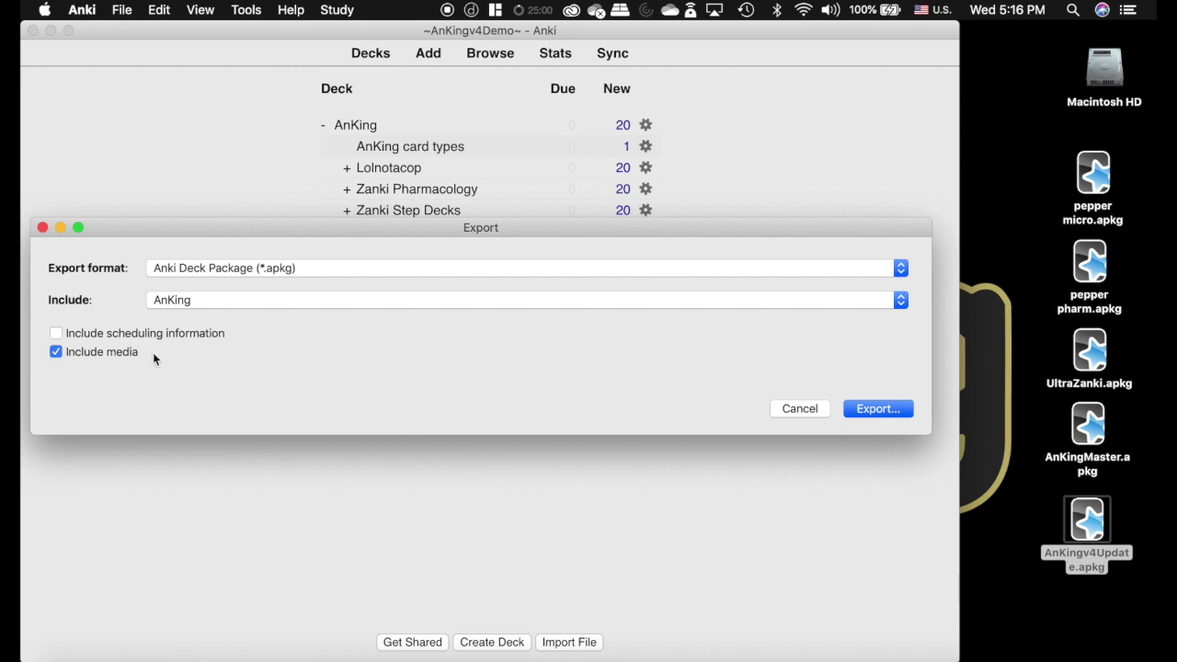
pyautogui.click(55, 352)
pyautogui.click(879, 409)
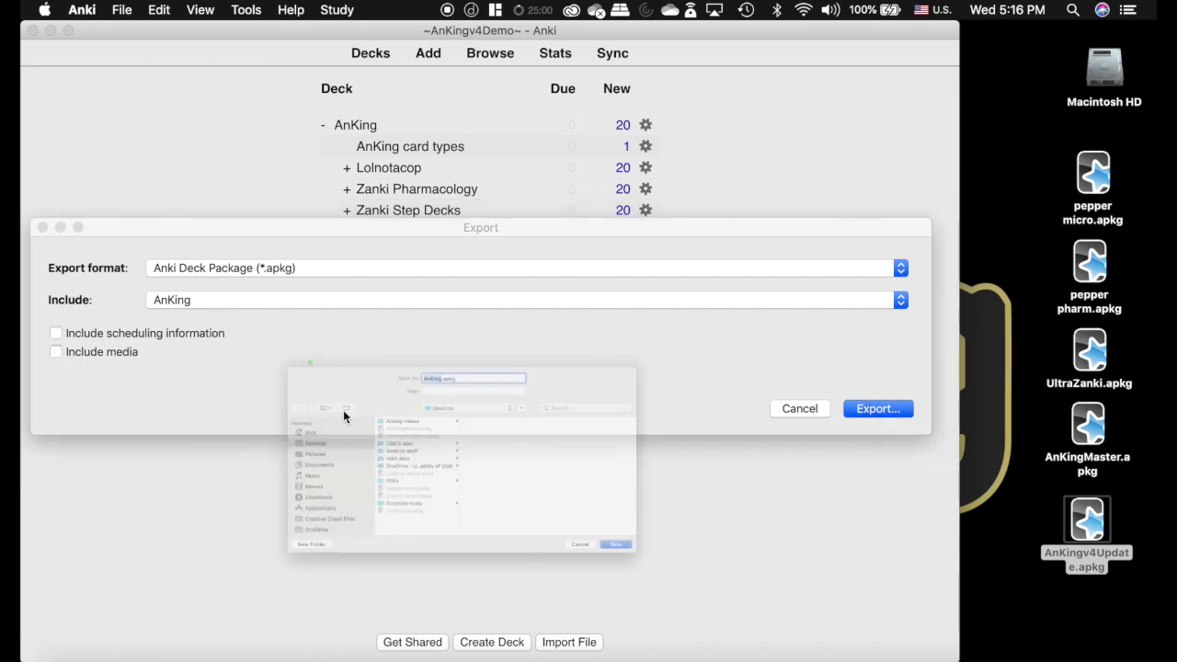
pyautogui.click(343, 414)
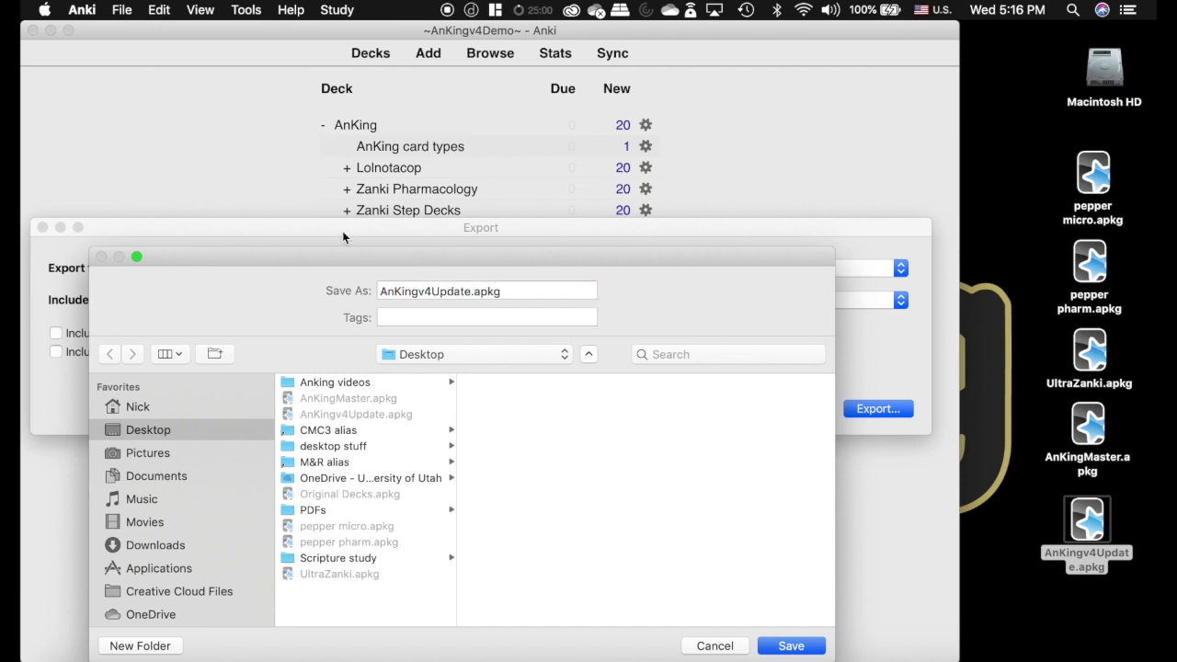
pyautogui.click(791, 645)
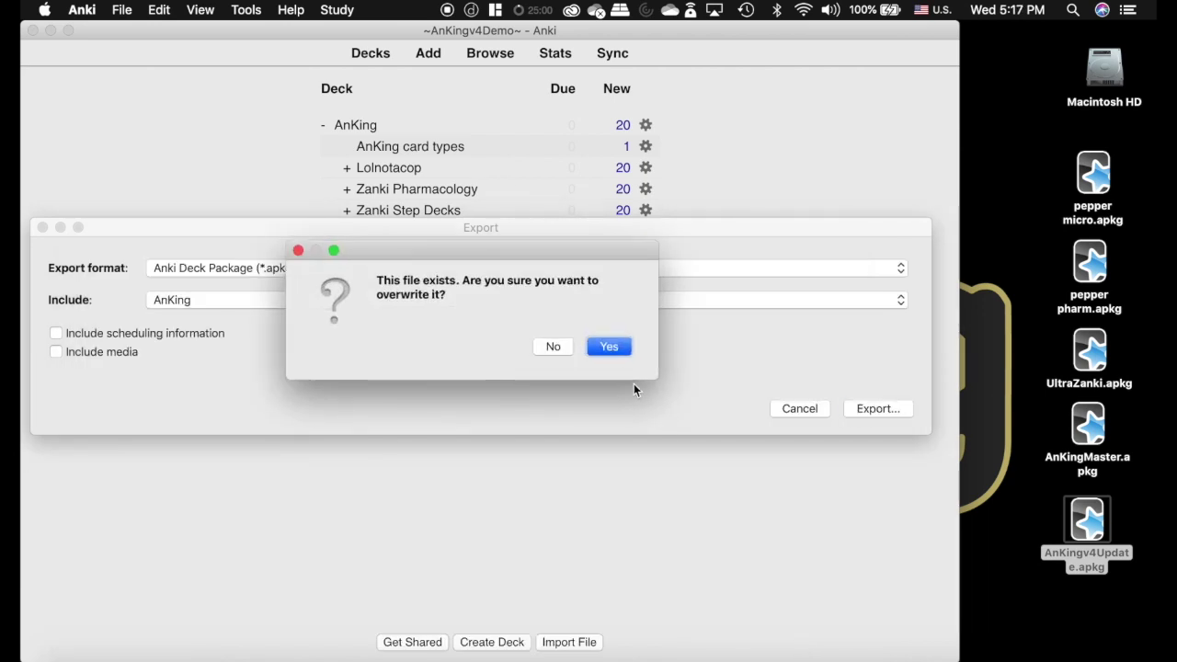
pyautogui.click(612, 347)
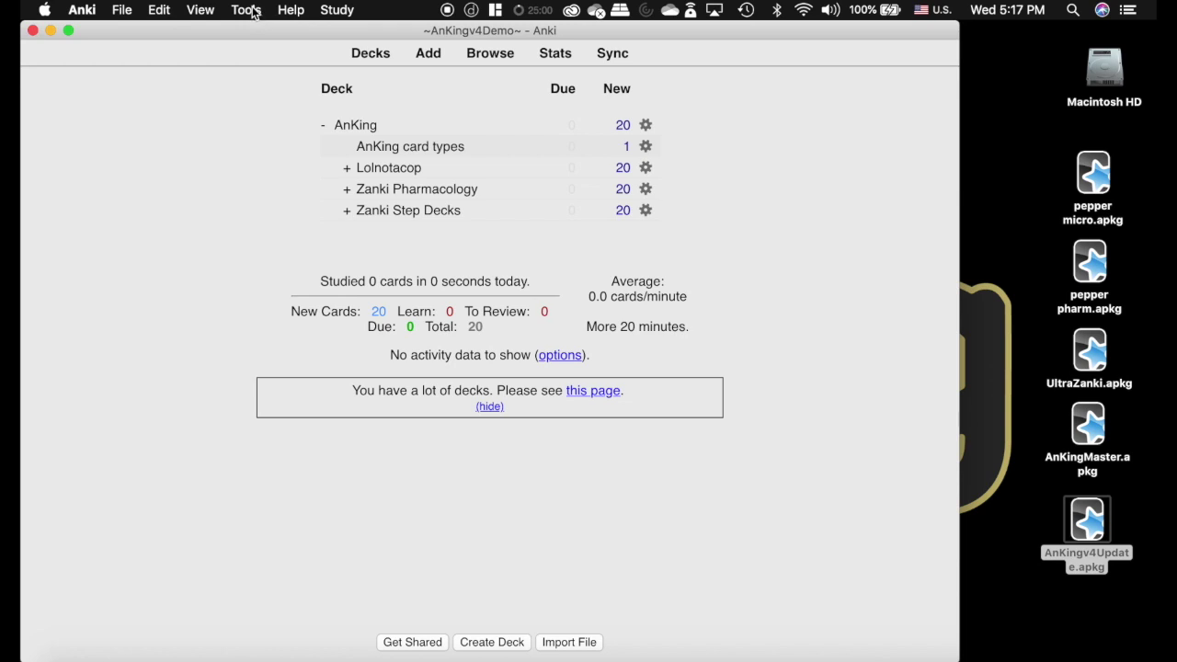
# Switch to the Original Decks profile.
pyautogui.click(122, 9)
pyautogui.click(138, 28)
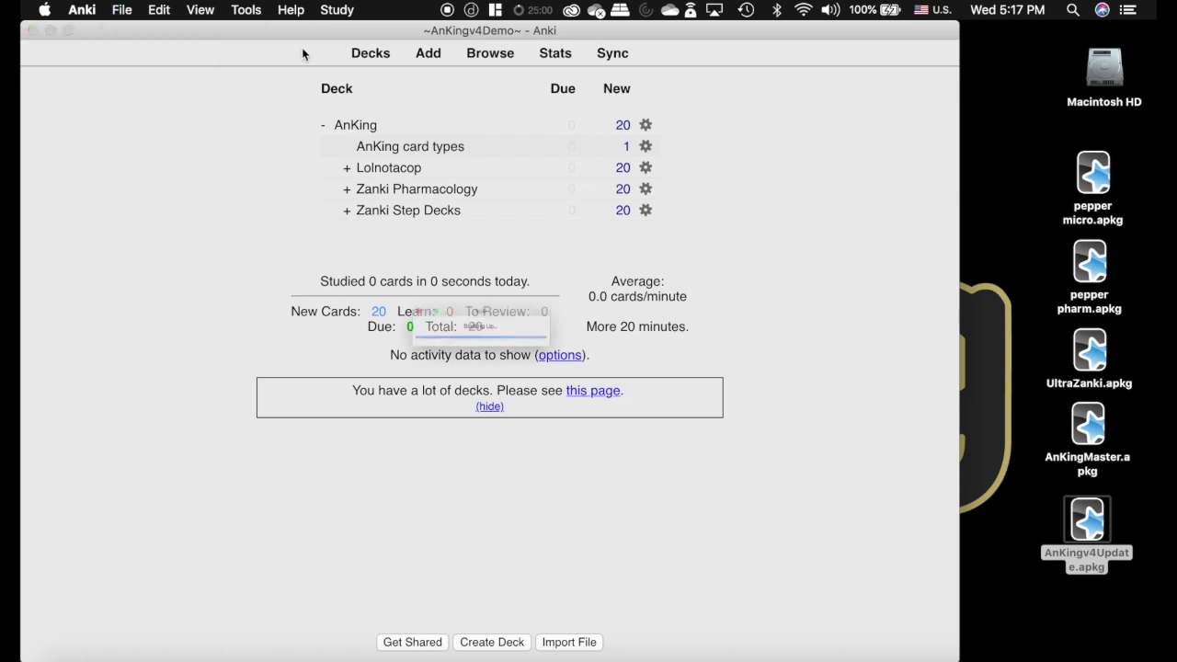
pyautogui.press('Down')
pyautogui.press('Return')
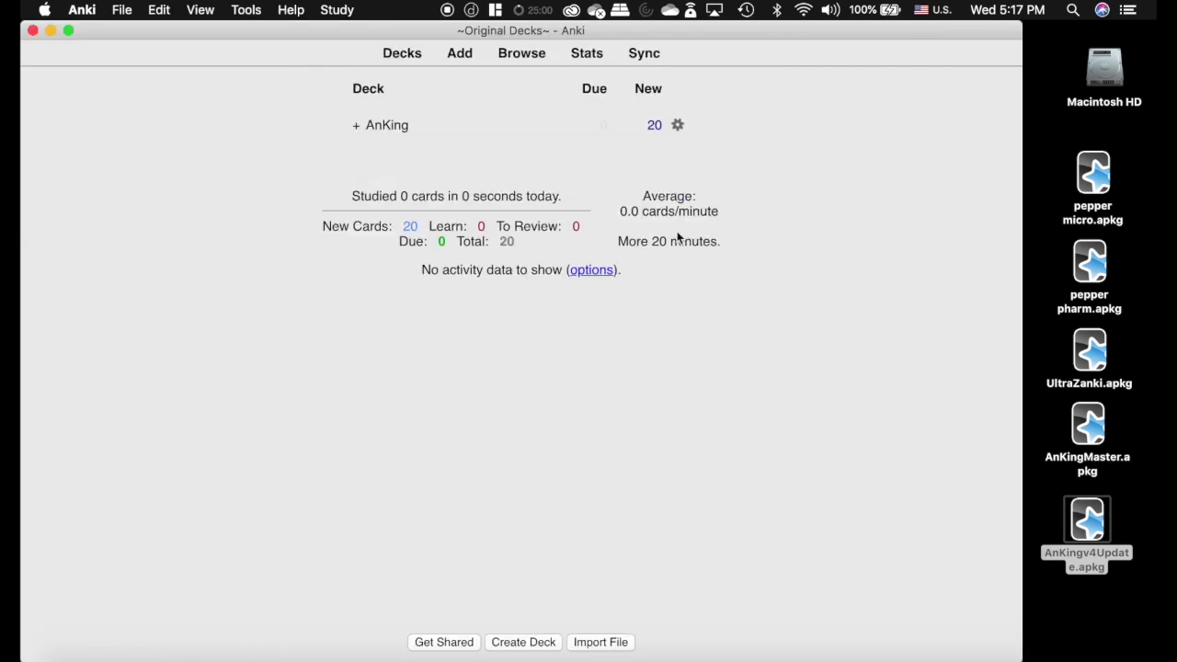
# Expand the AnKing deck, study its AnKing card types subdeck, and reveal the answer of the first card.
pyautogui.click(359, 130)
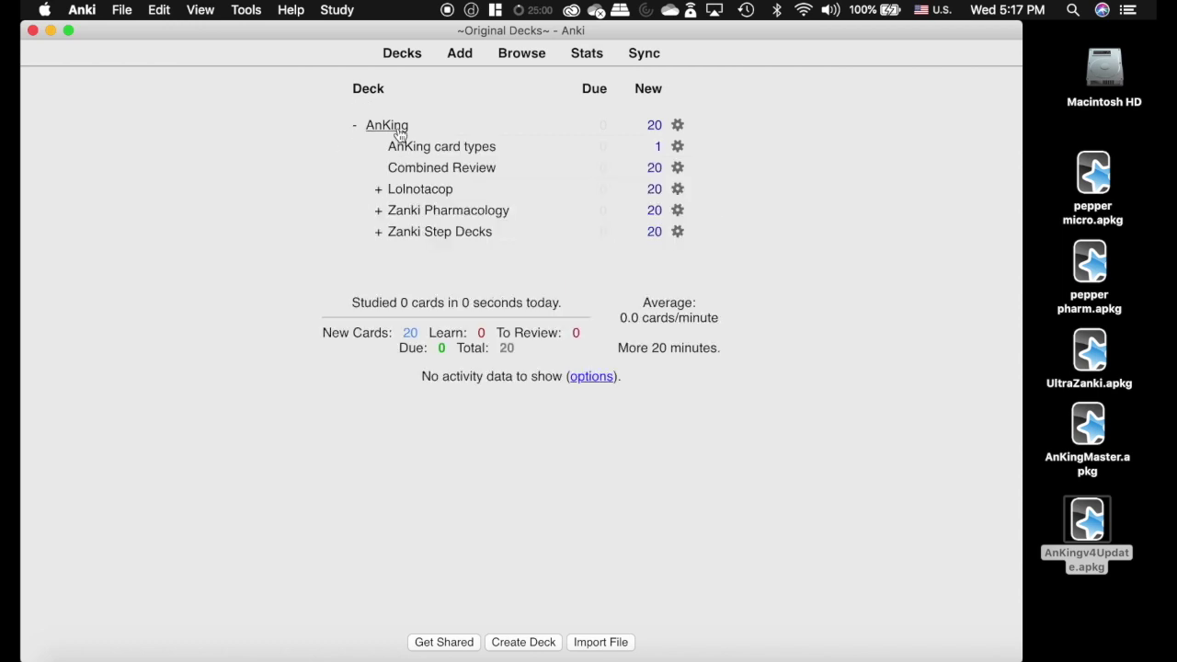
pyautogui.click(434, 149)
pyautogui.press('space')
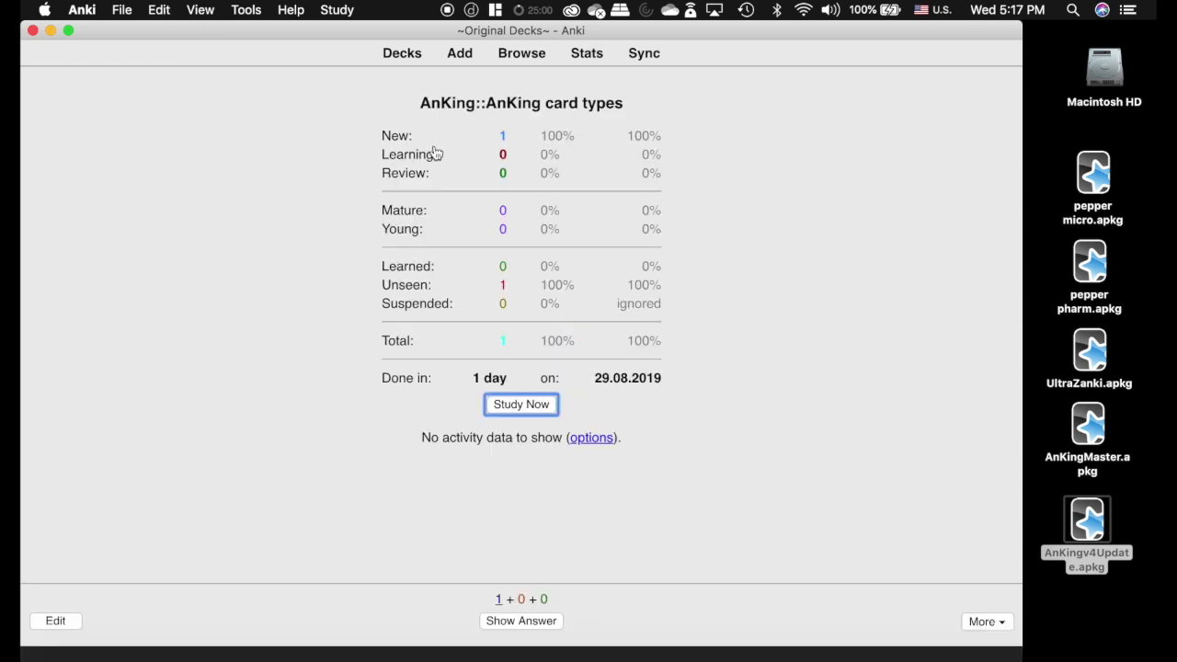
pyautogui.press('space')
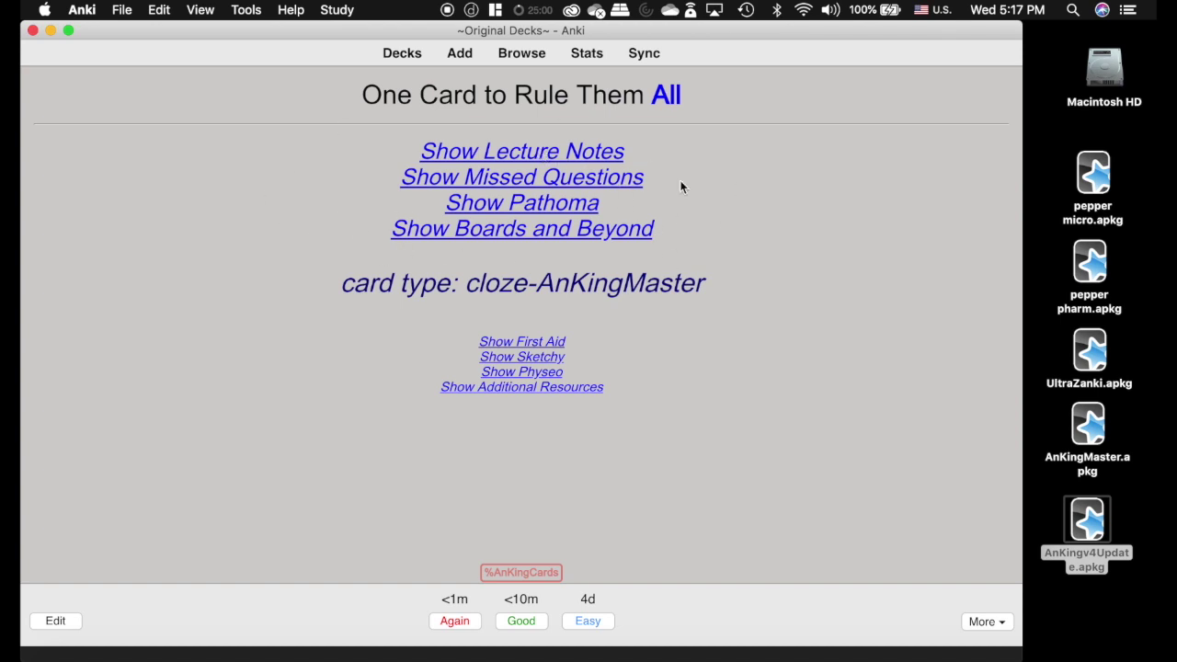
# Return to the deck list and enable the Special Fields add-on in the add-ons manager.
pyautogui.click(382, 54)
pyautogui.click(245, 9)
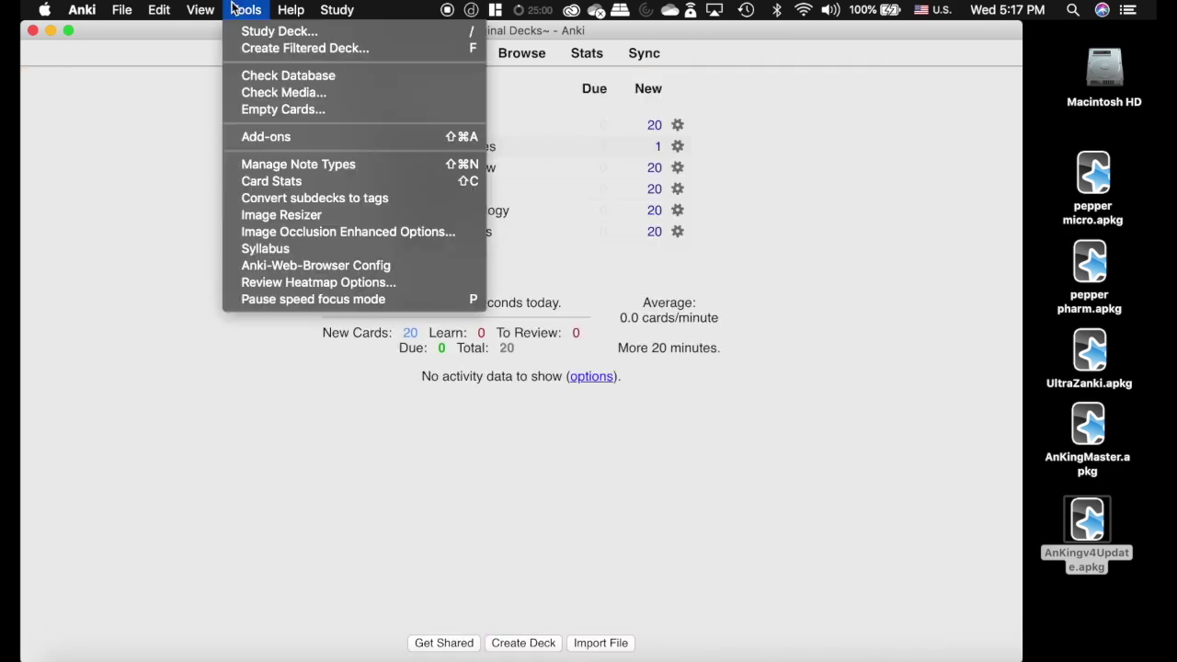
pyautogui.click(280, 137)
pyautogui.scroll(-10, 386, 336)
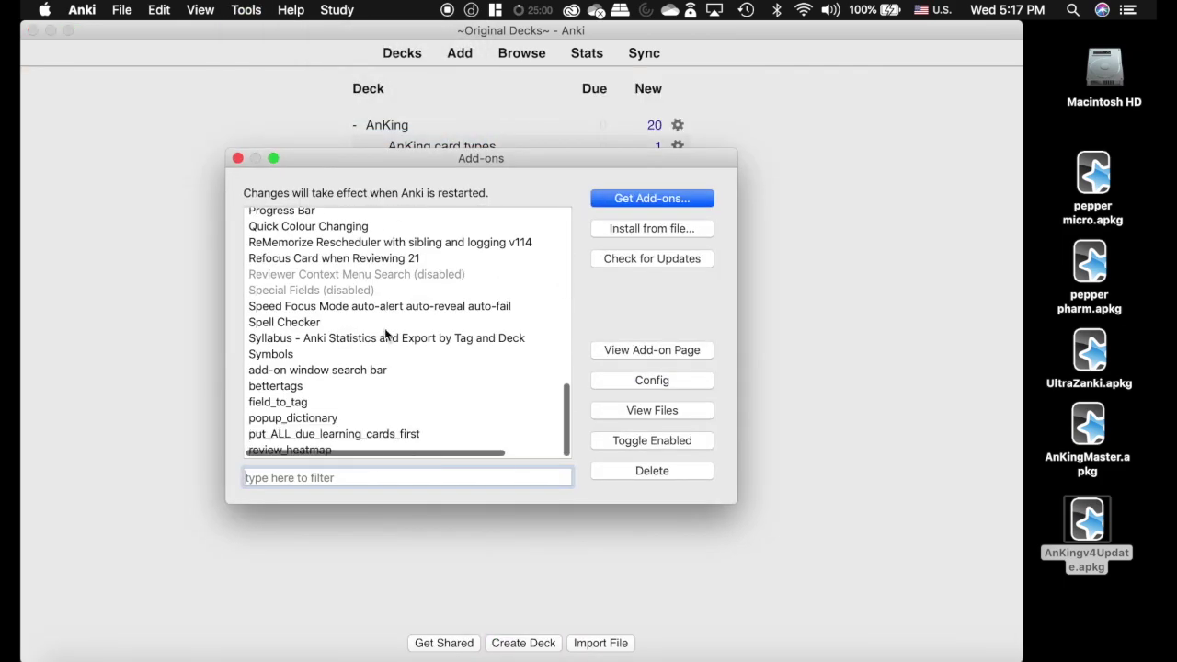
pyautogui.click(303, 293)
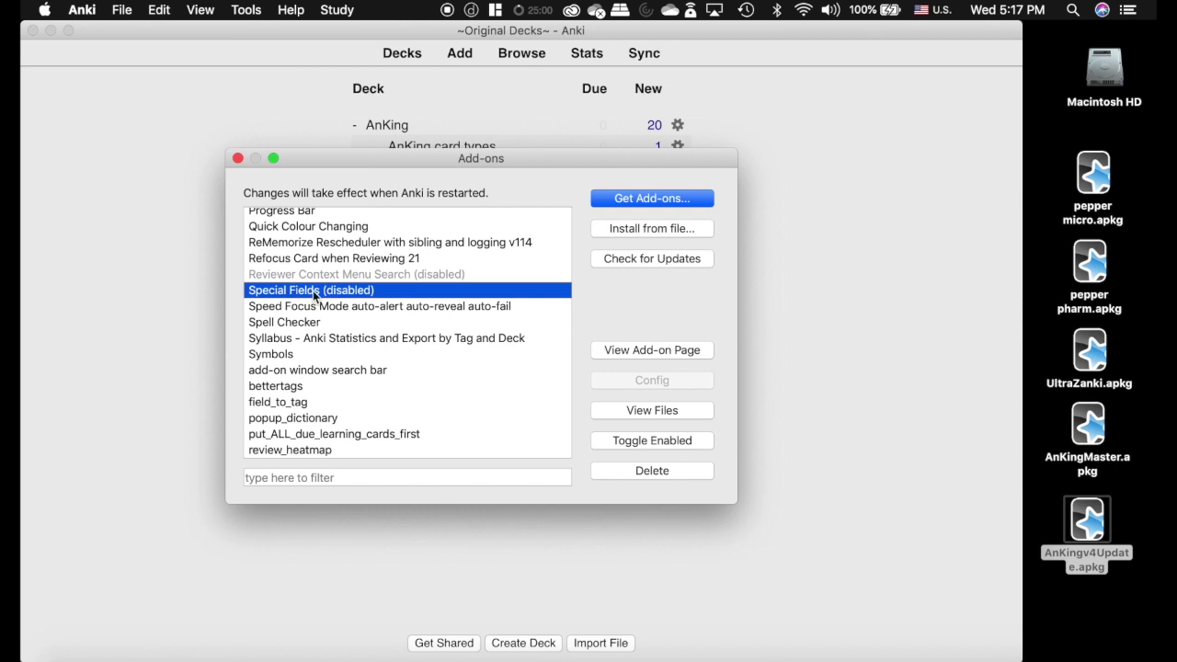
pyautogui.click(669, 443)
# Preview the SPECIAL_FIELD list in the Special Fields add-on's __init__.py, then close its folder and the add-ons manager.
pyautogui.scroll(-4, 285, 359)
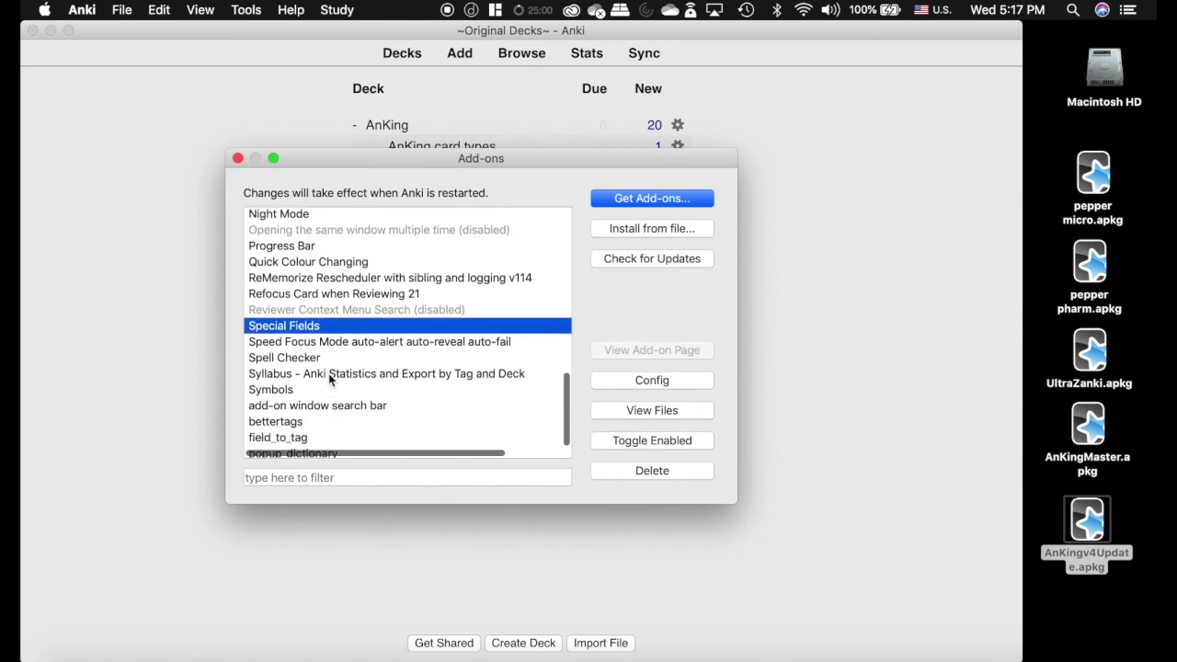
pyautogui.click(667, 412)
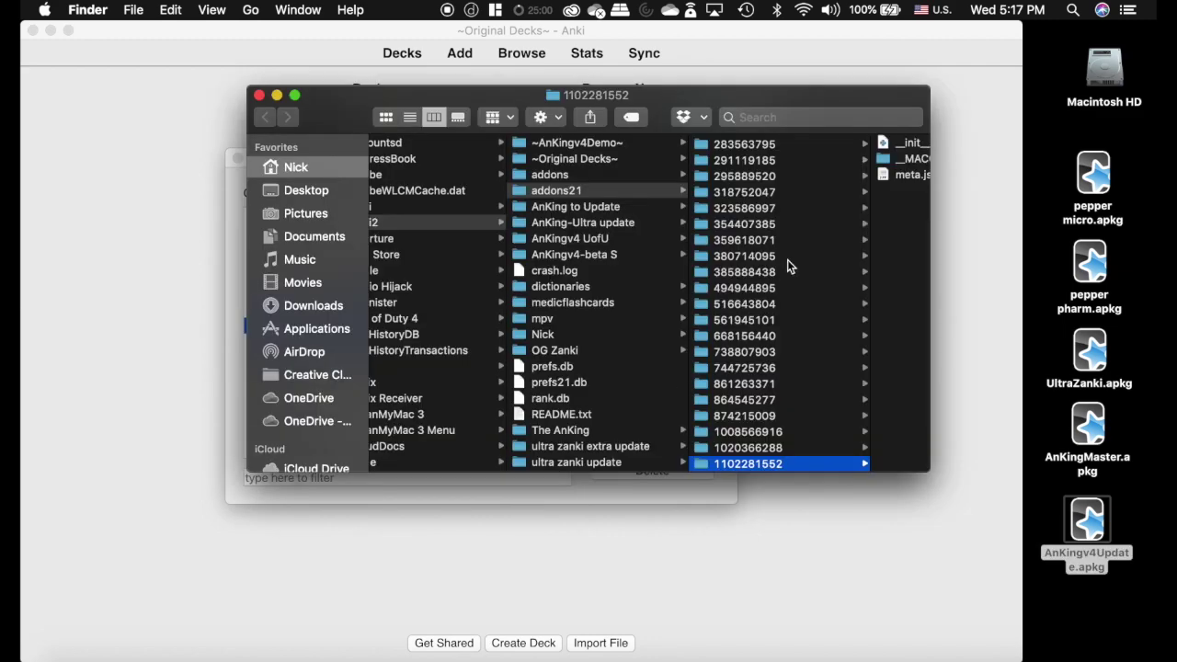
pyautogui.click(844, 148)
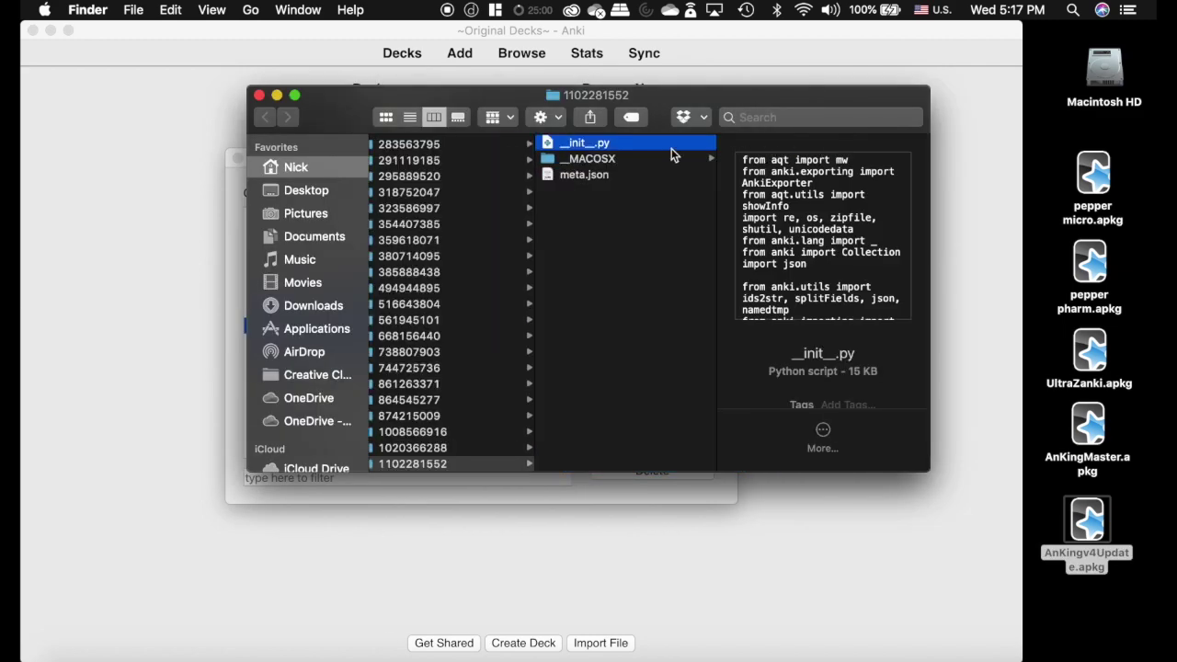
pyautogui.press('space')
pyautogui.scroll(-3, 242, 292)
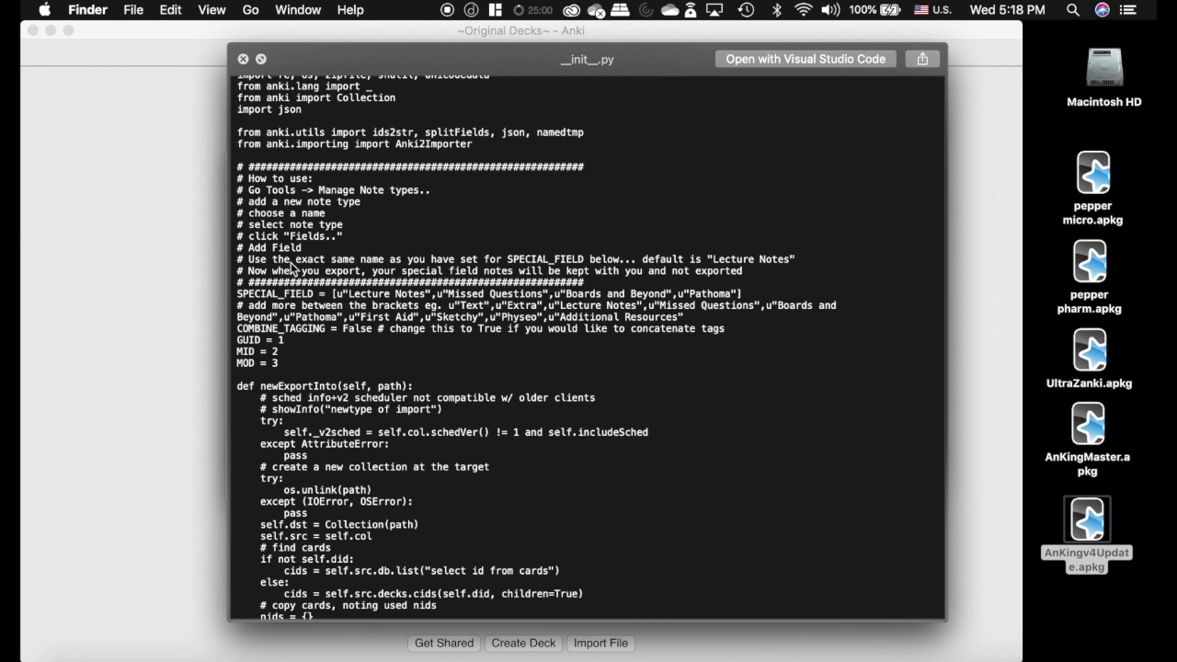
pyautogui.press('space')
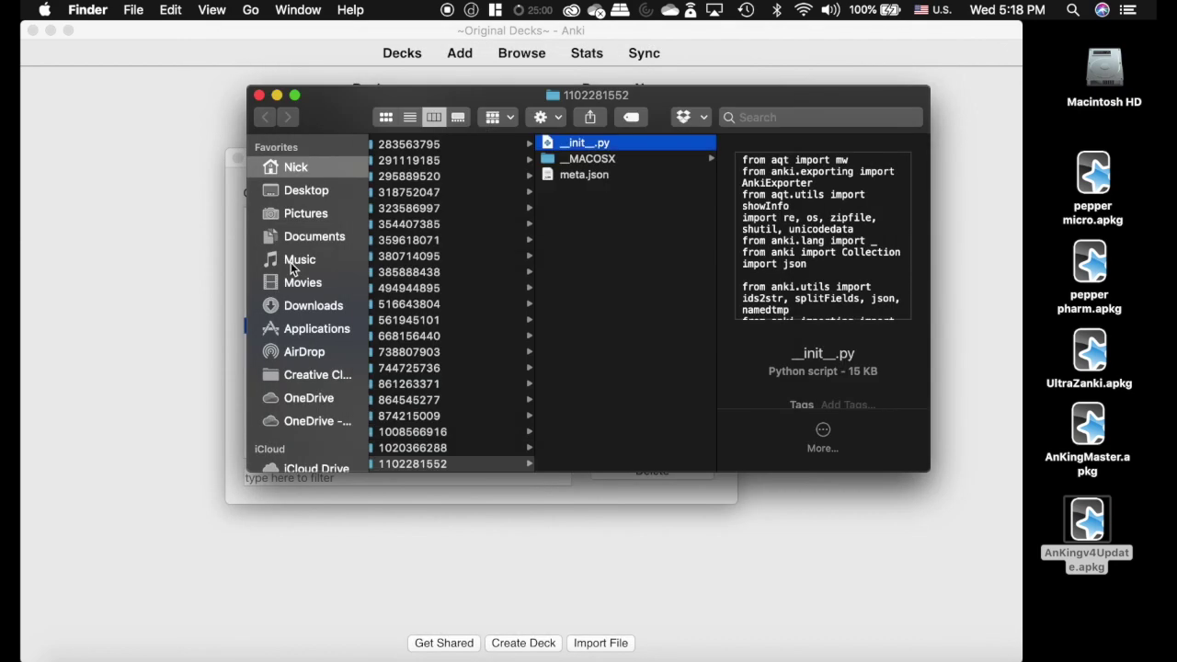
pyautogui.click(260, 95)
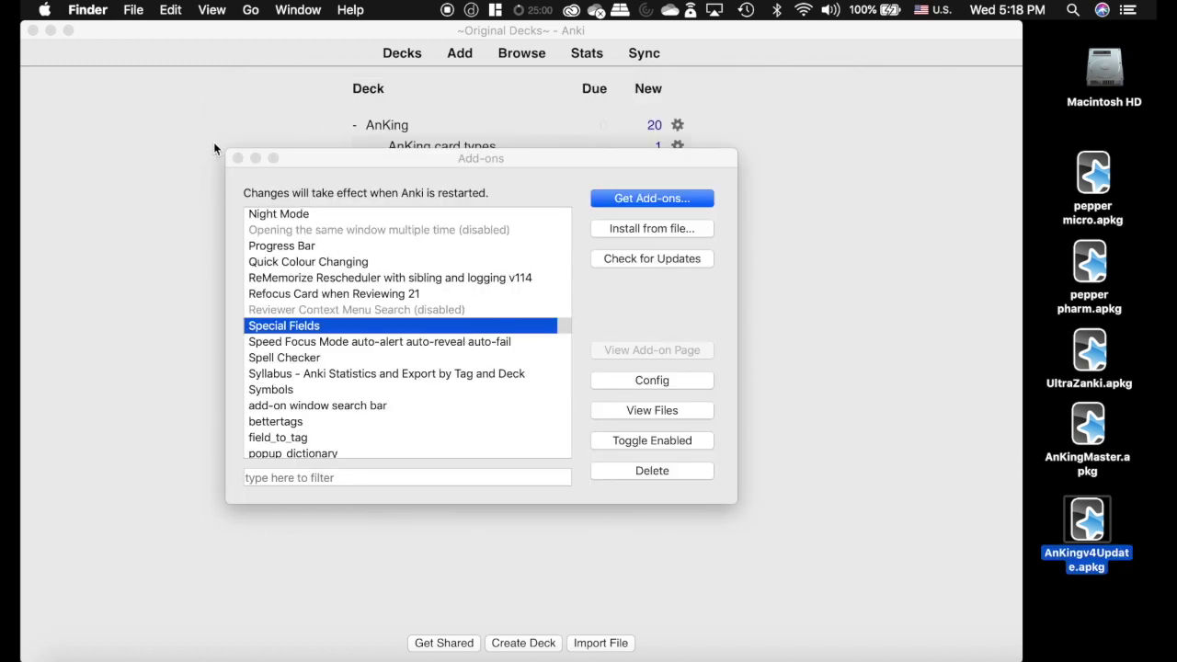
pyautogui.click(237, 158)
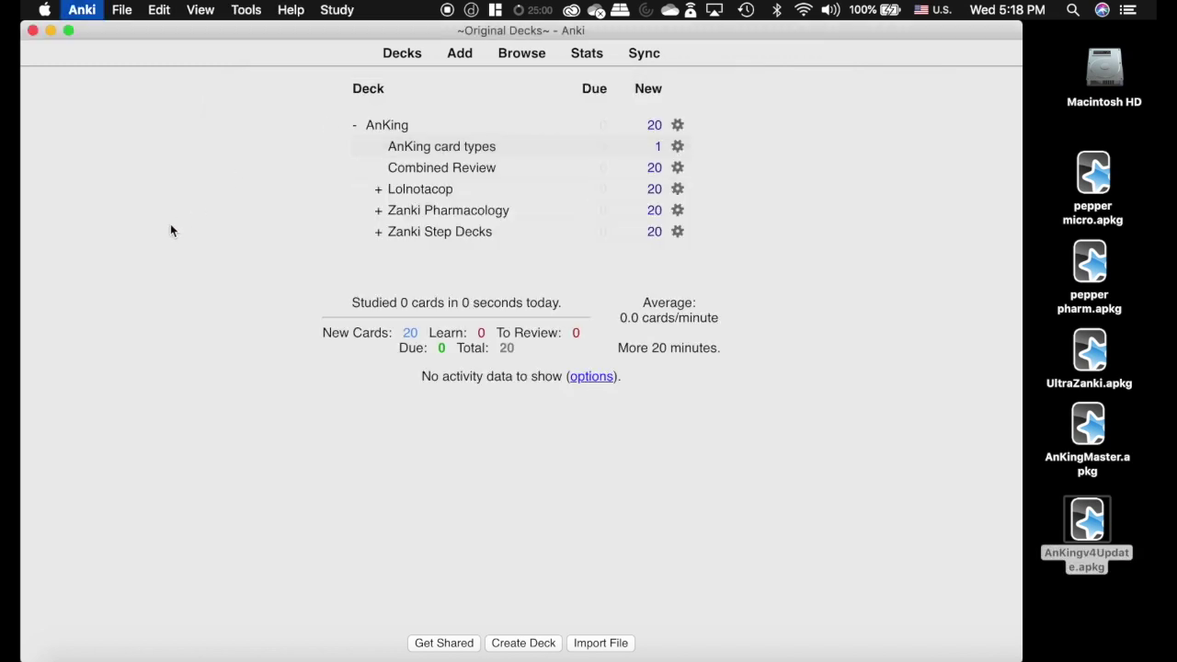
# Restart Anki and open the ~AnKingv4Demo~ profile.
pyautogui.press('super+q')
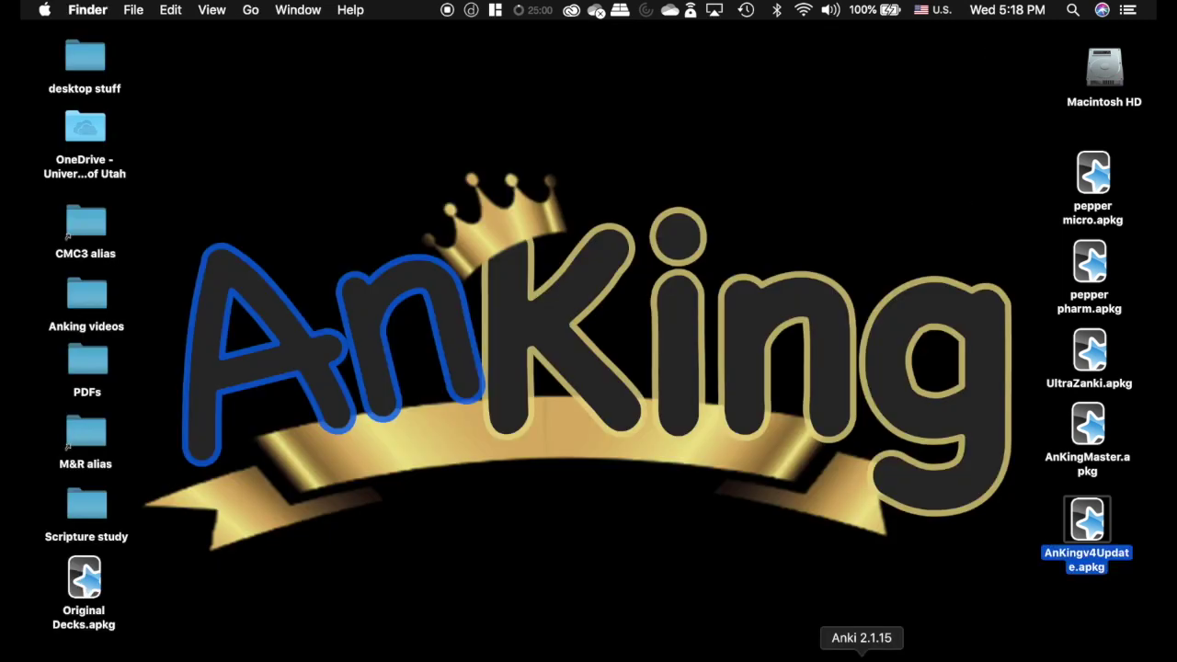
pyautogui.press('super+o')
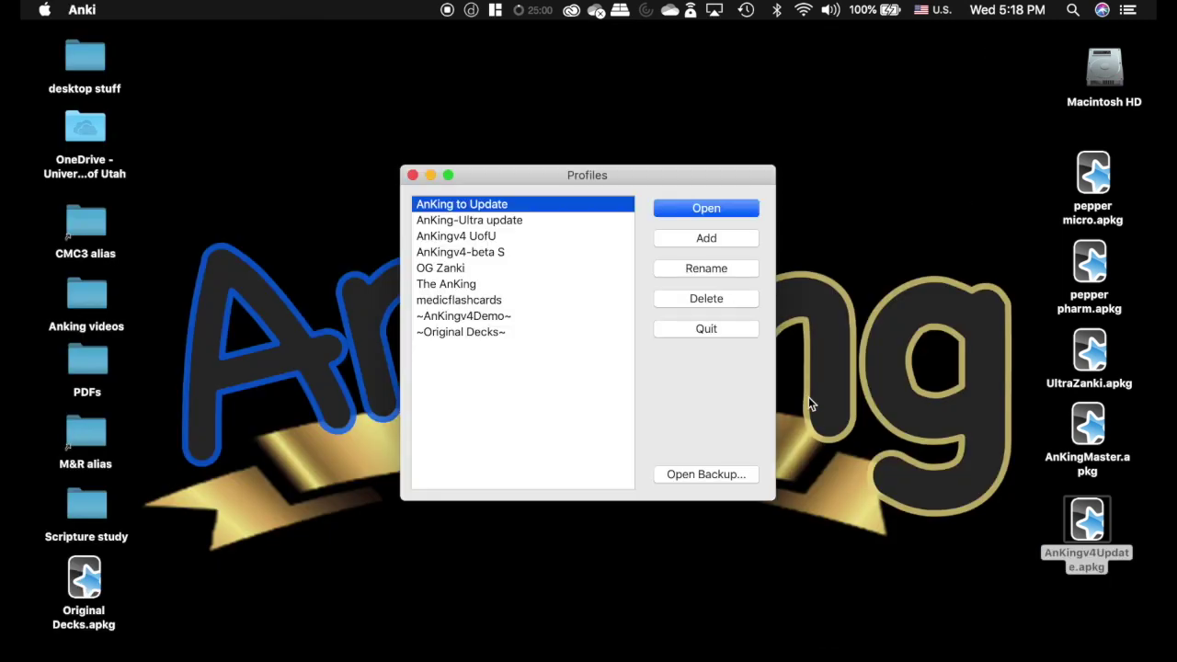
pyautogui.click(470, 318)
pyautogui.click(714, 207)
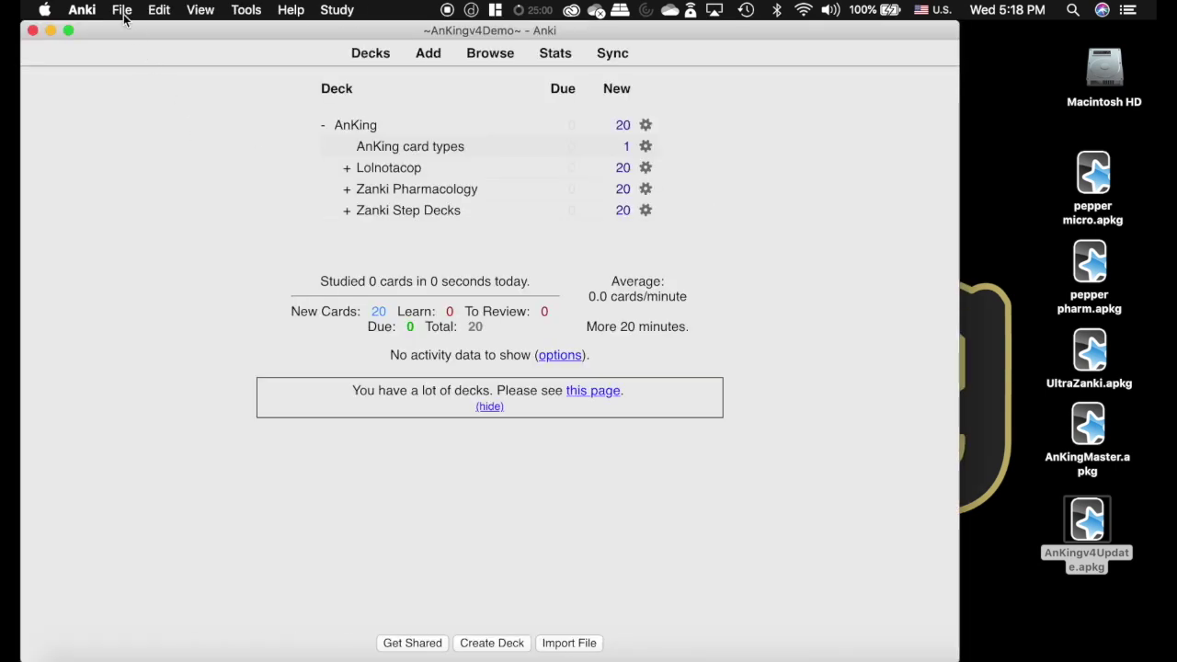
# Switch from the demo profile to the ~Original Decks~ profile.
pyautogui.click(122, 10)
pyautogui.click(131, 35)
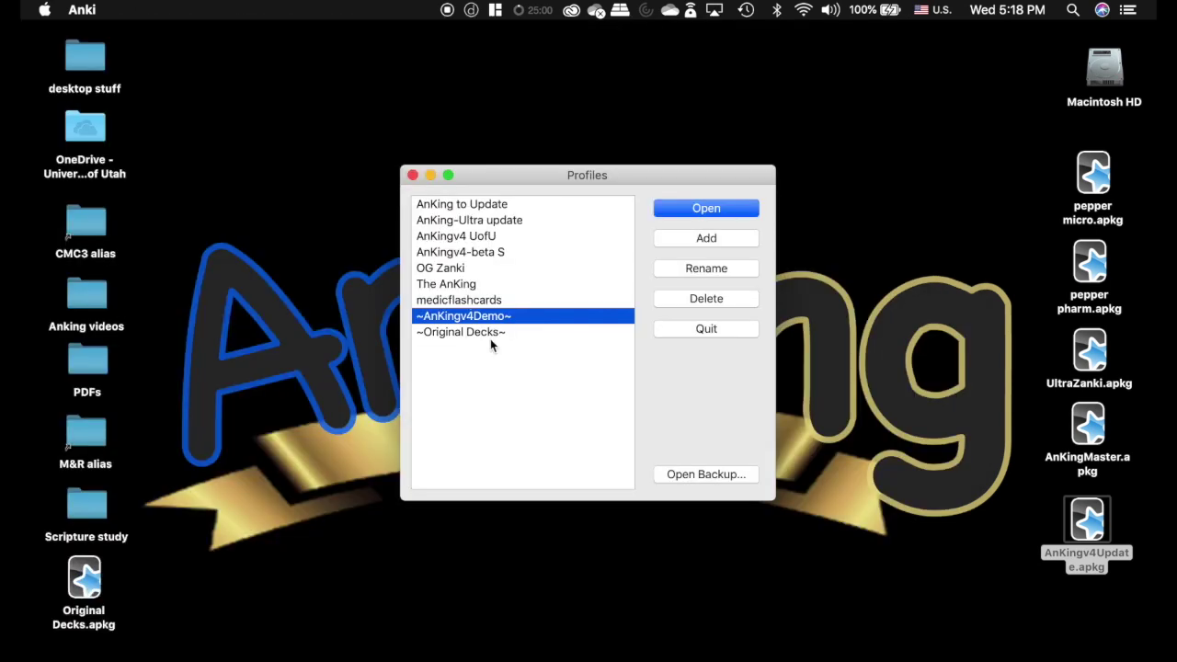
pyautogui.doubleClick(490, 338)
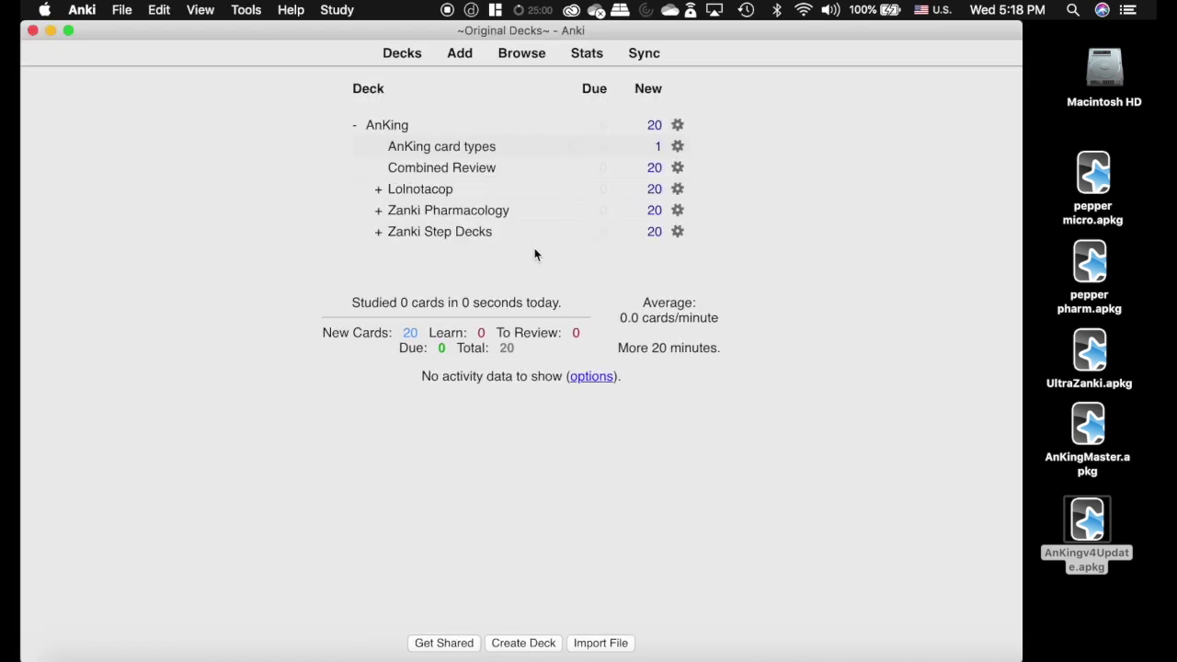
# Import AnKingv4Update.apkg from the Desktop, review the import summary's updated-notes line, and close the summary.
pyautogui.doubleClick(1095, 534)
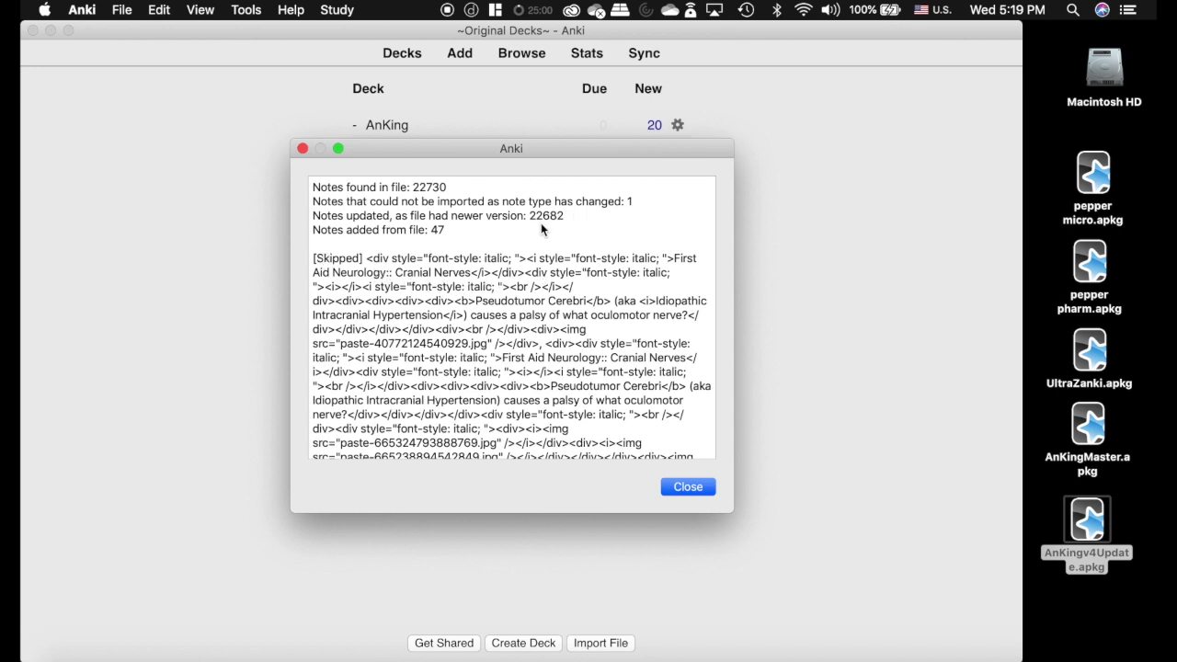
pyautogui.moveTo(583, 213); pyautogui.dragTo(310, 218)
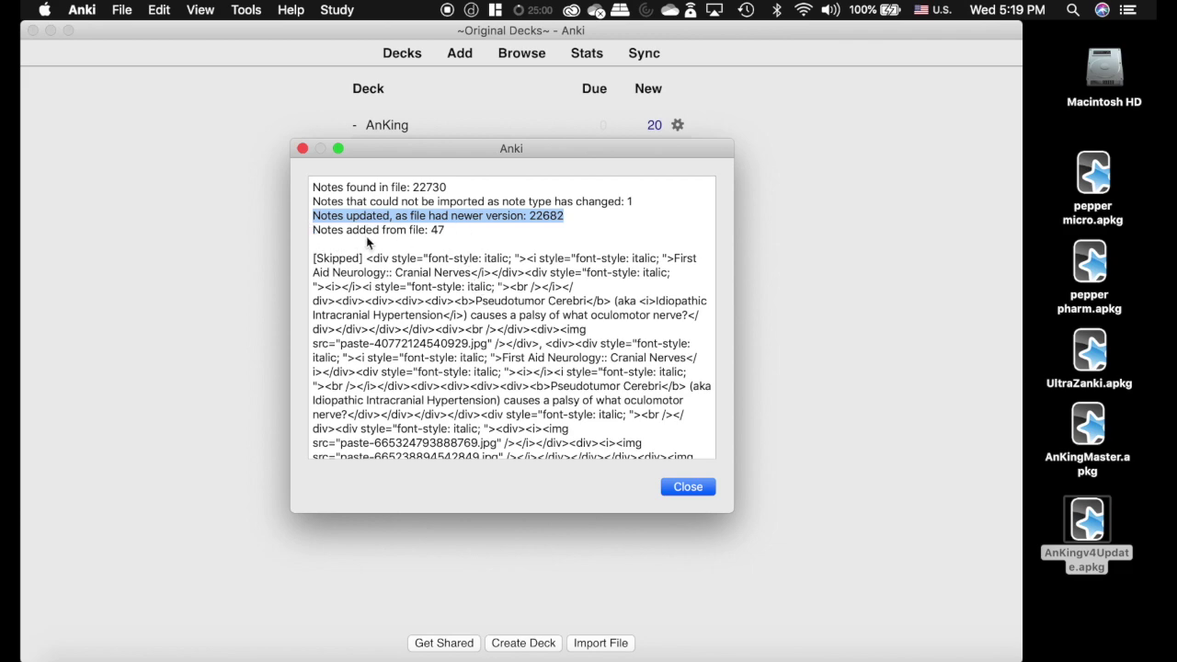
pyautogui.scroll(-3, 497, 357)
pyautogui.scroll(3, 497, 359)
pyautogui.click(681, 485)
# Look through the tag list in the card browser and clear the collection's unused tags.
pyautogui.click(523, 57)
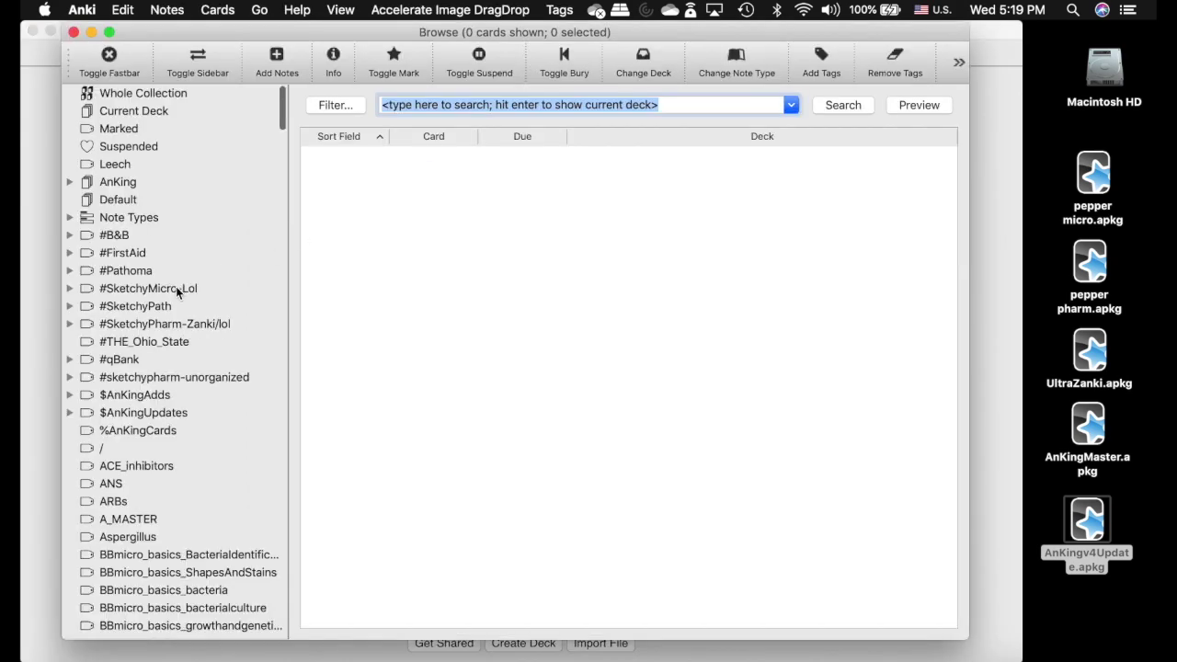
pyautogui.scroll(-5, 152, 334)
pyautogui.scroll(-10, 153, 333)
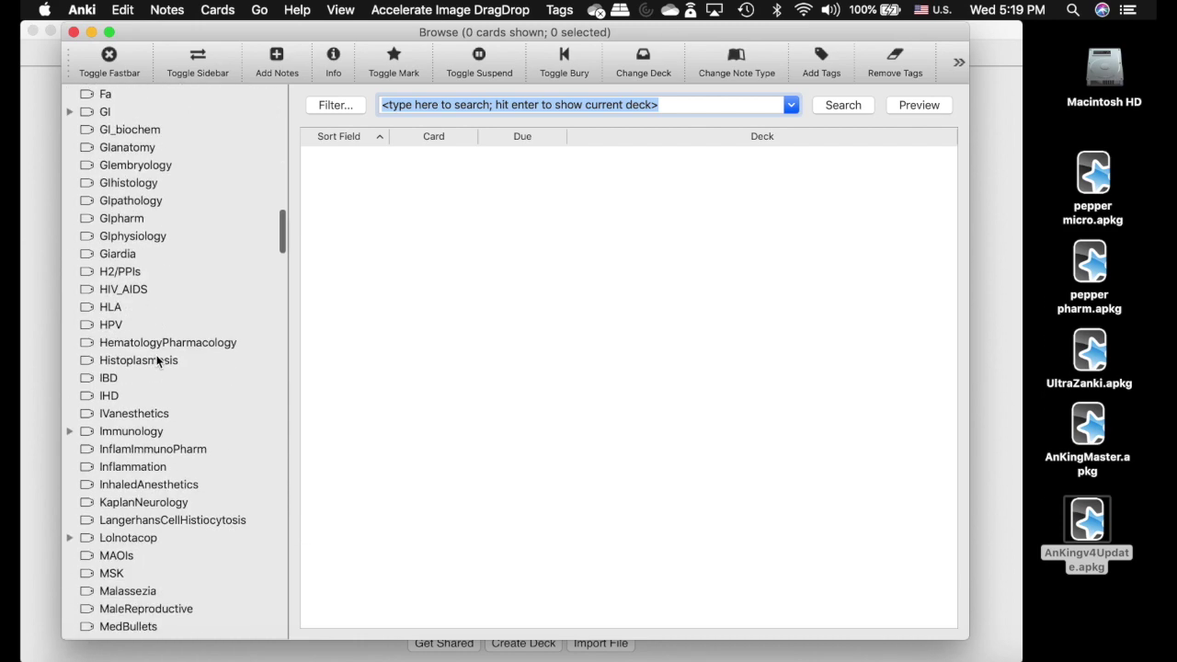
pyautogui.scroll(15, 156, 359)
pyautogui.scroll(-5, 138, 434)
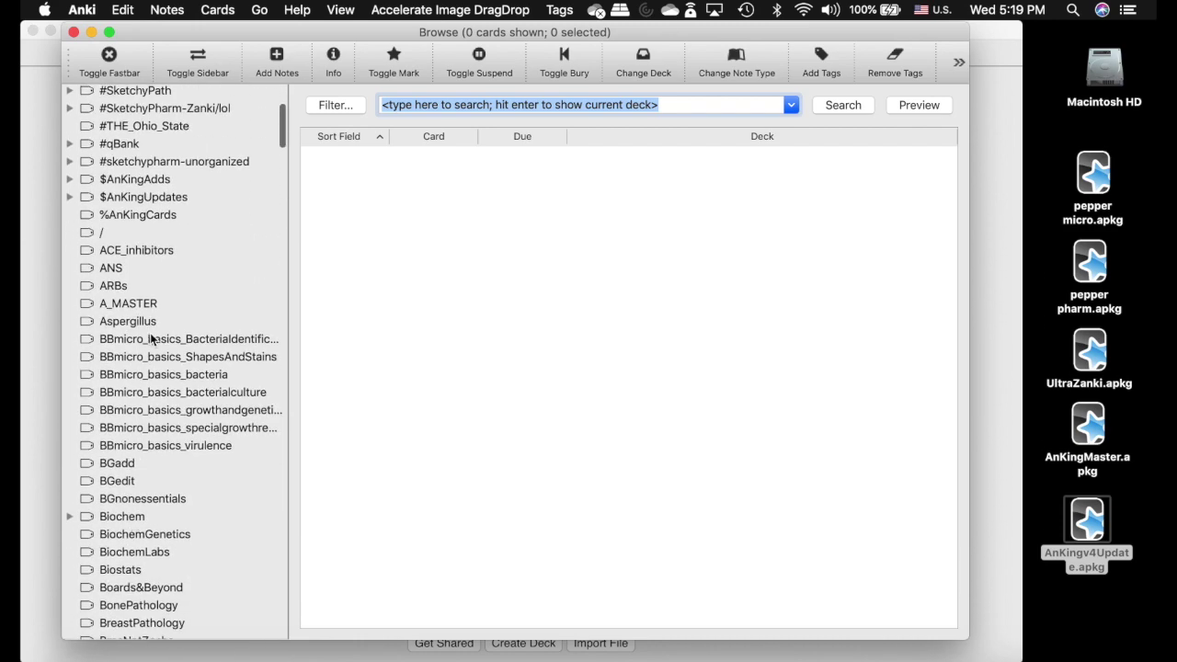
pyautogui.click(171, 9)
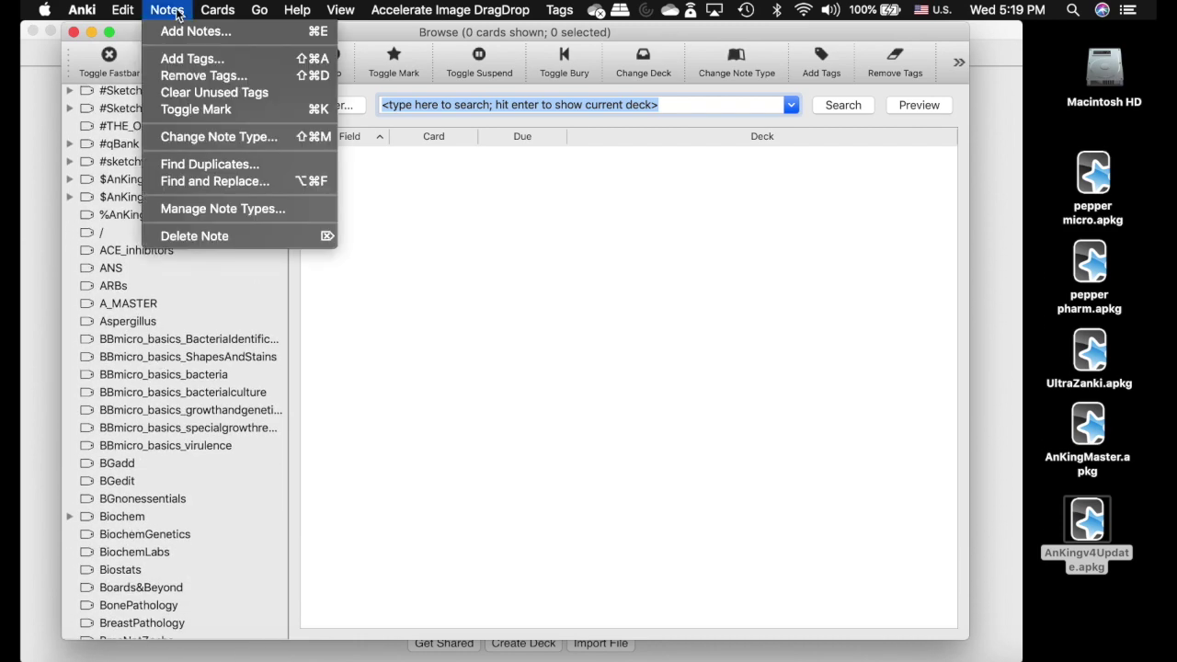
pyautogui.click(214, 94)
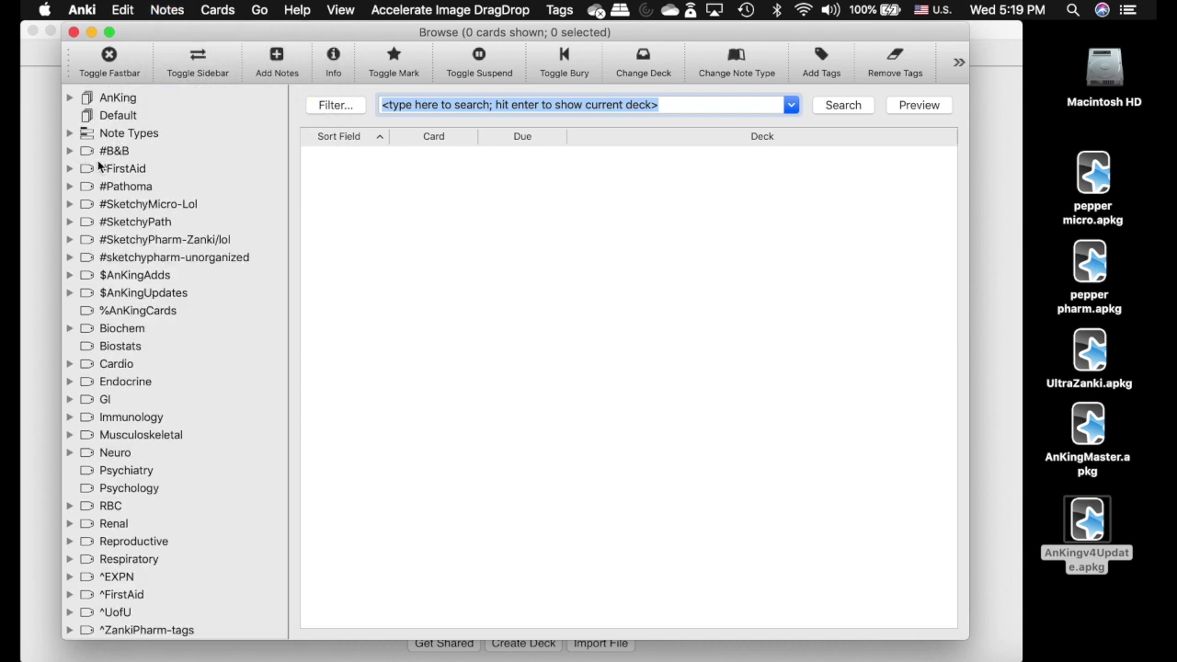
pyautogui.scroll(3, 144, 454)
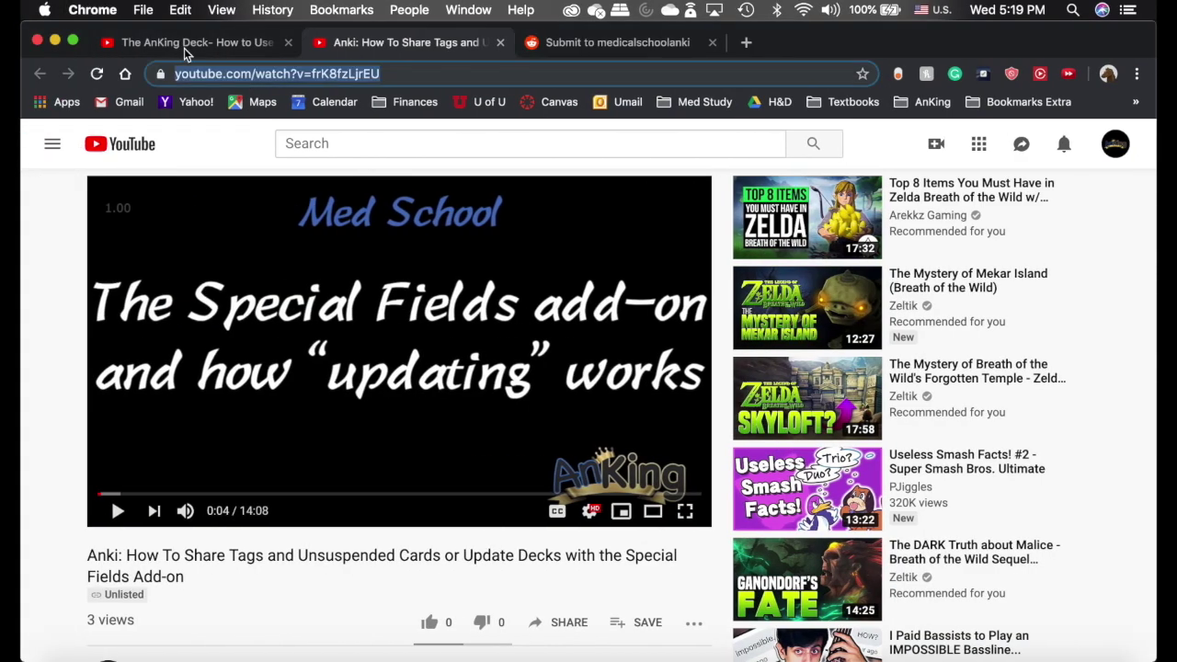
# Show the AnKing Deck and Special Fields tutorial videos in Chrome, then return to Anki and close the card browser.
pyautogui.click(185, 42)
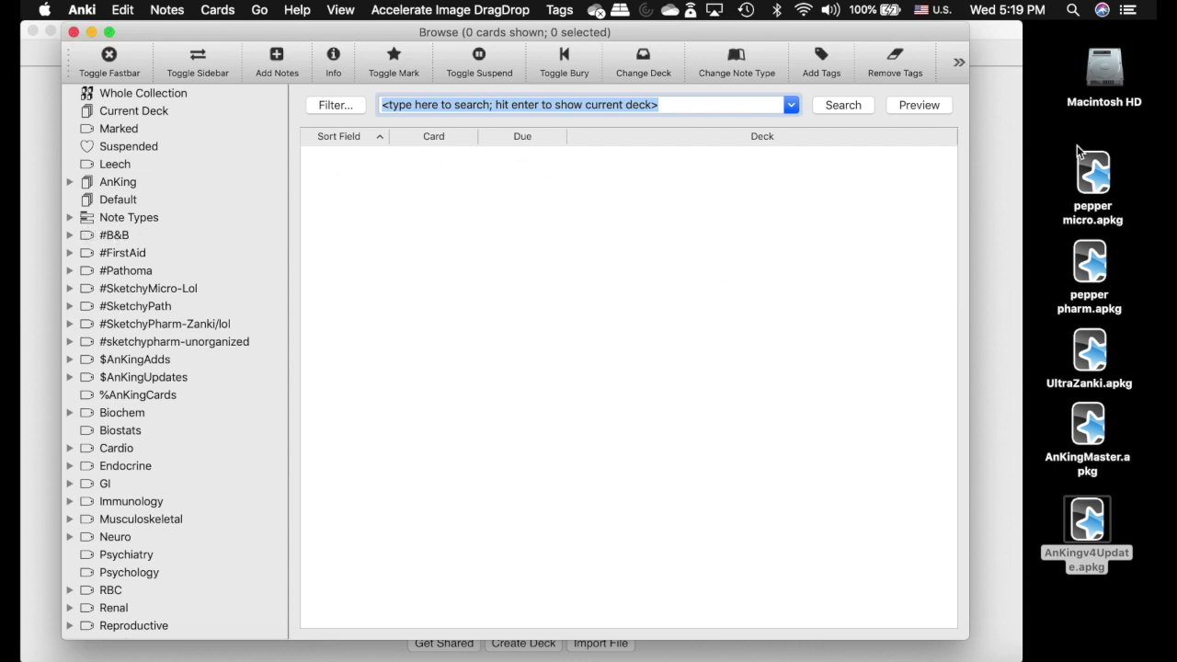
pyautogui.hotkey('ctrl', 'Left')
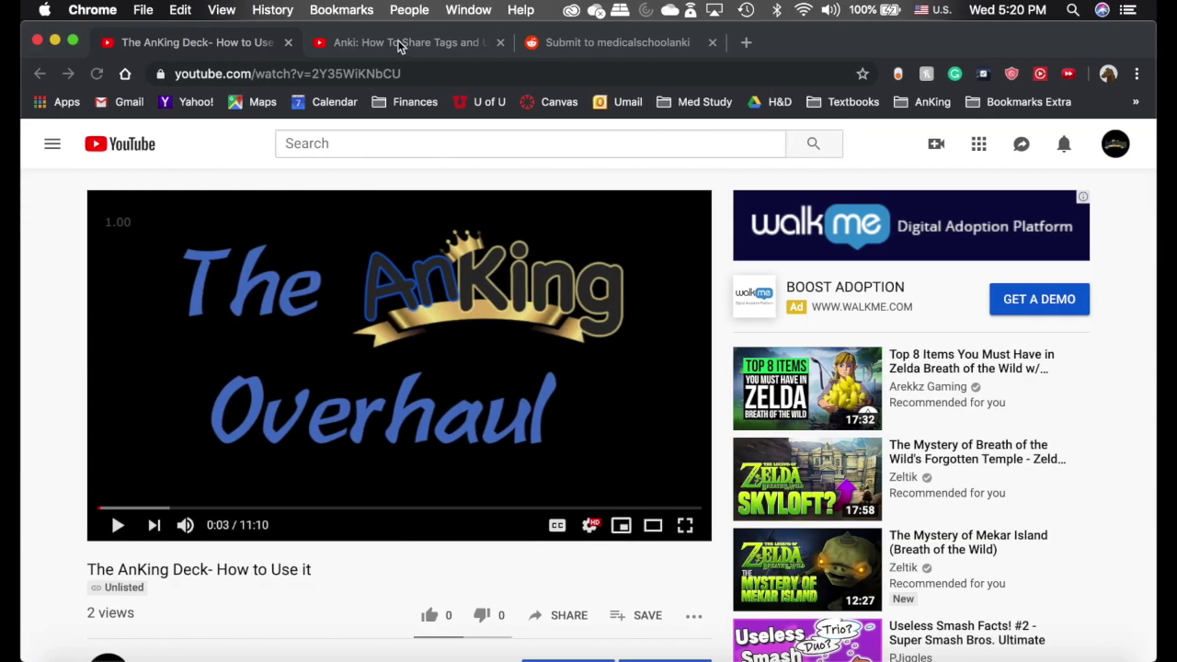
pyautogui.click(396, 43)
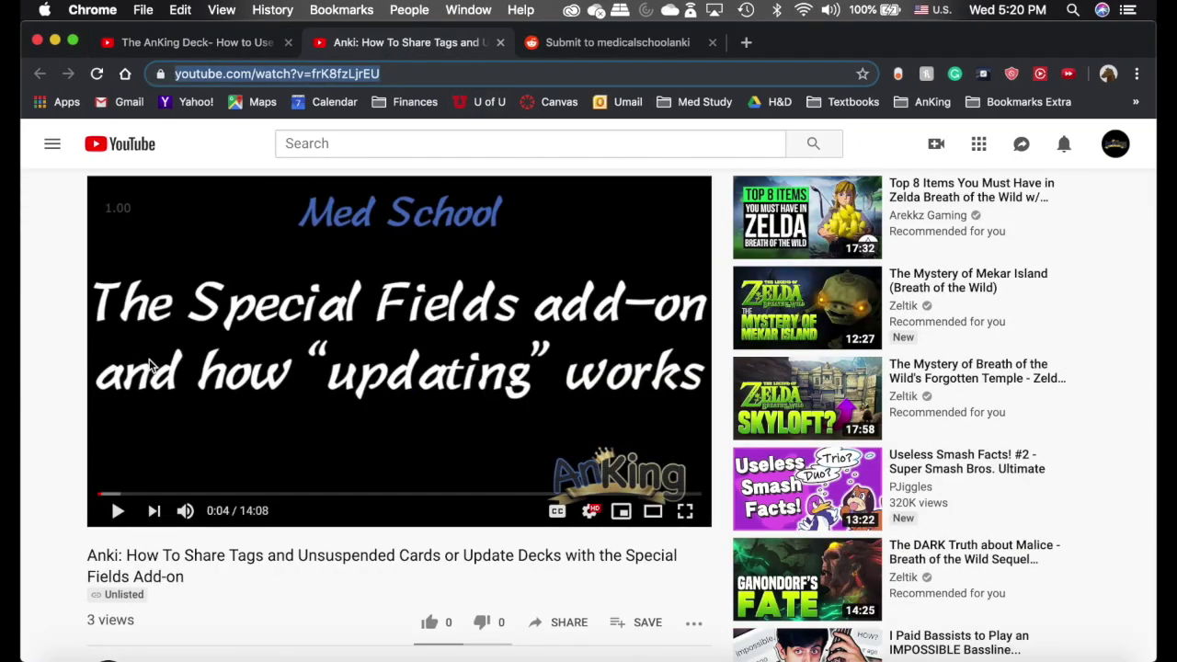
pyautogui.hotkey('ctrl', 'Right')
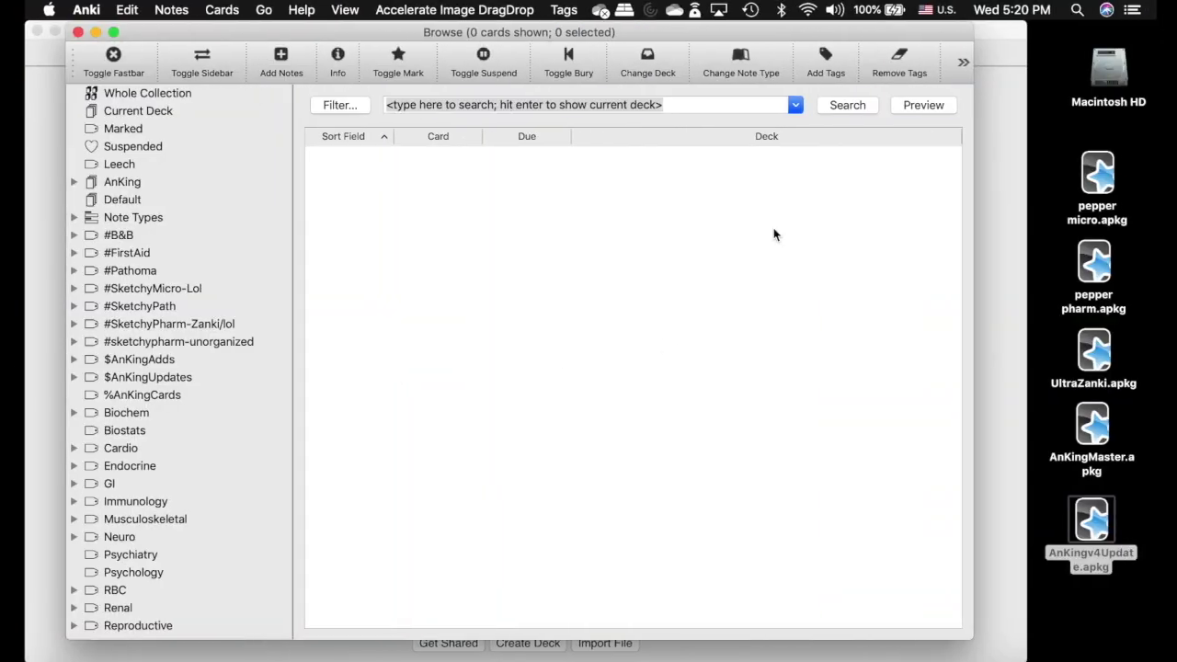
pyautogui.press('Escape')
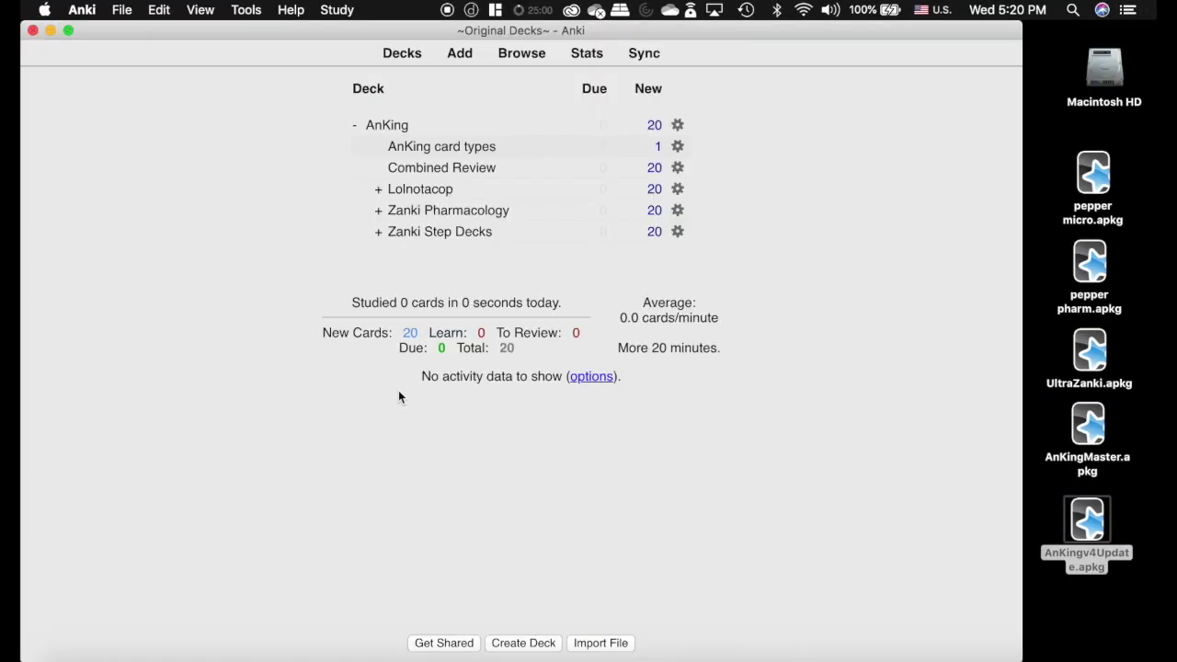
# Check the cards tagged #SketchyMicro-Lol in the card browser and close it.
pyautogui.click(524, 52)
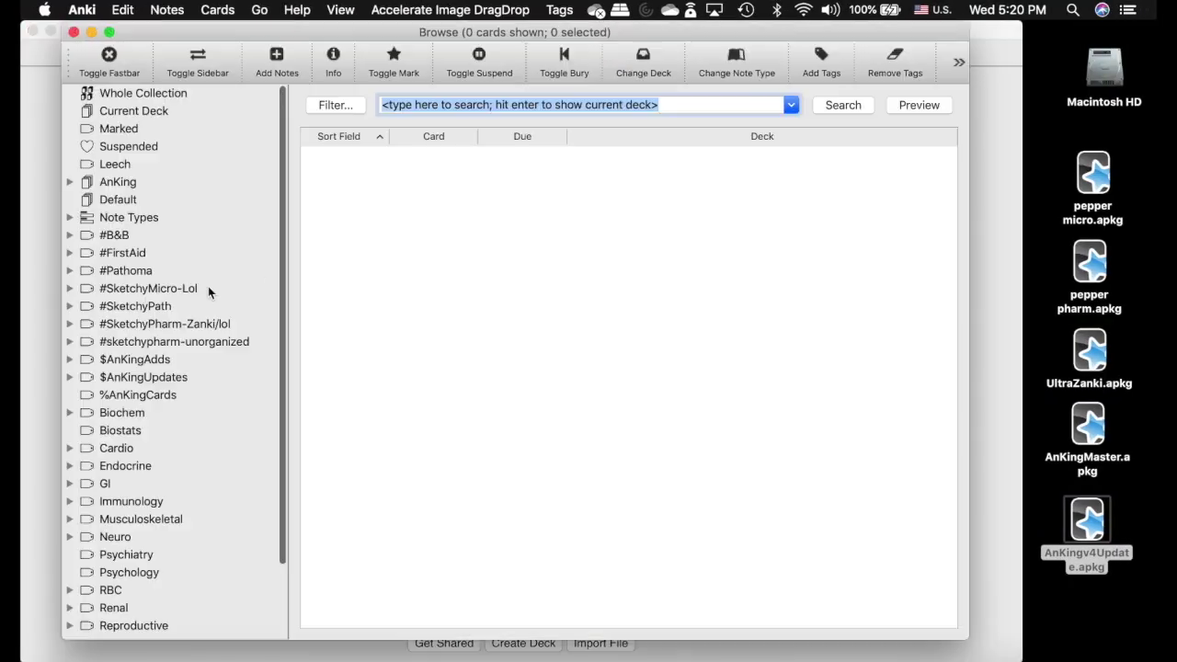
pyautogui.click(208, 288)
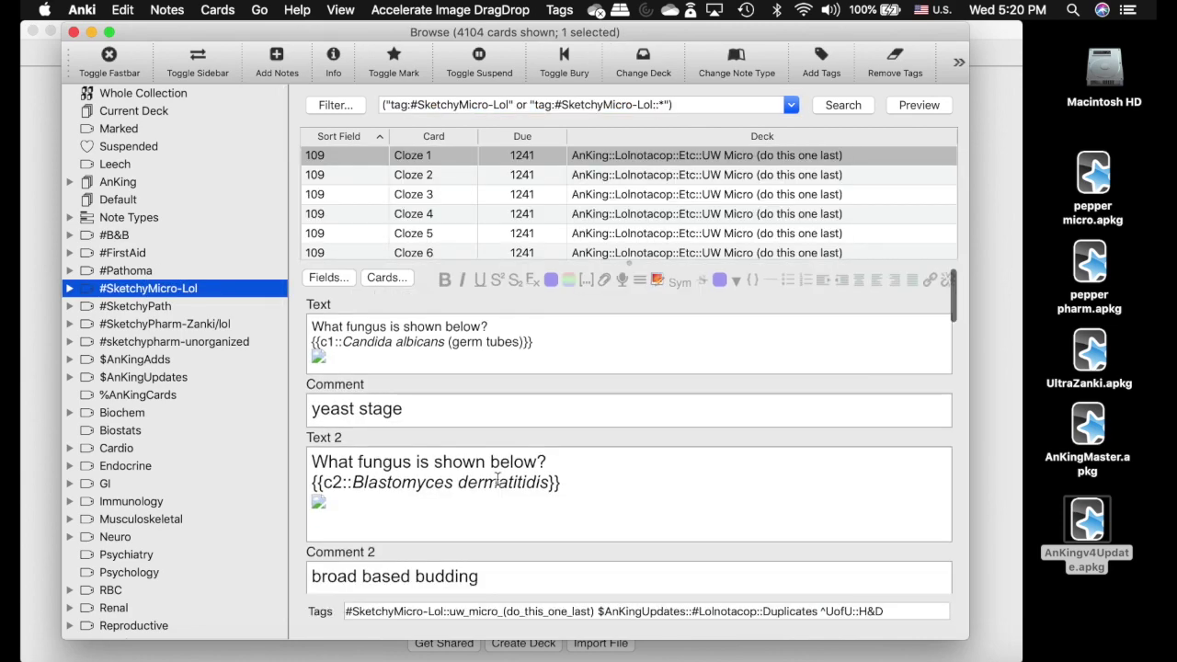
pyautogui.scroll(-5, 498, 480)
pyautogui.scroll(-10, 497, 479)
pyautogui.click(281, 294)
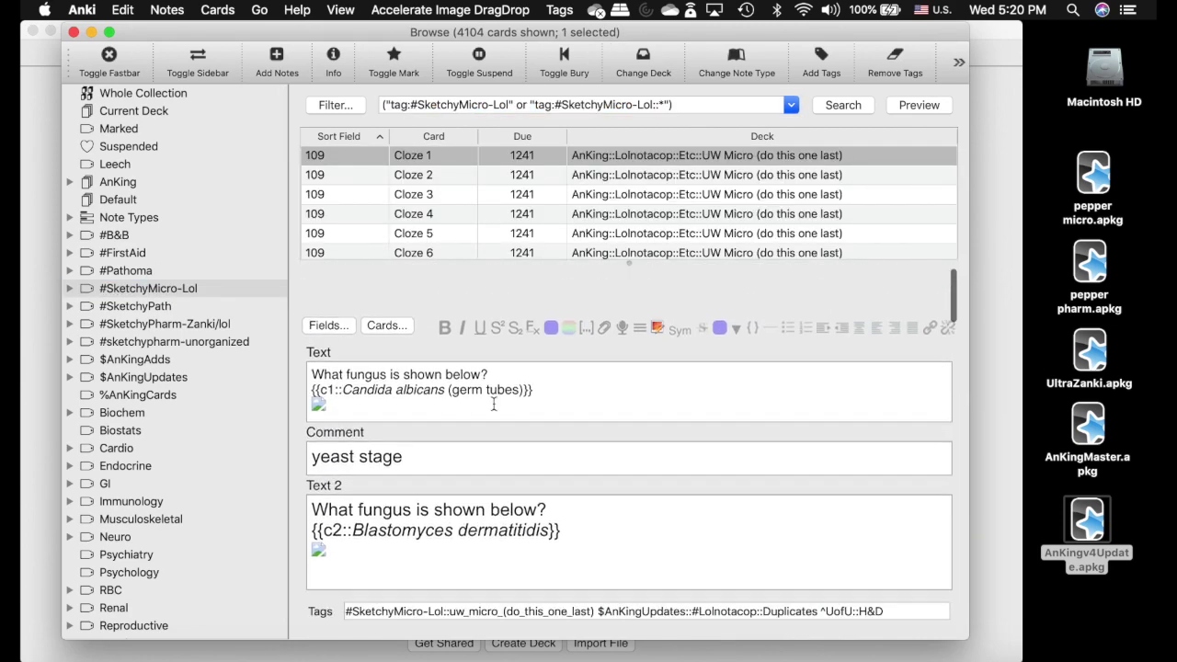
pyautogui.click(73, 32)
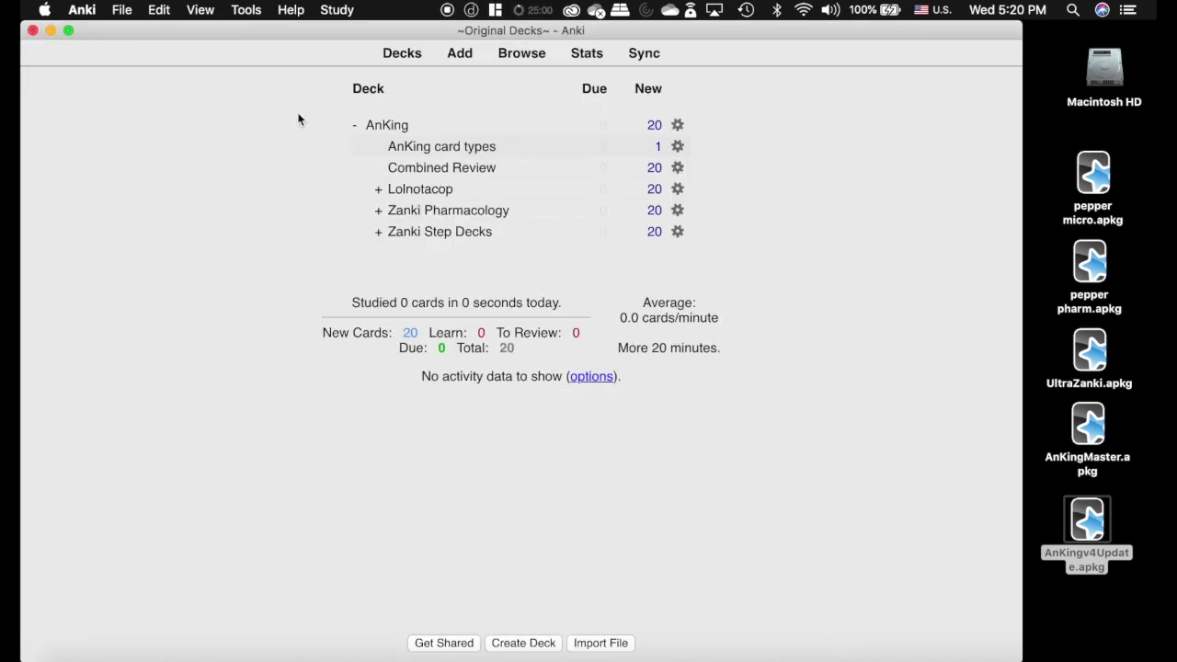
# Import pepper micro.apkg from the Desktop into the current profile.
pyautogui.click(1043, 179)
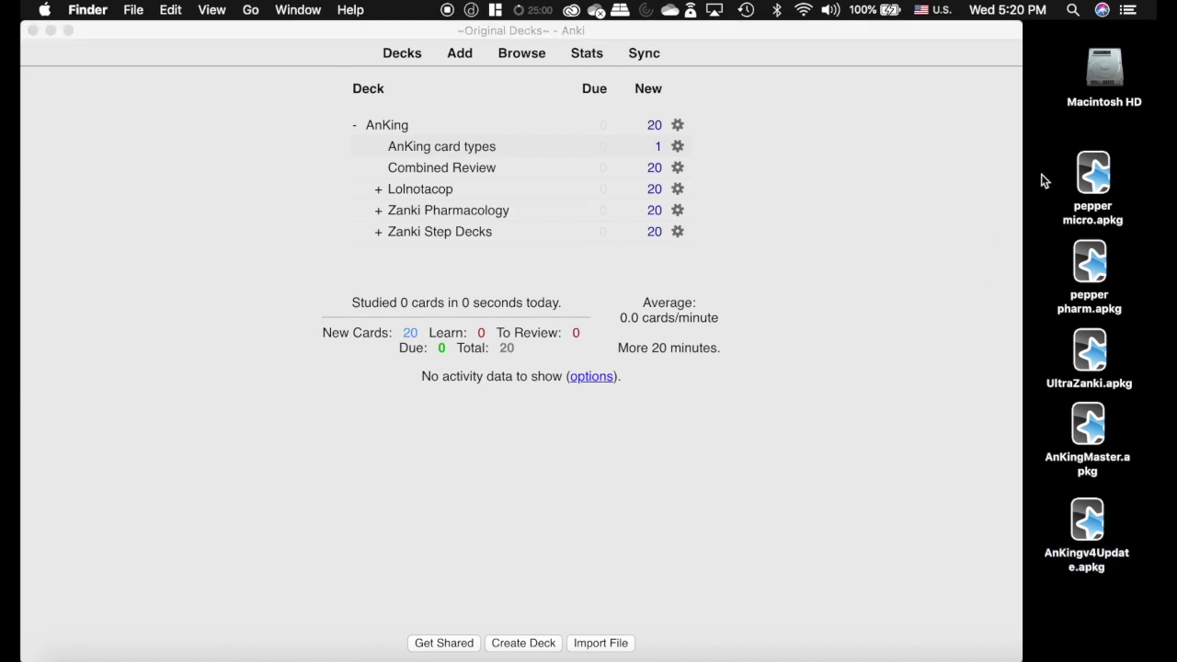
pyautogui.click(761, 150)
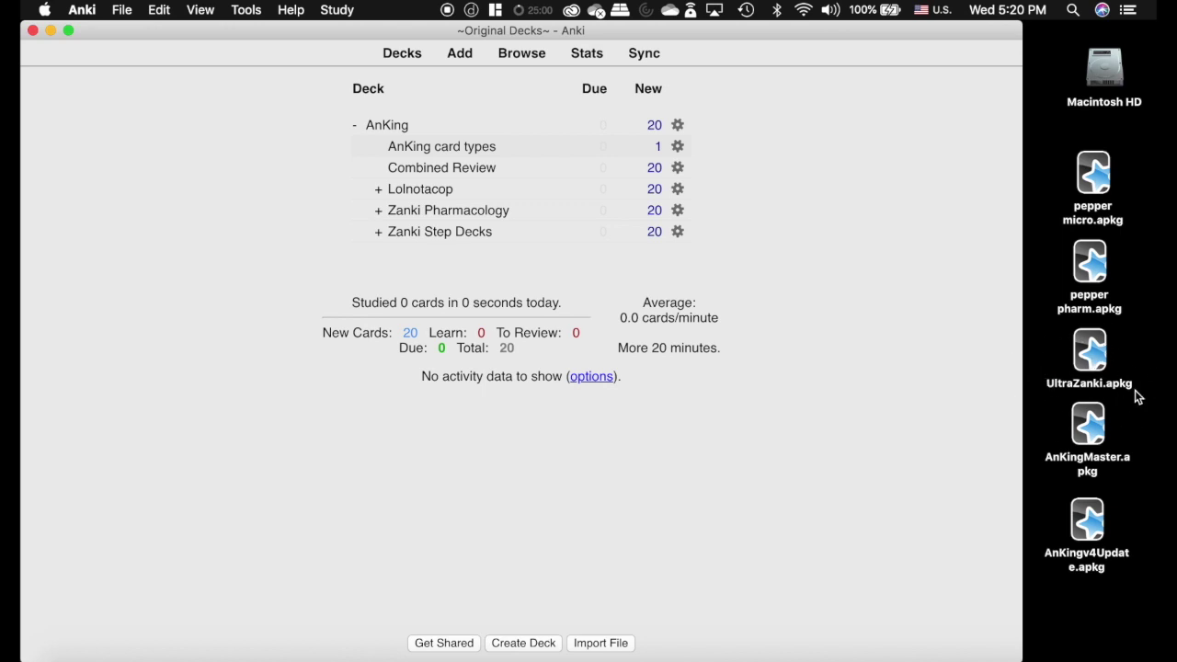
pyautogui.click(1095, 187)
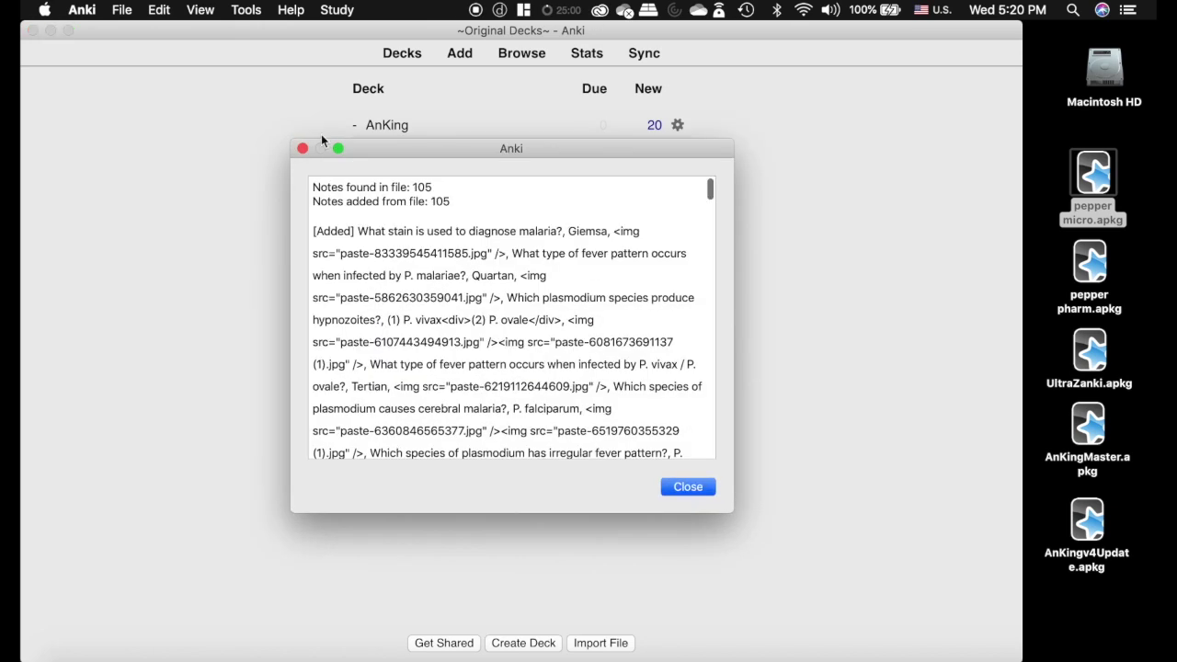
# Close the import report and delete the Sketchy deck together with its Sketchy Micro subdeck.
pyautogui.click(690, 487)
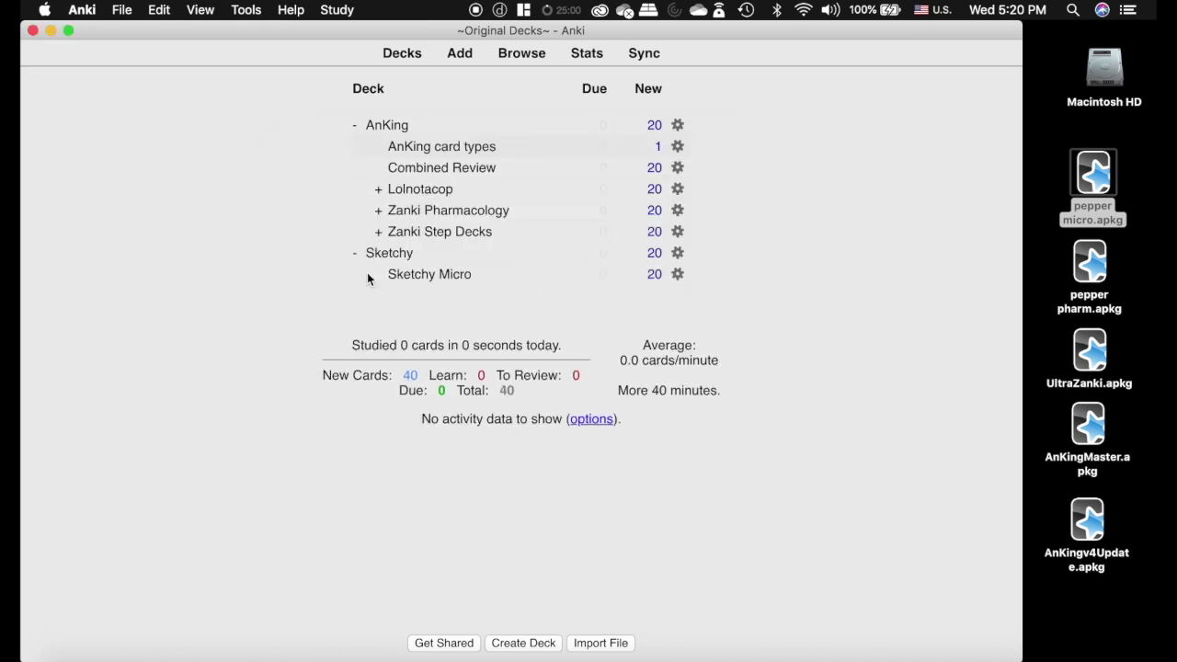
pyautogui.click(677, 253)
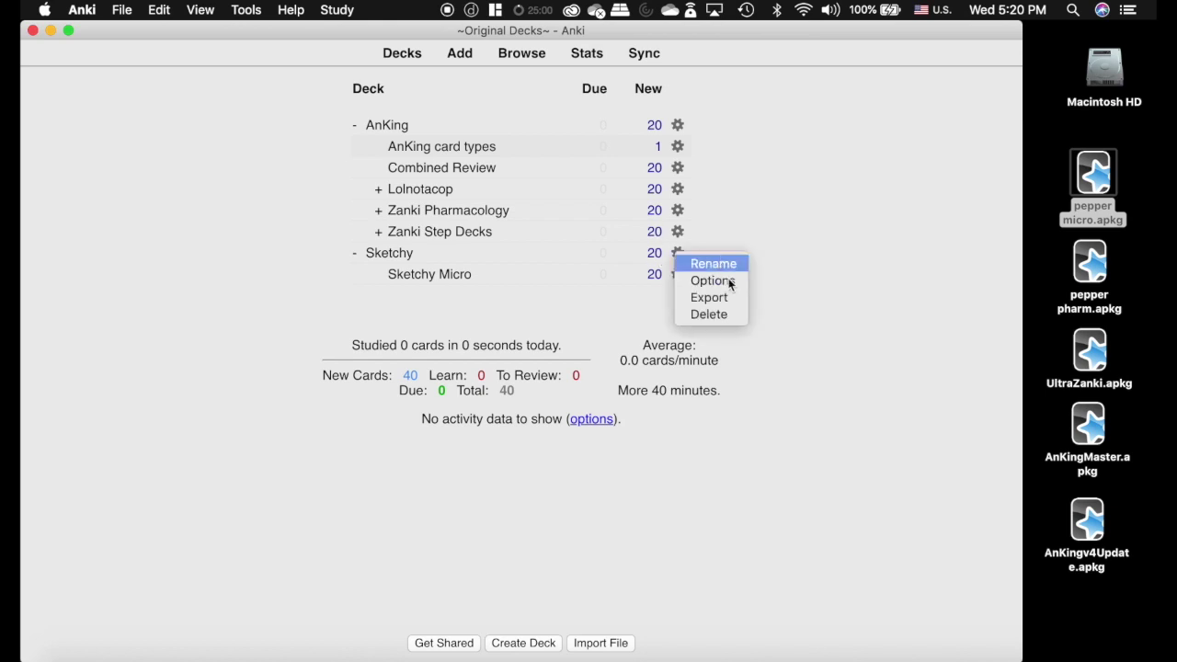
pyautogui.click(733, 318)
pyautogui.click(650, 363)
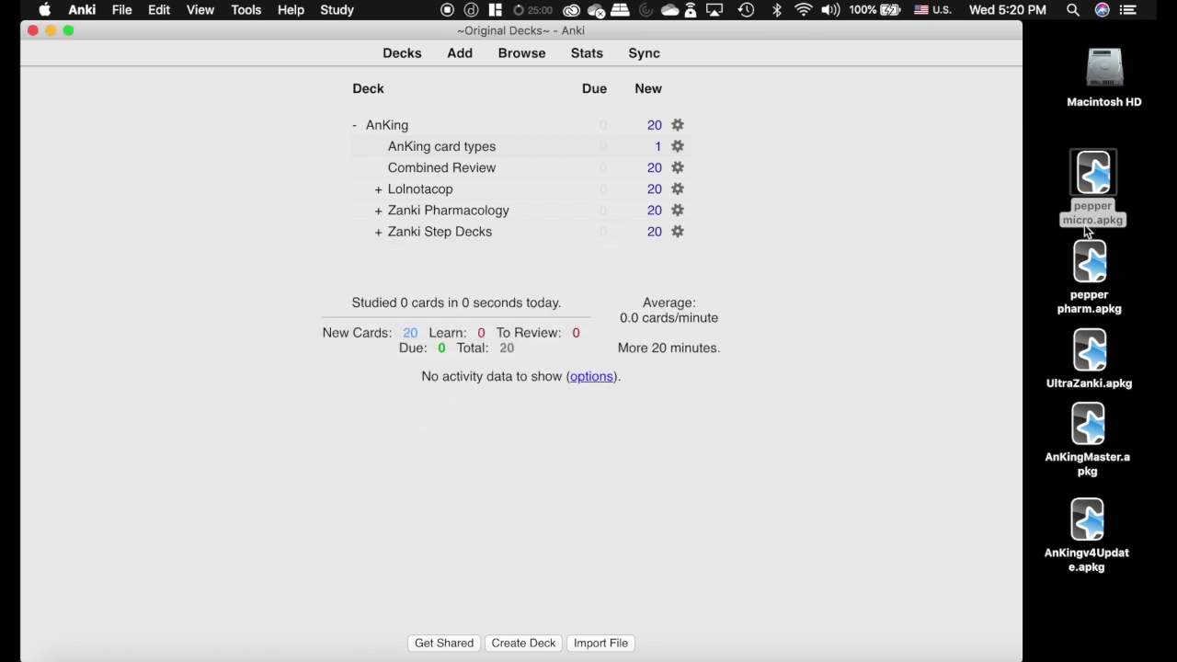
# Run the media check, look through the list of unused media files, and close the report without deleting any.
pyautogui.click(246, 9)
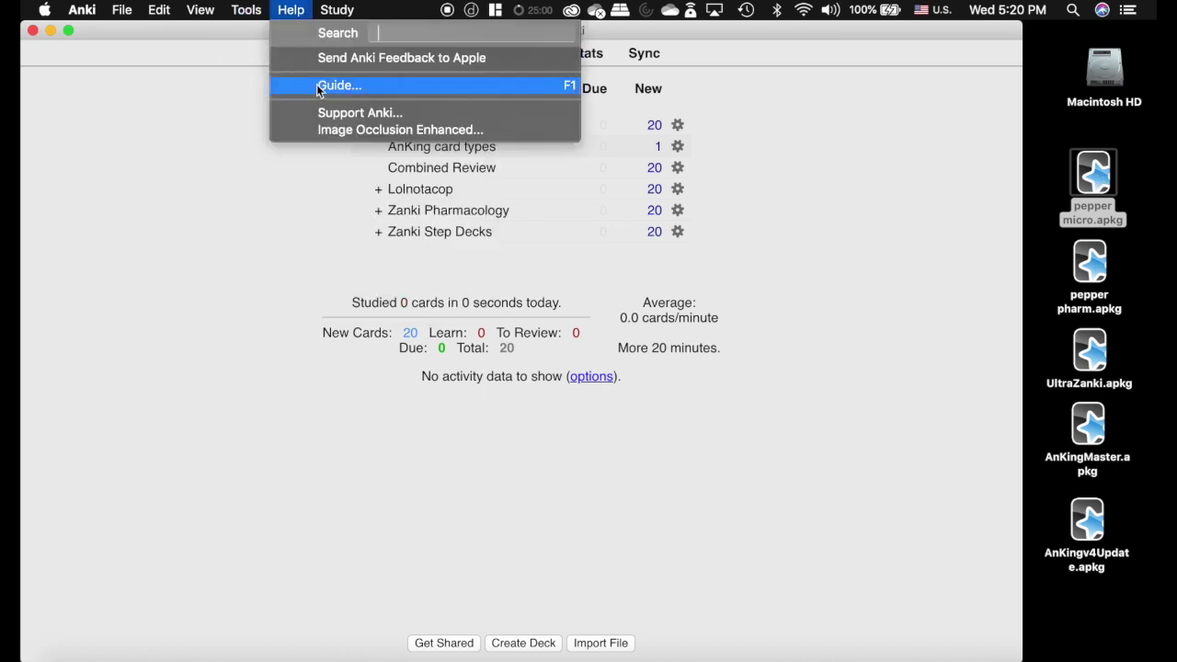
pyautogui.click(268, 93)
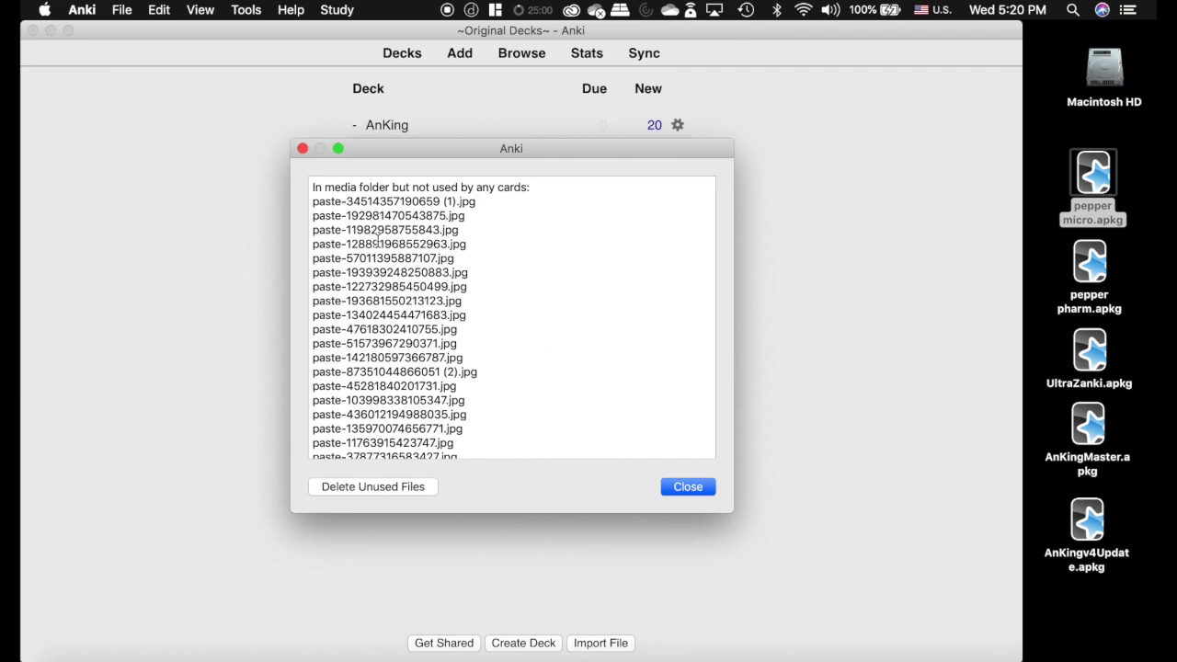
pyautogui.scroll(-10, 455, 311)
pyautogui.scroll(-15, 458, 311)
pyautogui.scroll(10, 458, 304)
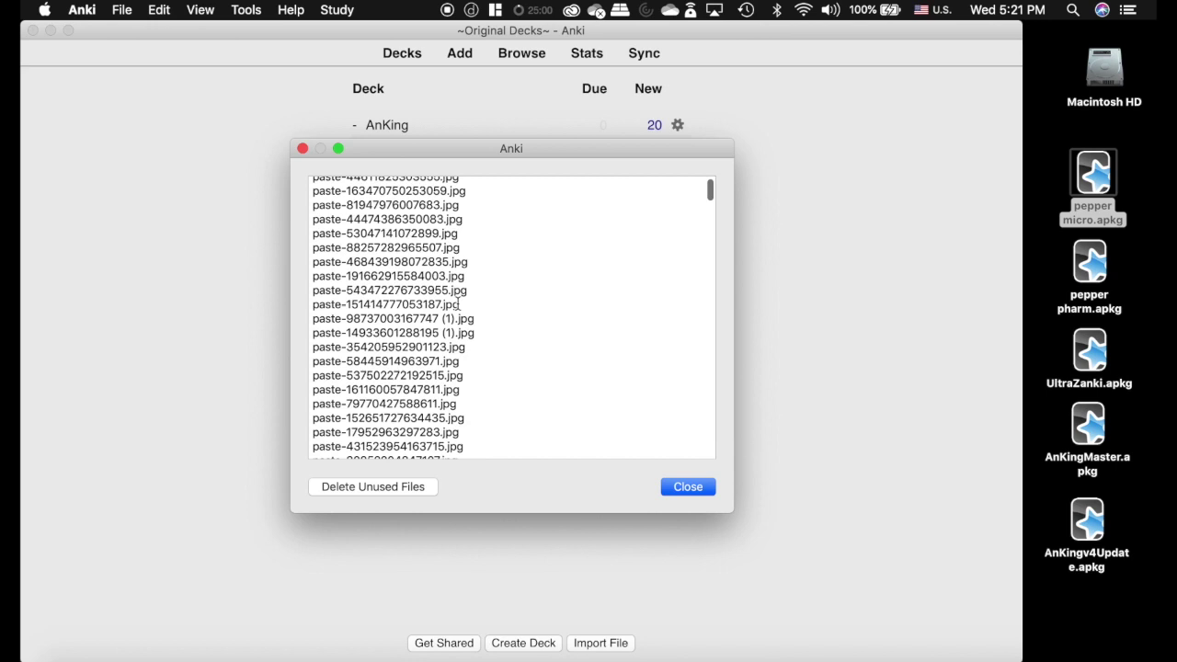
pyautogui.click(303, 149)
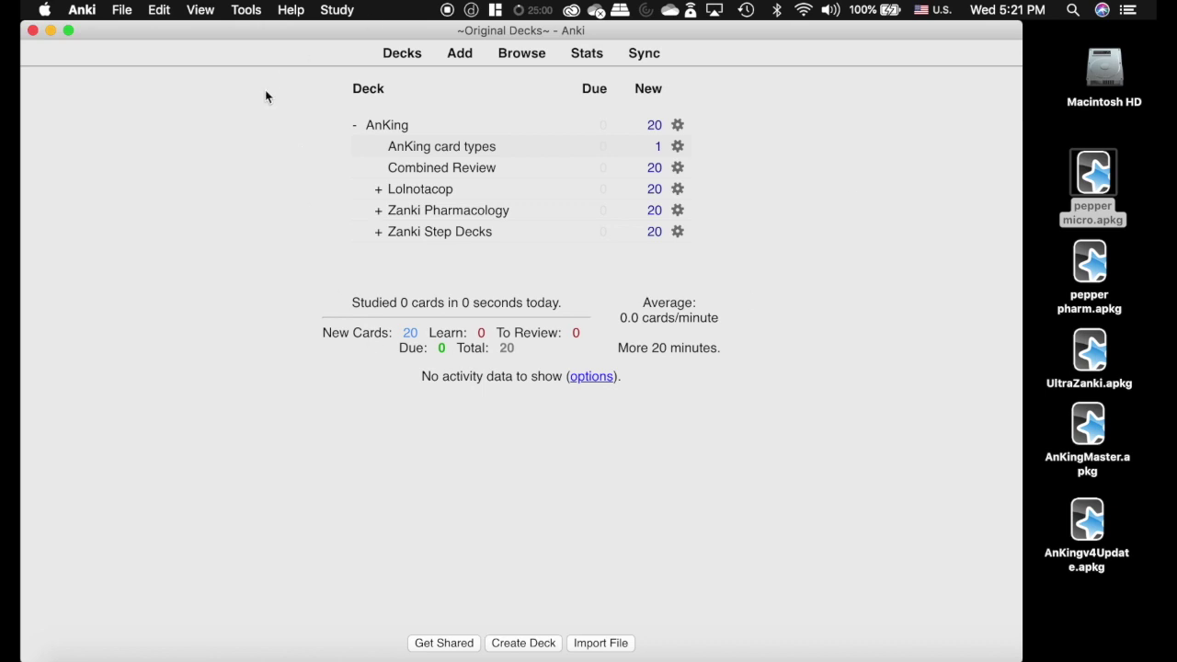
# Switch to Chrome, review the Reddit draft's troubleshooting section, change notes and video instructions, and return to Anki.
pyautogui.hotkey('ctrl', 'Left')
pyautogui.click(625, 44)
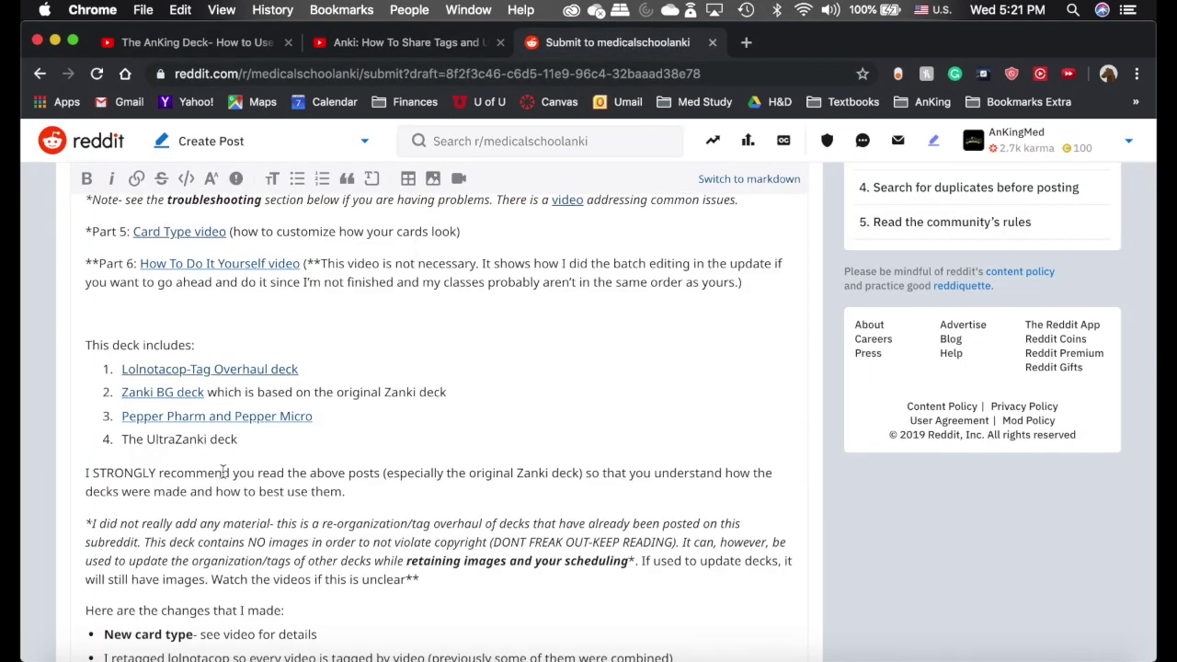
pyautogui.scroll(-20, 480, 450)
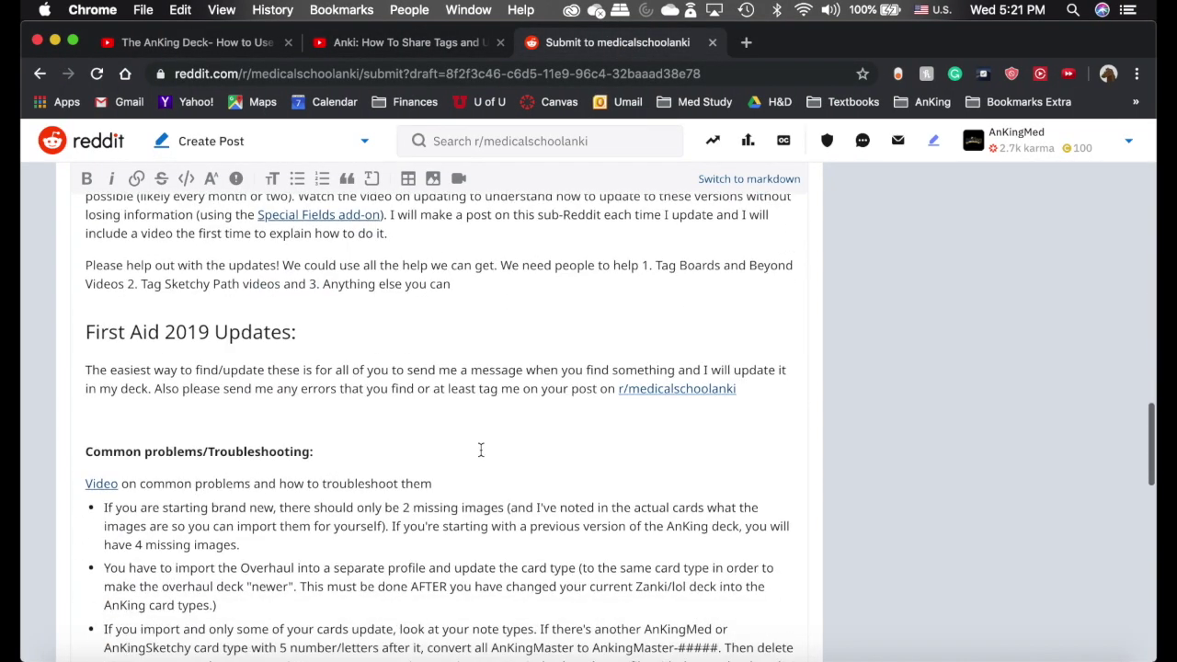
pyautogui.scroll(1, 480, 450)
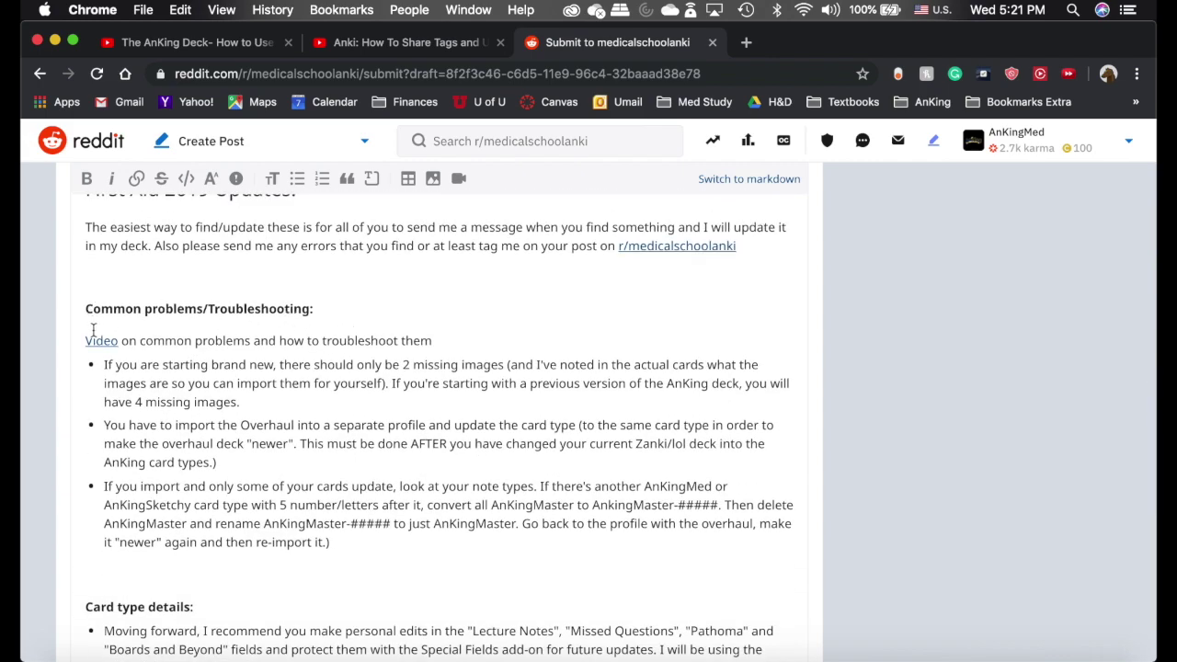
pyautogui.scroll(15, 375, 336)
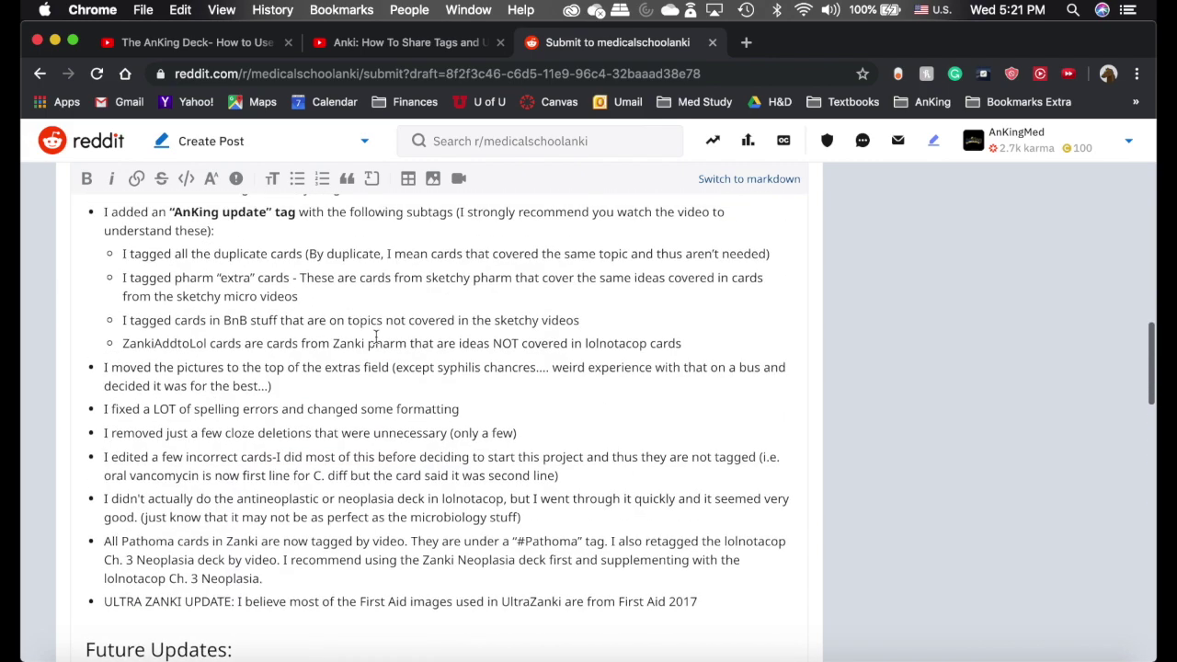
pyautogui.scroll(6, 375, 337)
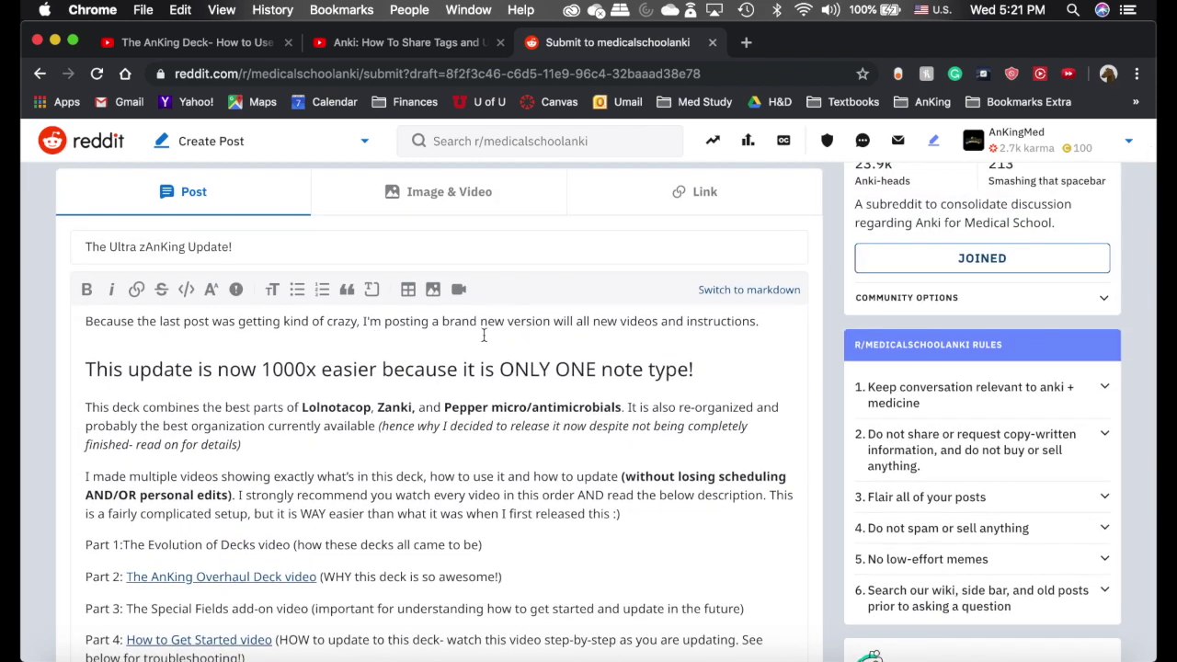
pyautogui.scroll(-6, 508, 382)
pyautogui.scroll(-1, 508, 381)
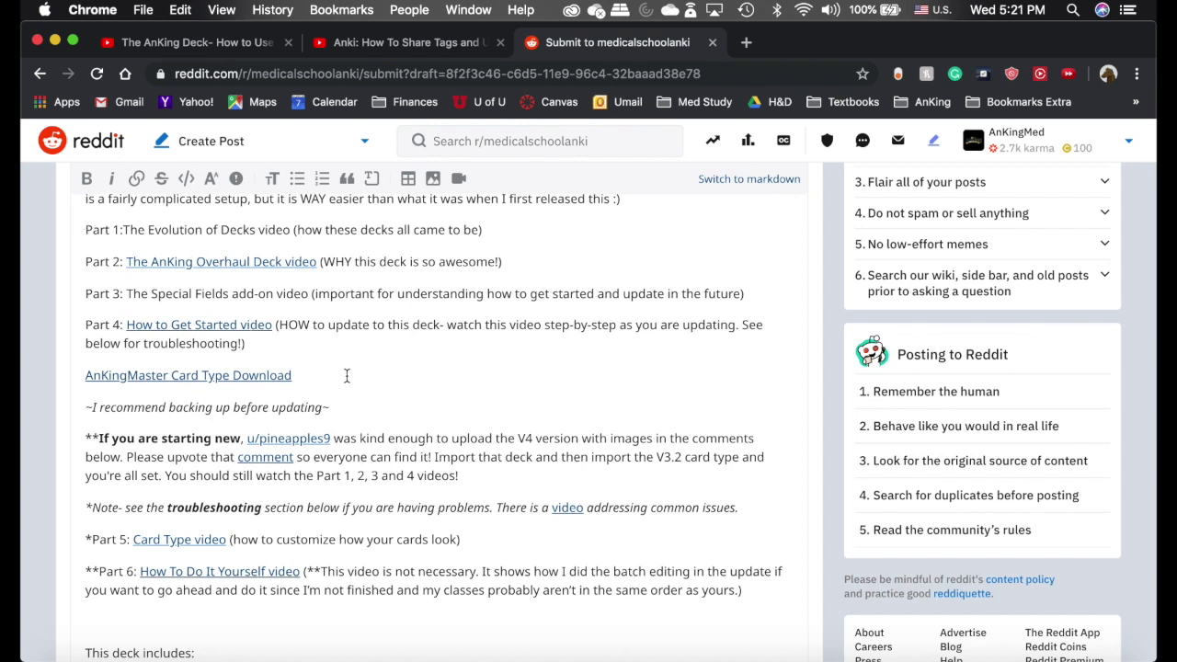
pyautogui.hotkey('ctrl', 'Right')
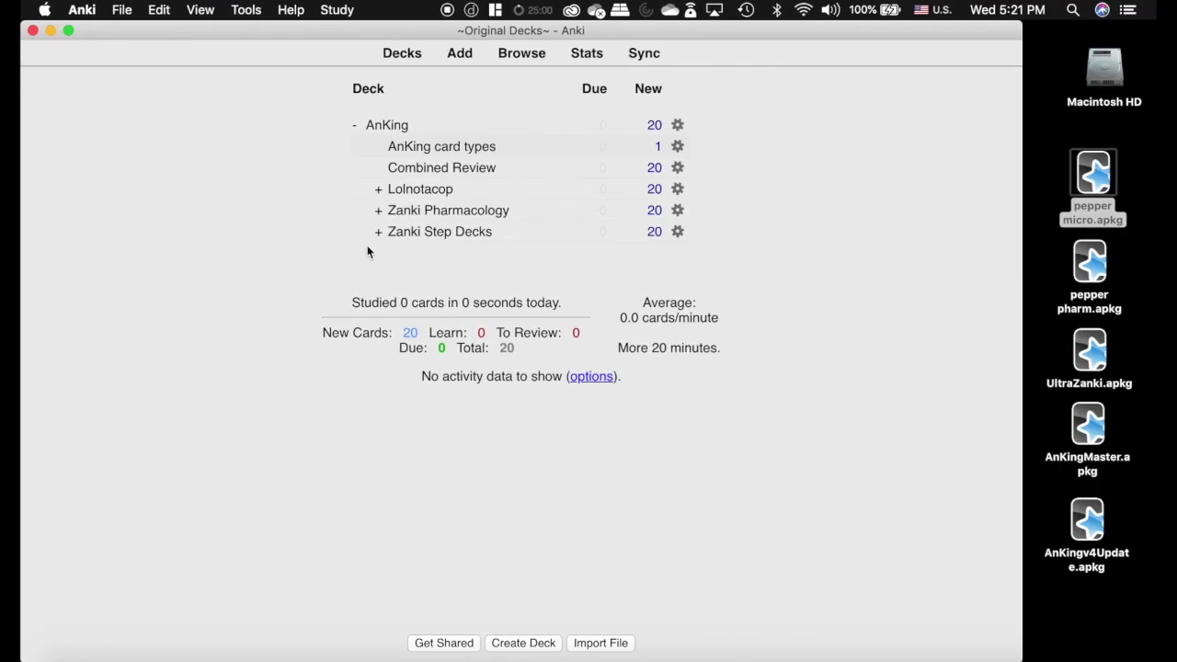